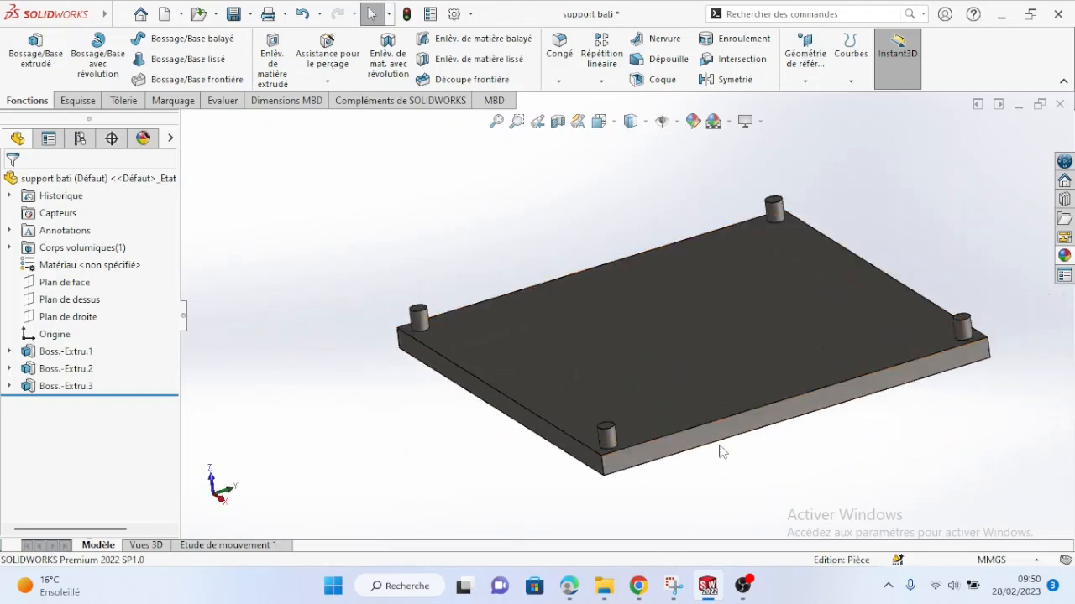
Start a new assembly and place the SUPPORT MOBILE part in it as the first component.
{"action": "mouse_move", "coordinate": [706, 590]}
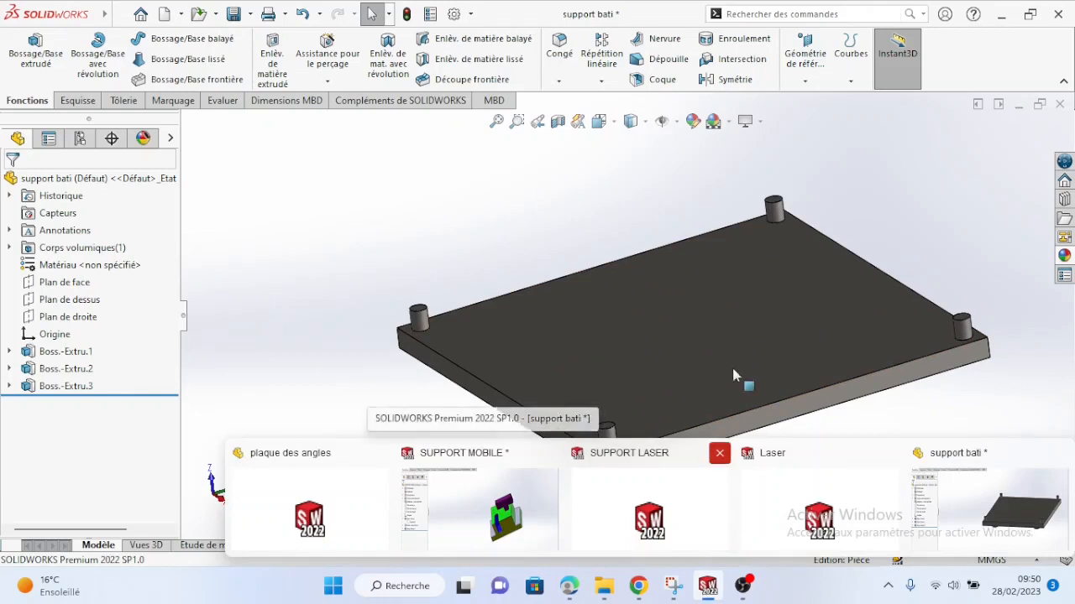
{"action": "middle_click_drag", "start_coordinate": [715, 359], "coordinate": [720, 315]}
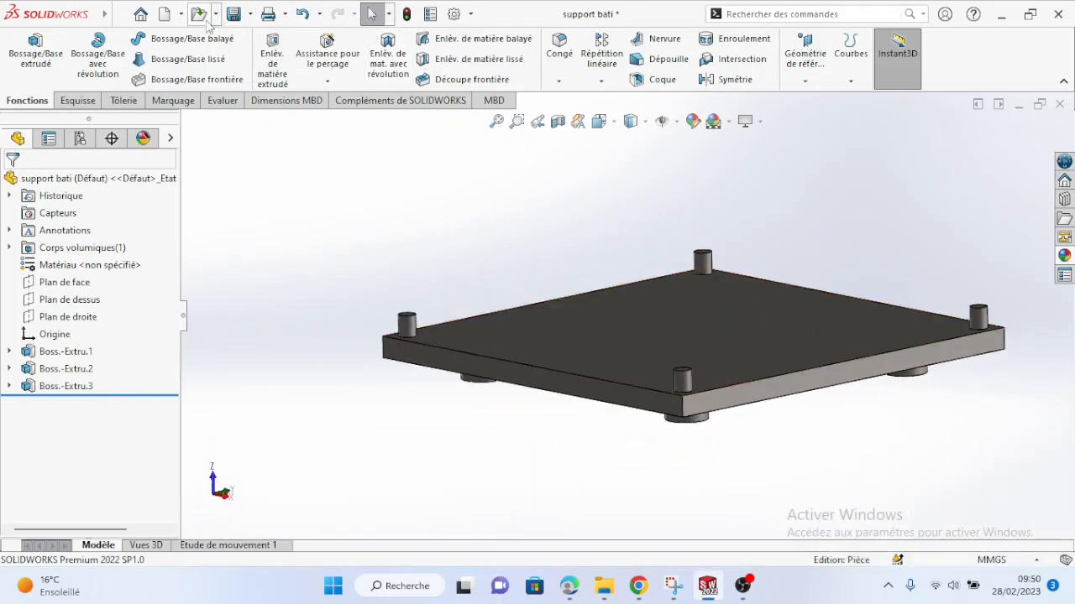
{"action": "mouse_move", "coordinate": [180, 15]}
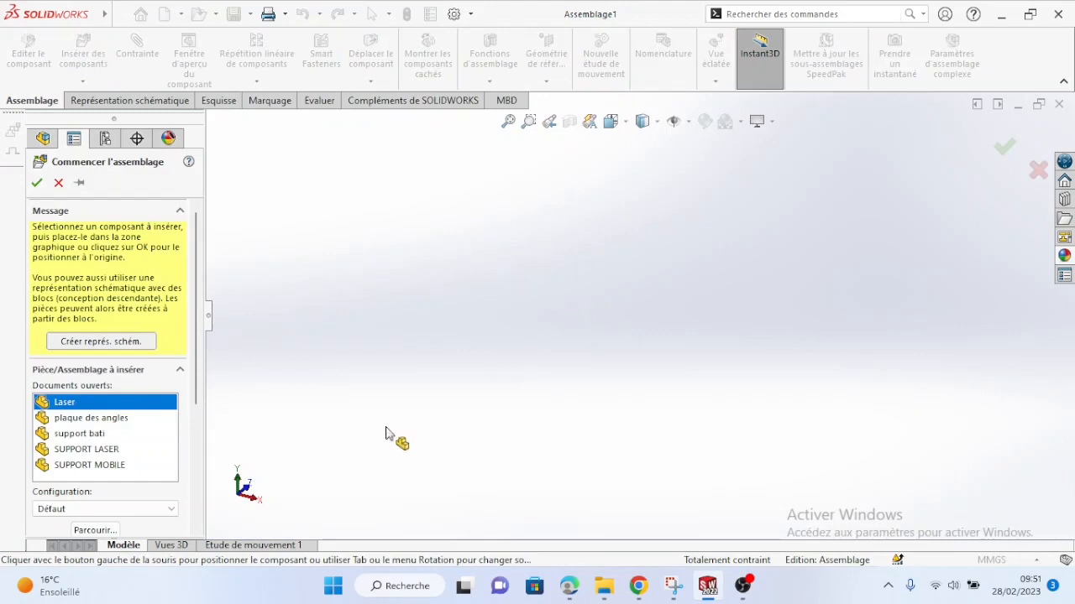
{"action": "left_click", "coordinate": [117, 466]}
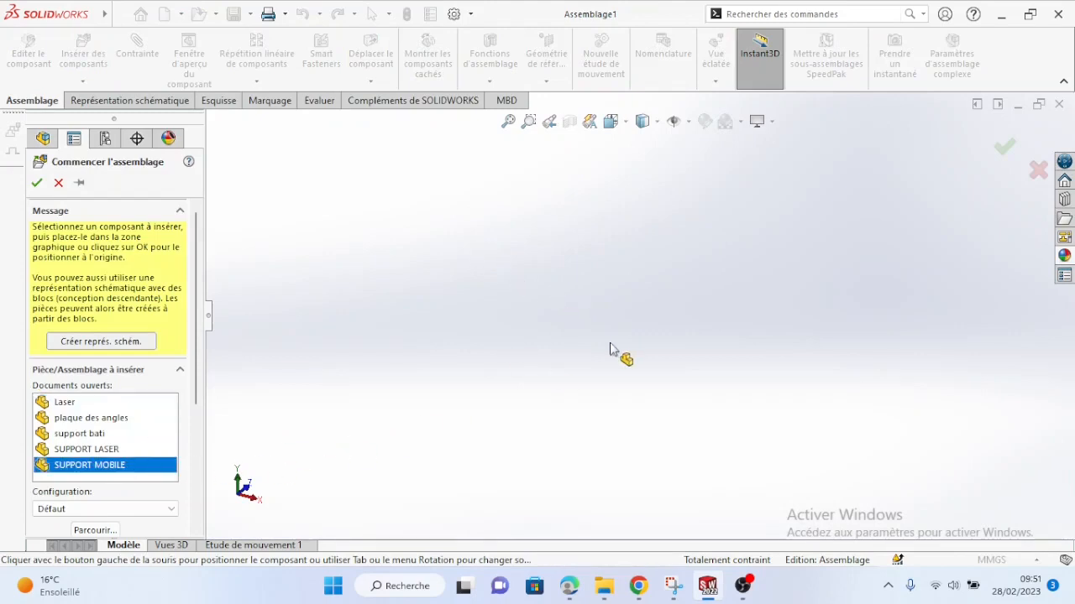
{"action": "left_click", "coordinate": [647, 334]}
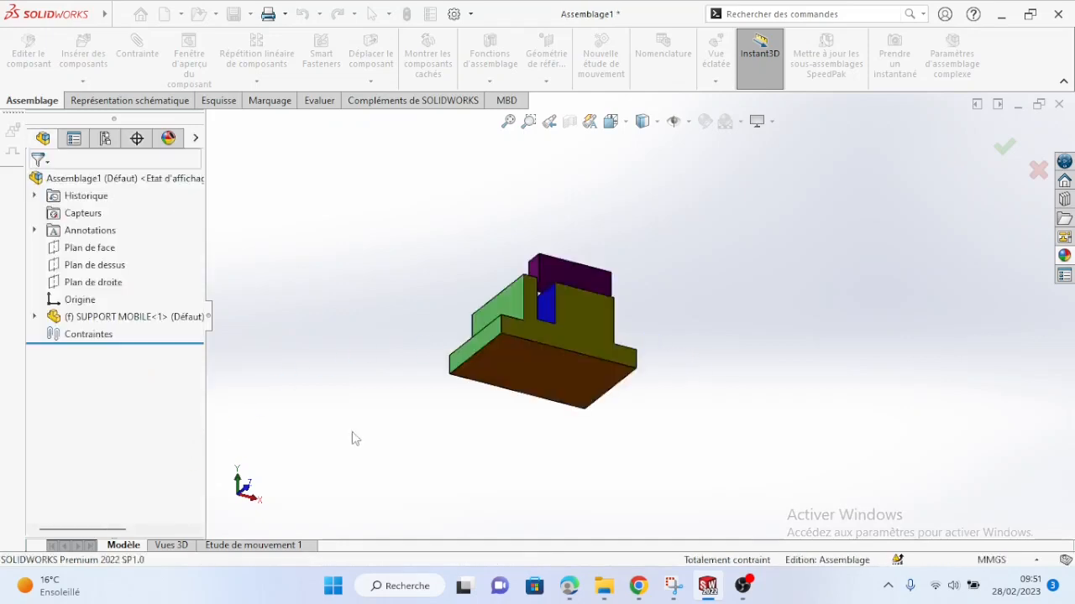
{"action": "middle_click_drag", "start_coordinate": [709, 315], "coordinate": [643, 403]}
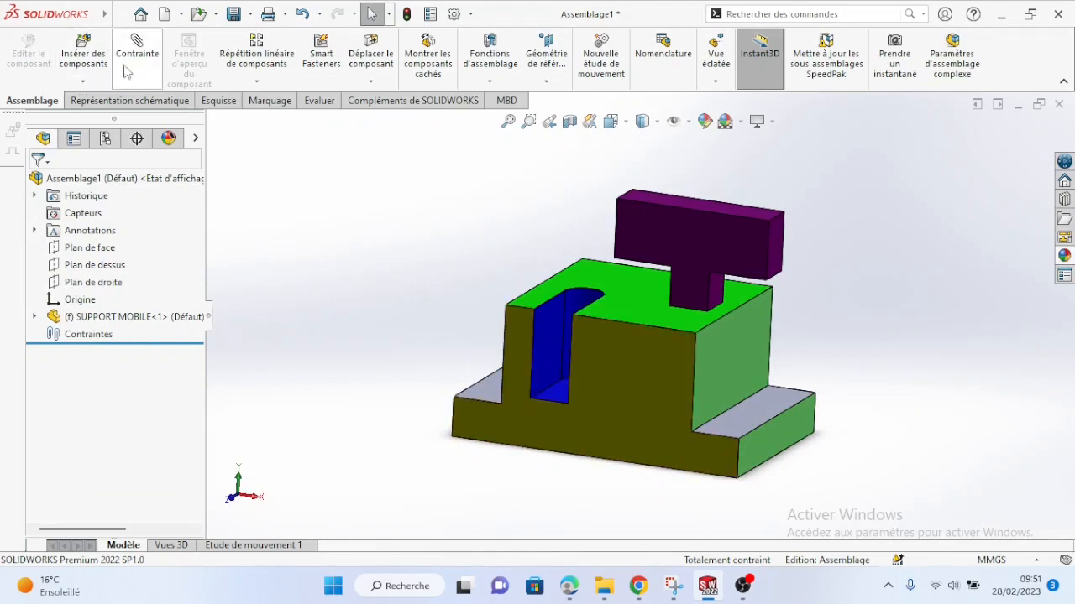
Insert the support bati and plaque des angles parts into the assembly.
{"action": "left_click", "coordinate": [83, 52]}
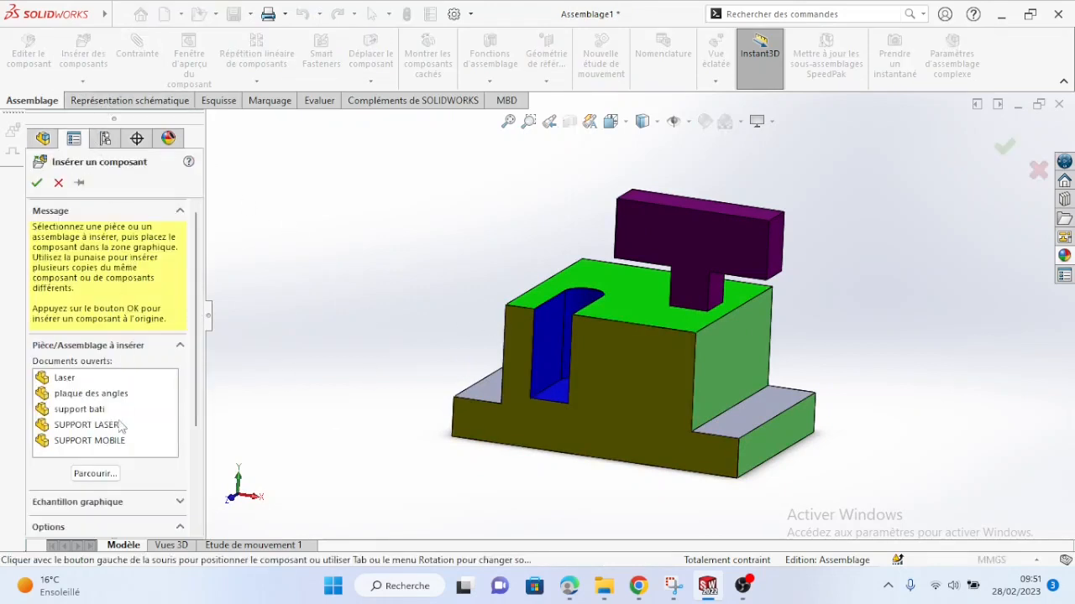
{"action": "left_click", "coordinate": [83, 411]}
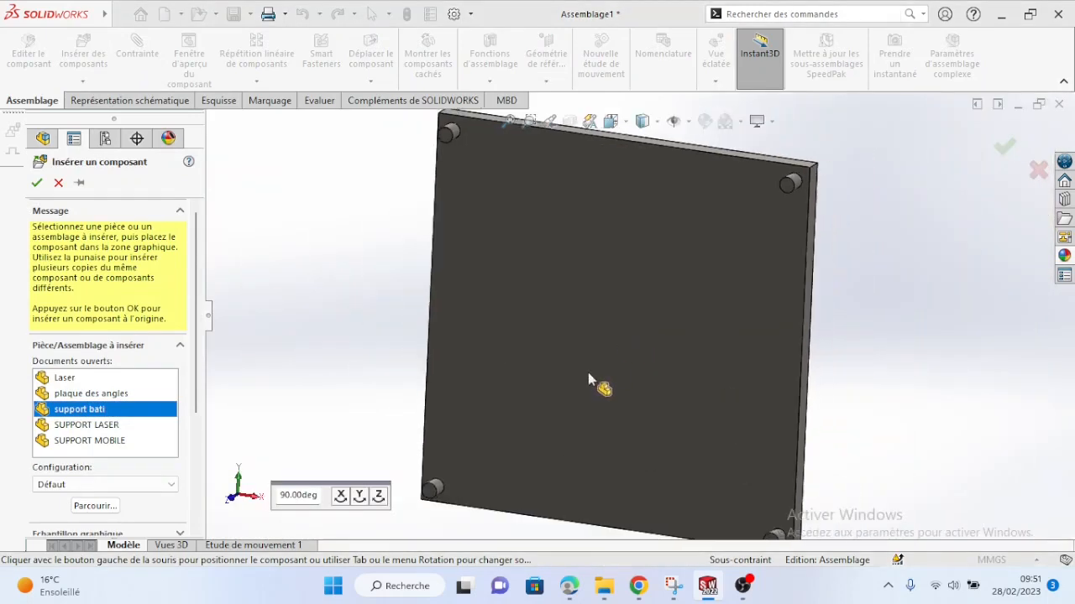
{"action": "left_click", "coordinate": [780, 297]}
{"action": "middle_click_drag", "start_coordinate": [768, 306], "coordinate": [656, 311]}
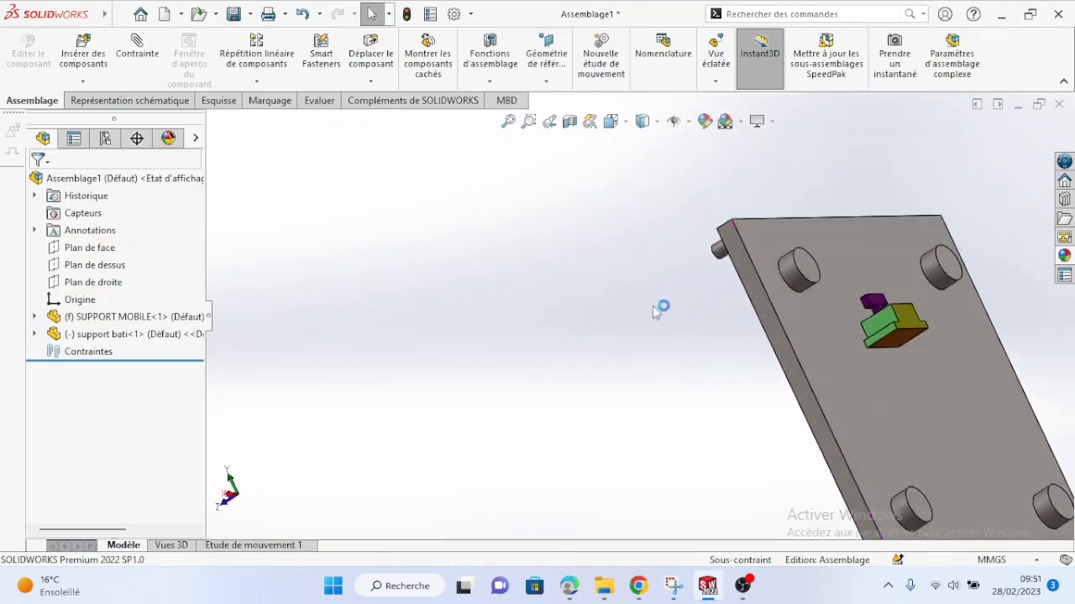
{"action": "left_click", "coordinate": [84, 59]}
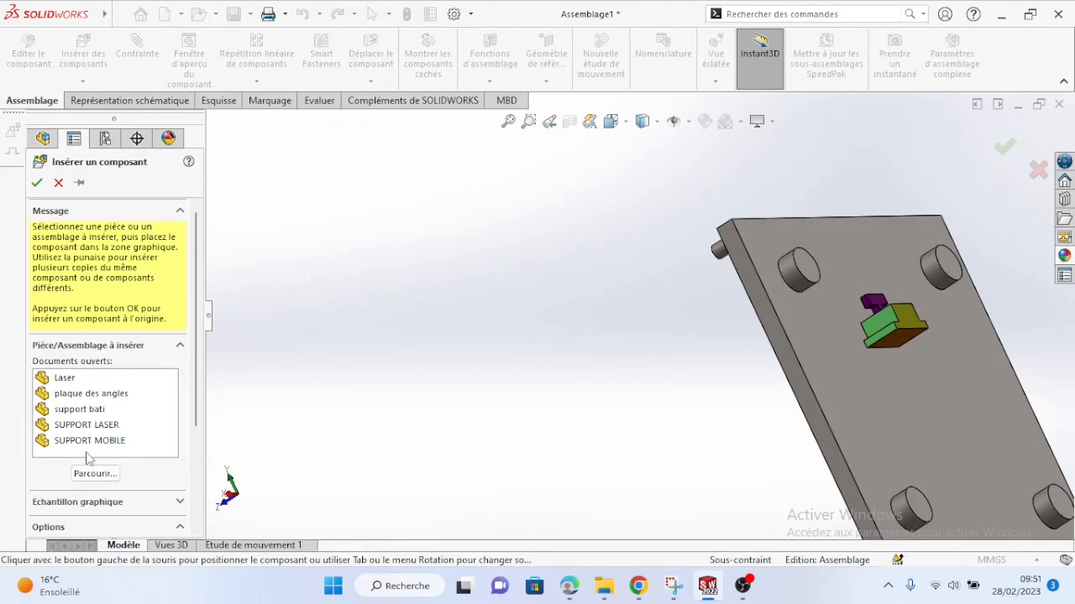
{"action": "left_click", "coordinate": [160, 395]}
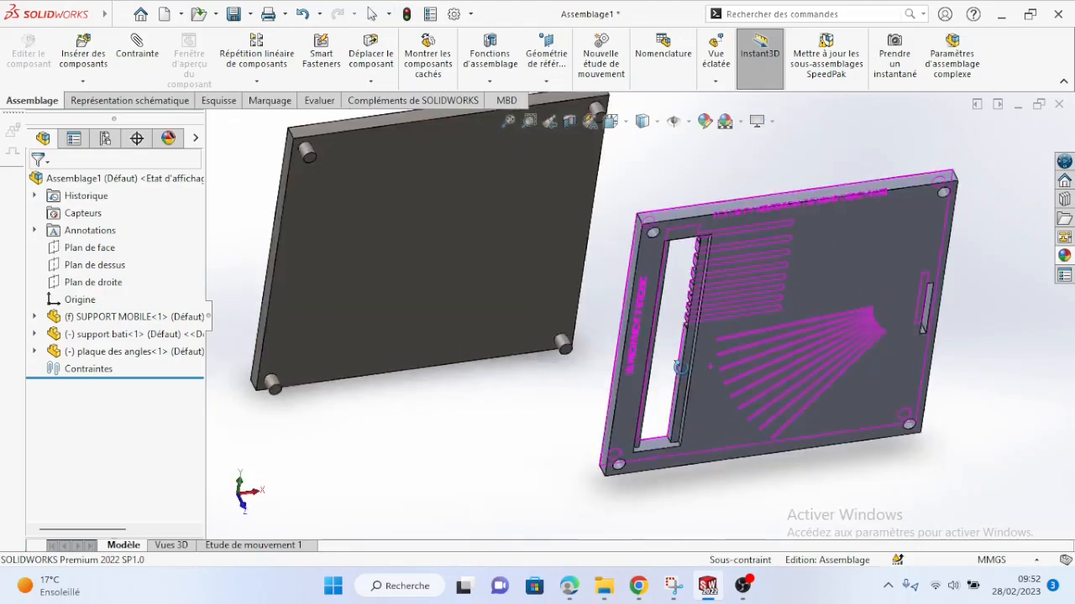
Move the support bati component close to the plaque des angles component.
{"action": "middle_click_drag", "start_coordinate": [680, 367], "coordinate": [674, 454]}
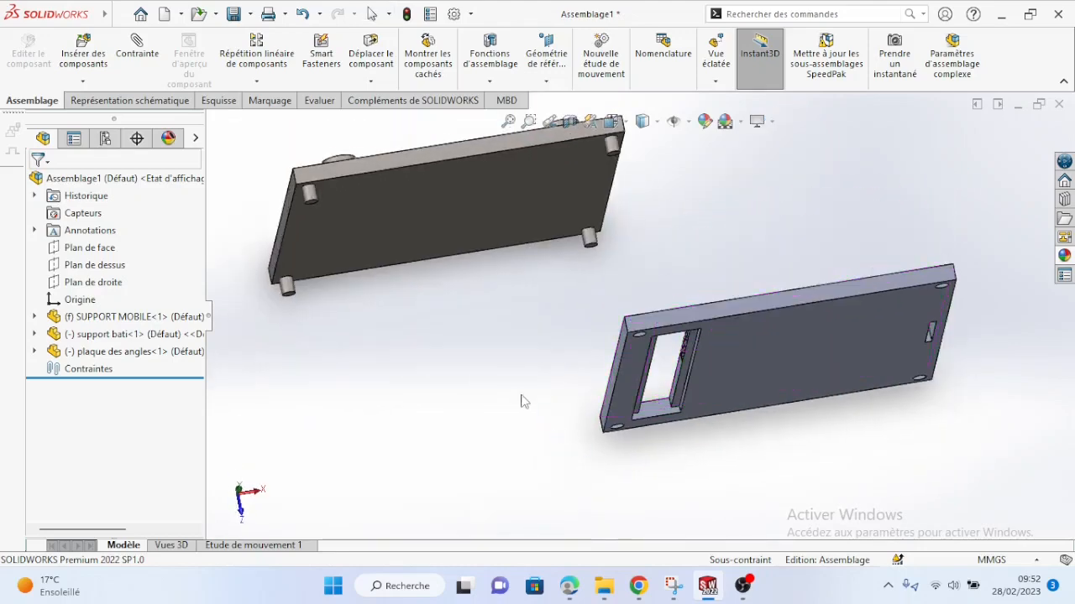
{"action": "middle_click_drag", "start_coordinate": [566, 280], "coordinate": [573, 380]}
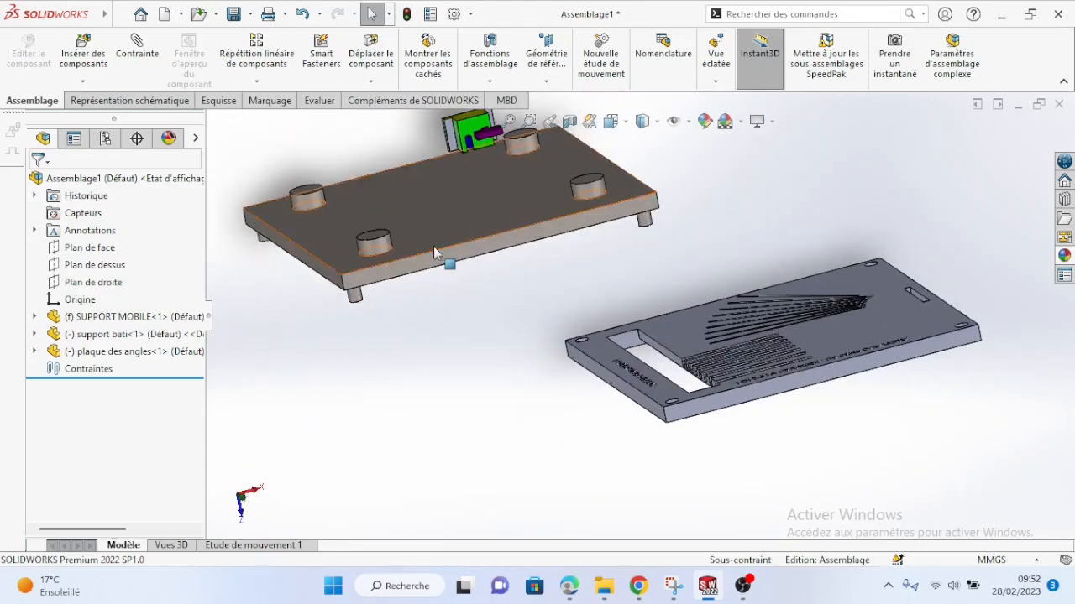
{"action": "left_click_drag", "start_coordinate": [433, 246], "coordinate": [574, 307]}
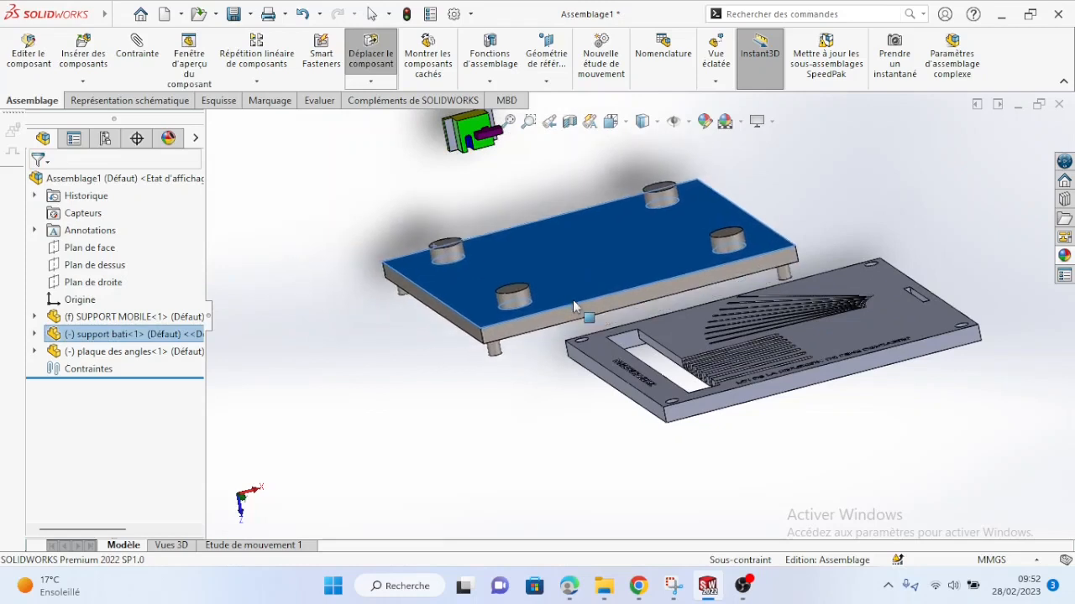
{"action": "left_click_drag", "start_coordinate": [705, 405], "coordinate": [668, 423]}
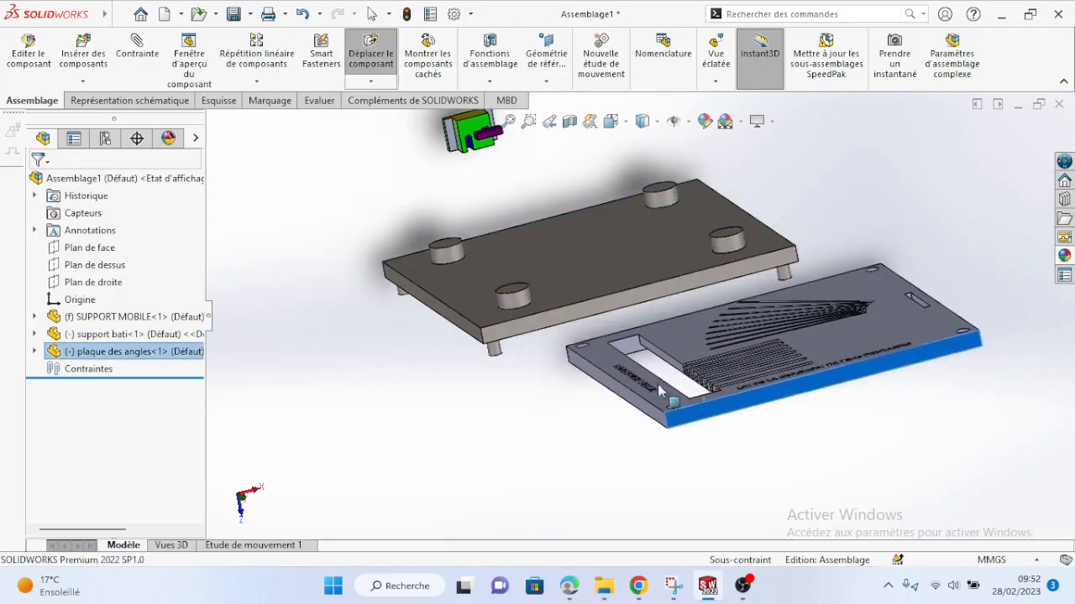
Try to move the SUPPORT MOBILE component away from the two plates.
{"action": "middle_click_drag", "start_coordinate": [512, 158], "coordinate": [512, 210]}
{"action": "scroll", "coordinate": [512, 211], "scroll_direction": "up", "scroll_amount": 3}
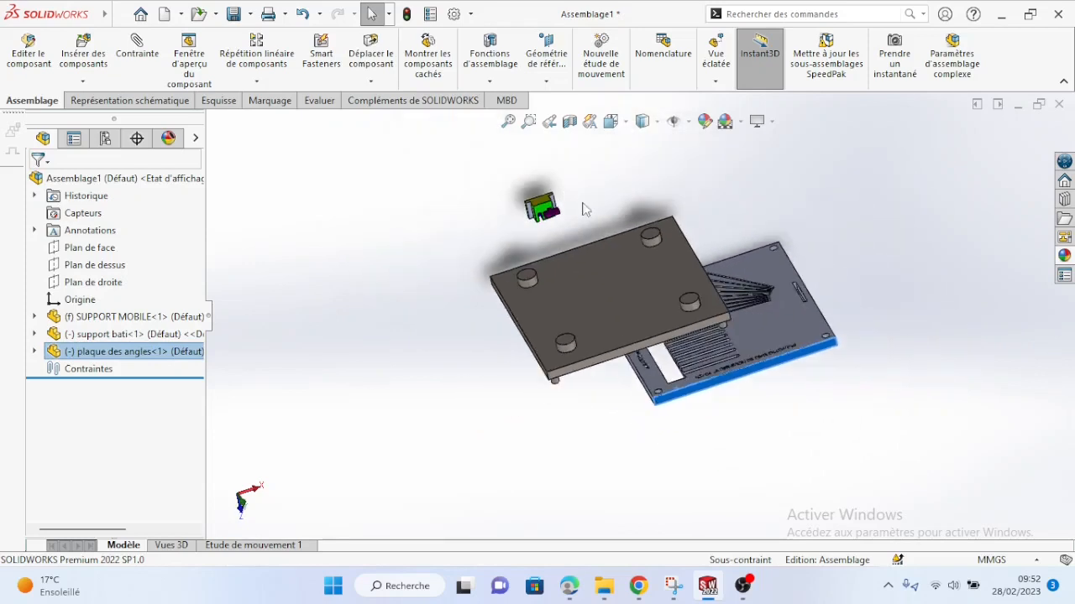
{"action": "left_click_drag", "start_coordinate": [547, 212], "coordinate": [407, 222]}
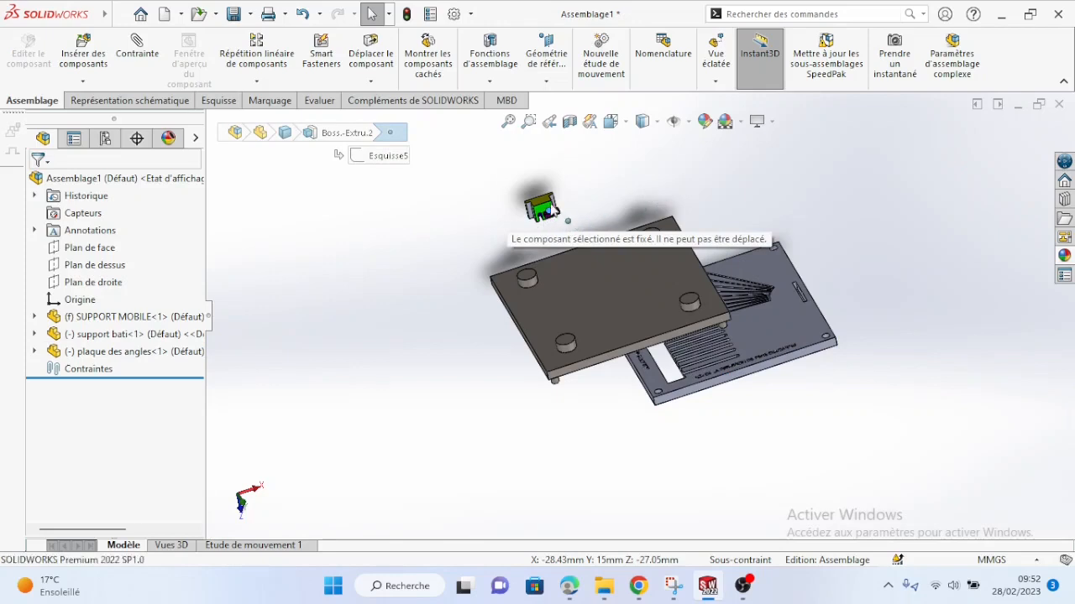
{"action": "scroll", "coordinate": [559, 214], "scroll_direction": "down", "scroll_amount": 5}
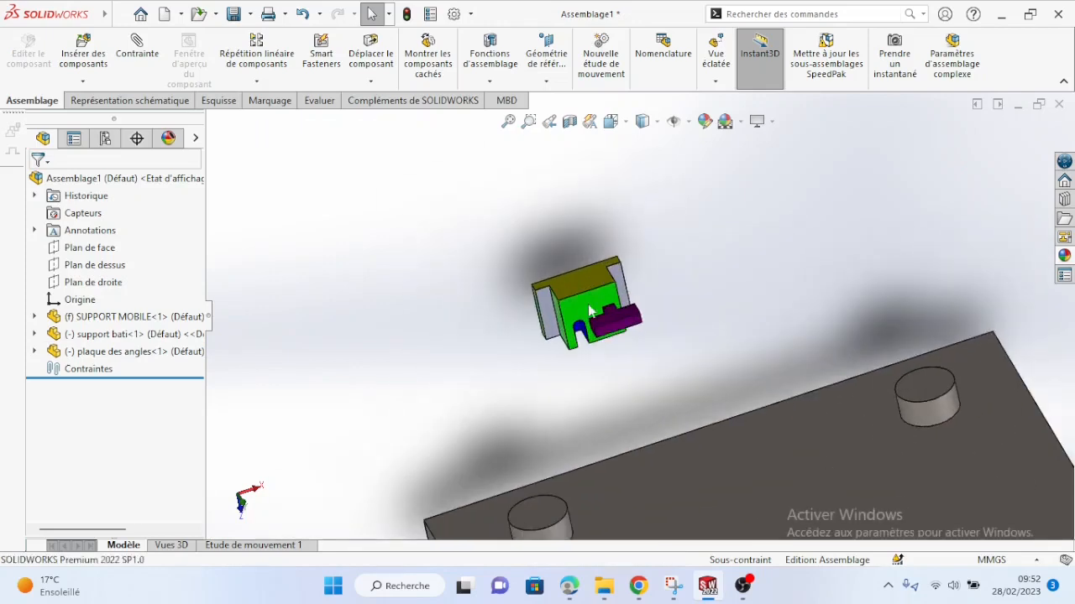
{"action": "left_click_drag", "start_coordinate": [592, 311], "coordinate": [700, 278]}
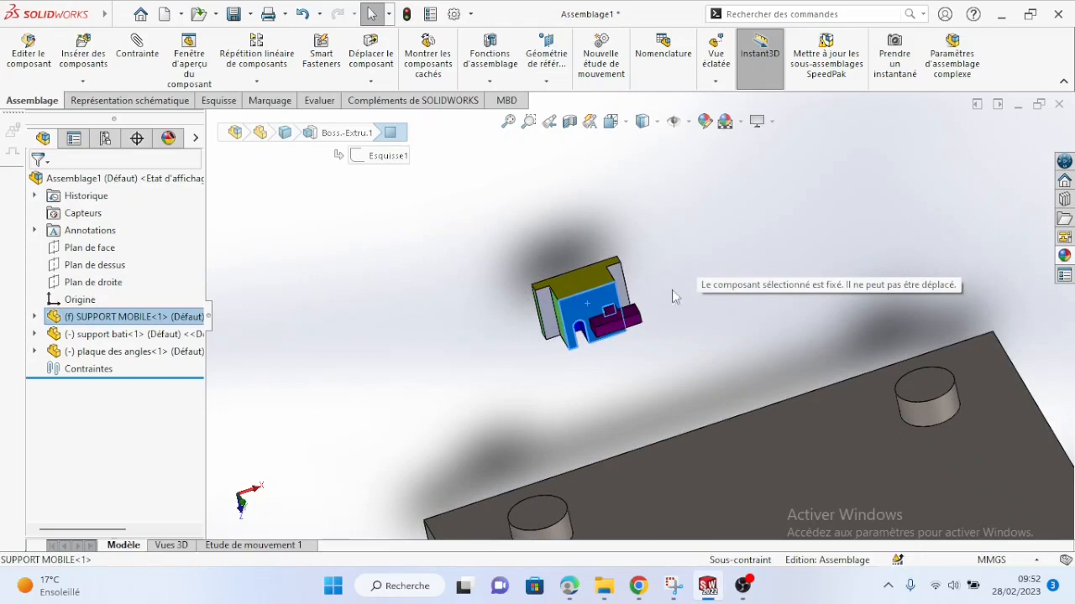
{"action": "scroll", "coordinate": [714, 319], "scroll_direction": "up", "scroll_amount": 4}
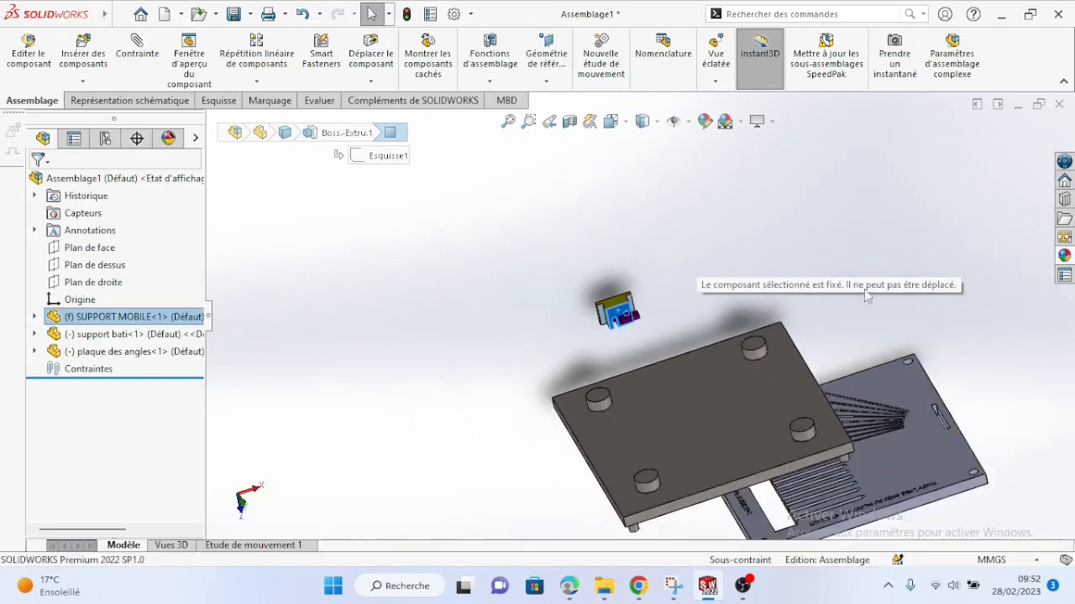
{"action": "left_click", "coordinate": [630, 314]}
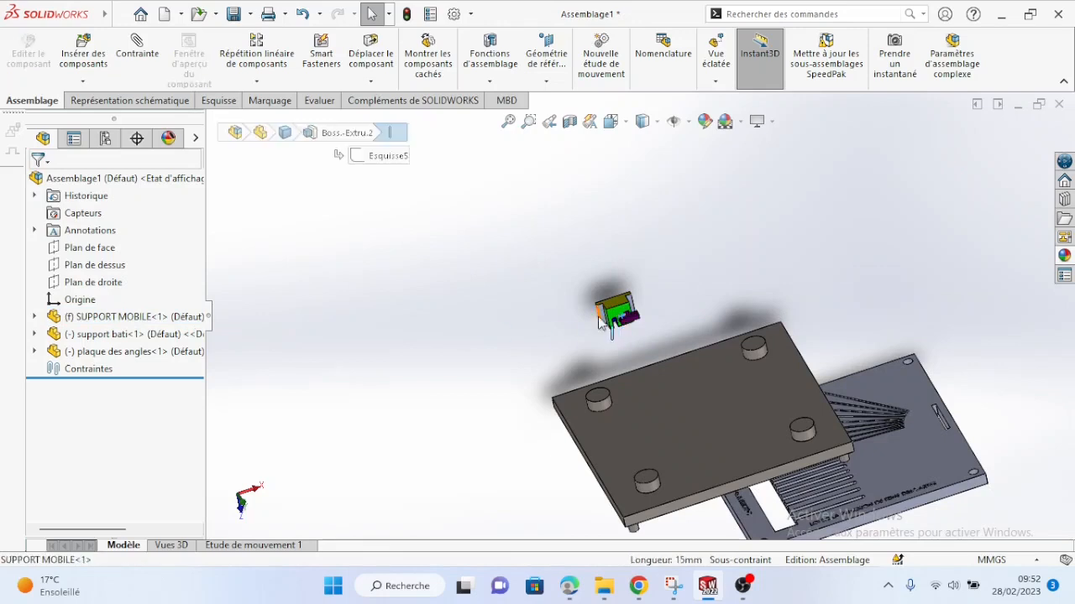
{"action": "left_click", "coordinate": [554, 334]}
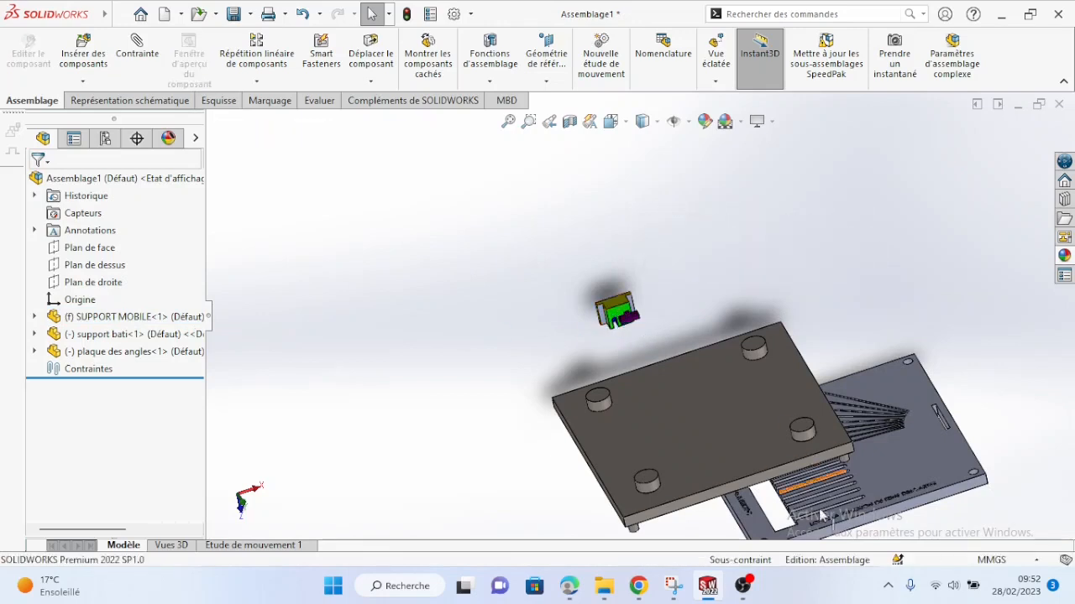
Release the fixed SUPPORT MOBILE component so it floats, and move it farther above the support bati.
{"action": "middle_click_drag", "start_coordinate": [722, 458], "coordinate": [633, 375]}
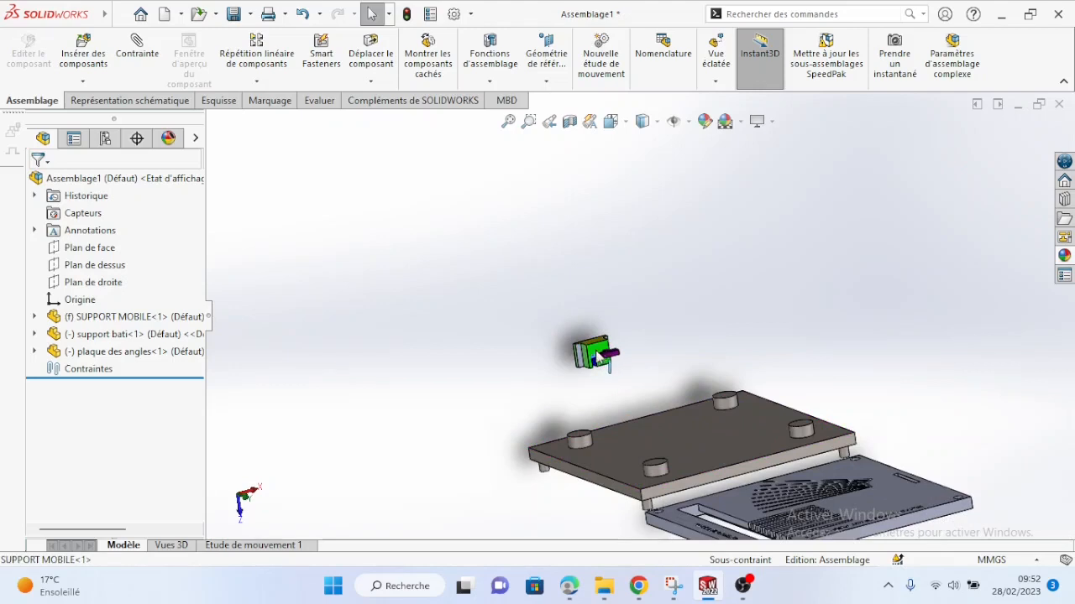
{"action": "right_click", "coordinate": [592, 357]}
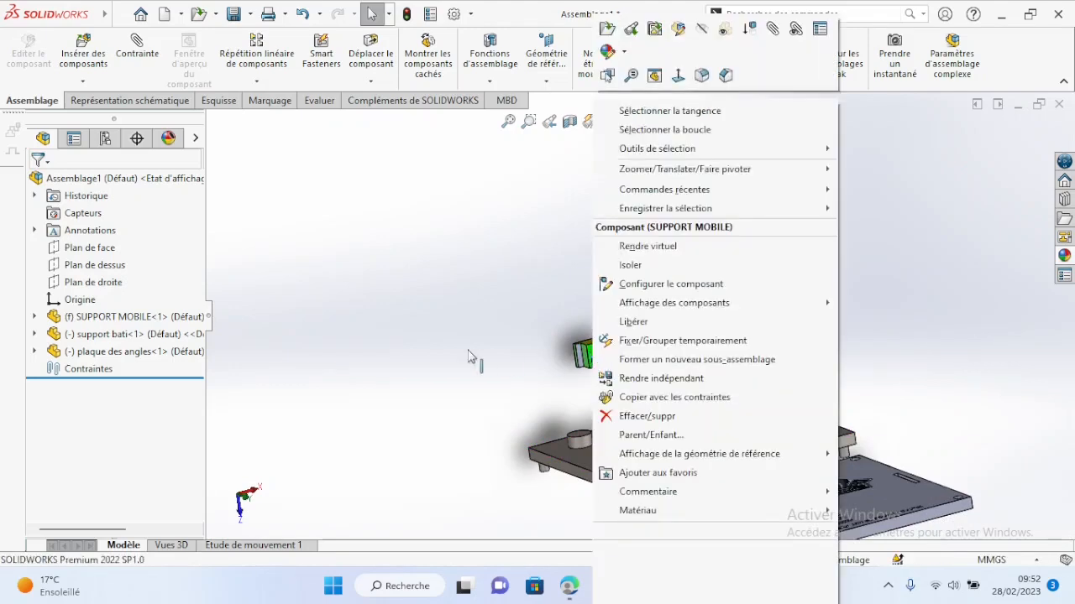
{"action": "left_click", "coordinate": [634, 322]}
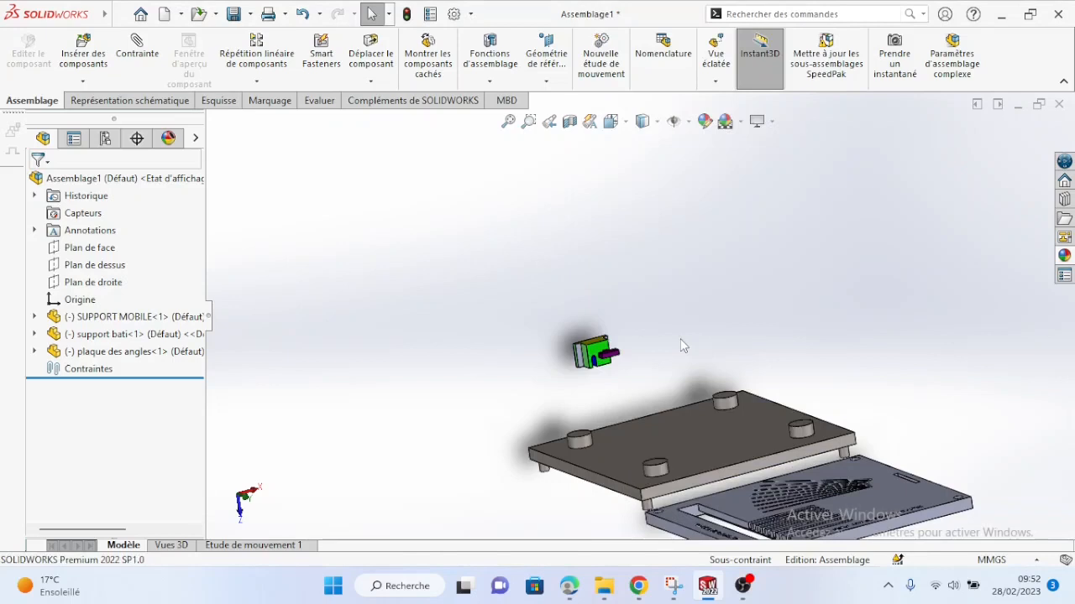
{"action": "left_click_drag", "start_coordinate": [593, 352], "coordinate": [583, 262]}
Move the support bati component upward, clear of the plaque des angles component.
{"action": "left_click_drag", "start_coordinate": [648, 458], "coordinate": [619, 413]}
{"action": "key", "text": "Escape"}
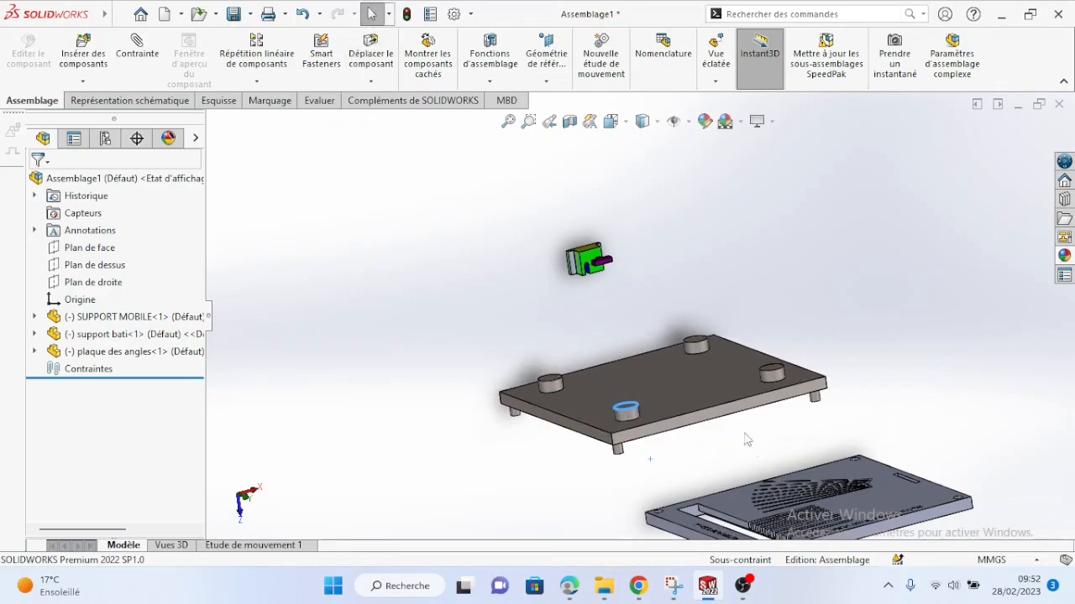
{"action": "middle_click_drag", "start_coordinate": [619, 412], "coordinate": [786, 489]}
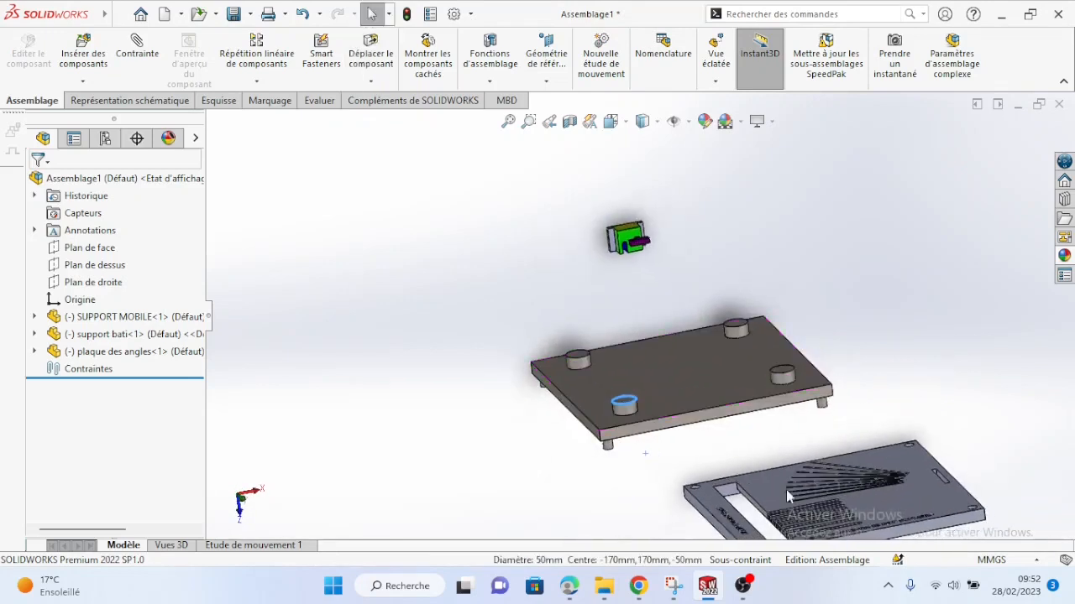
{"action": "middle_click_drag", "start_coordinate": [888, 470], "coordinate": [774, 436]}
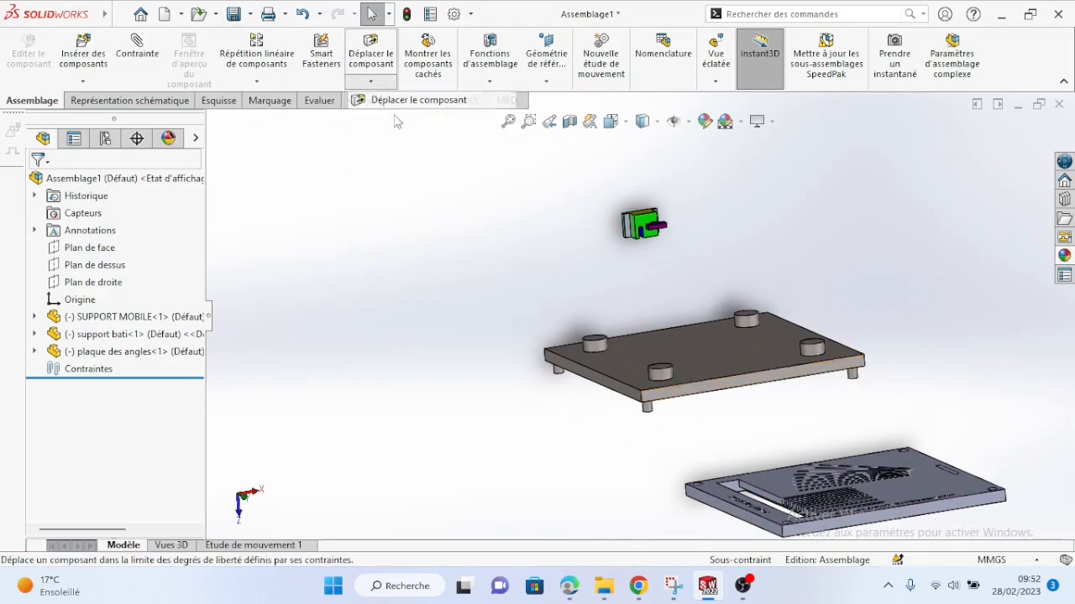
{"action": "left_click_drag", "start_coordinate": [627, 390], "coordinate": [632, 355]}
Rotate the support bati component freely so its four thin pins point up and its wide feet point down.
{"action": "left_click", "coordinate": [370, 81]}
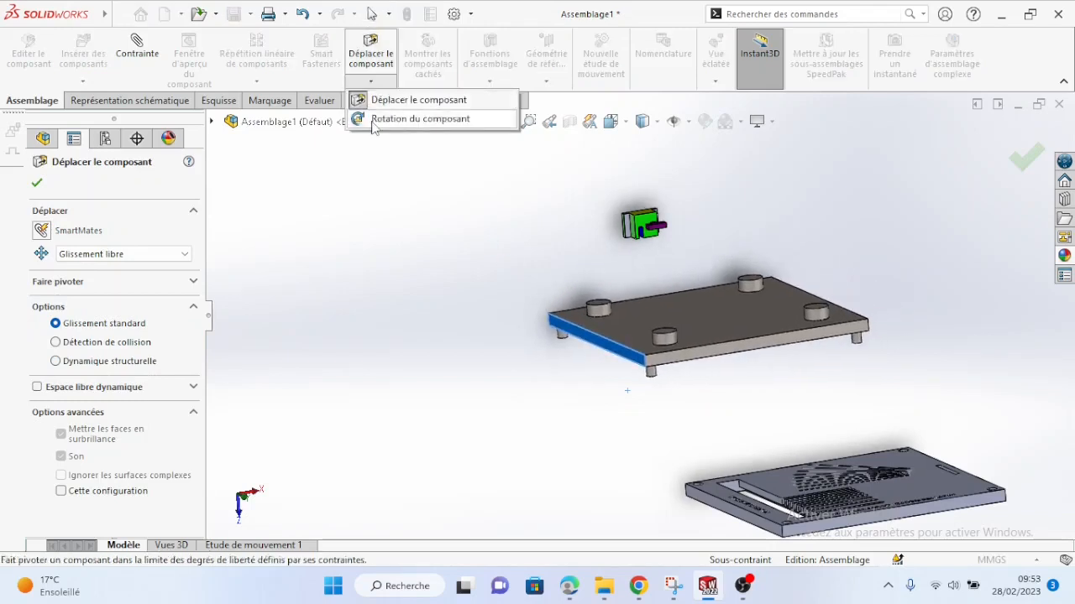
{"action": "left_click", "coordinate": [430, 118]}
{"action": "left_click_drag", "start_coordinate": [664, 360], "coordinate": [643, 120]}
{"action": "left_click_drag", "start_coordinate": [722, 453], "coordinate": [745, 204]}
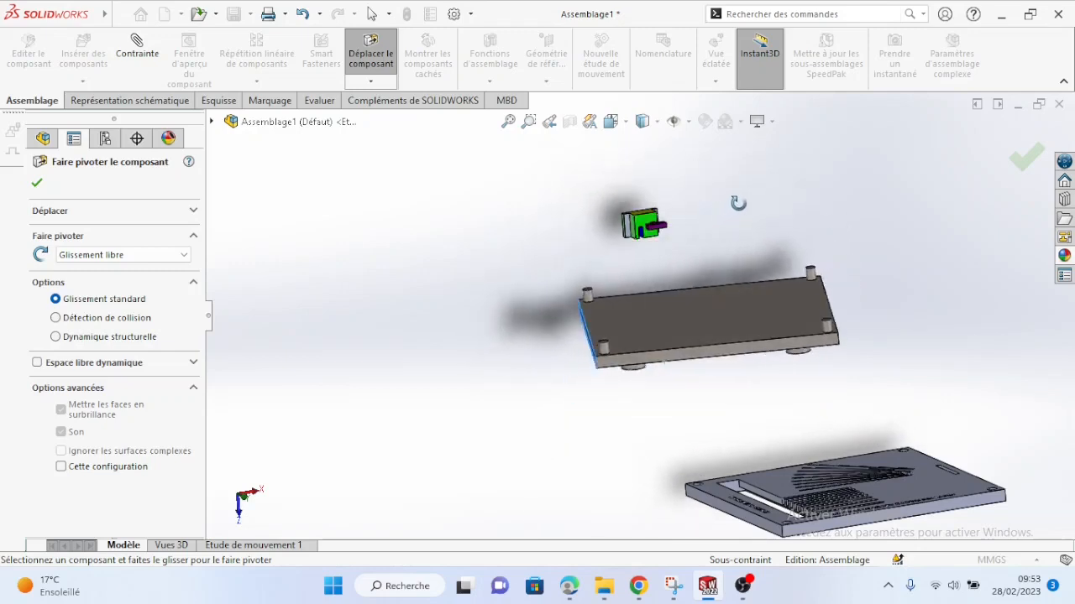
{"action": "left_click", "coordinate": [367, 42]}
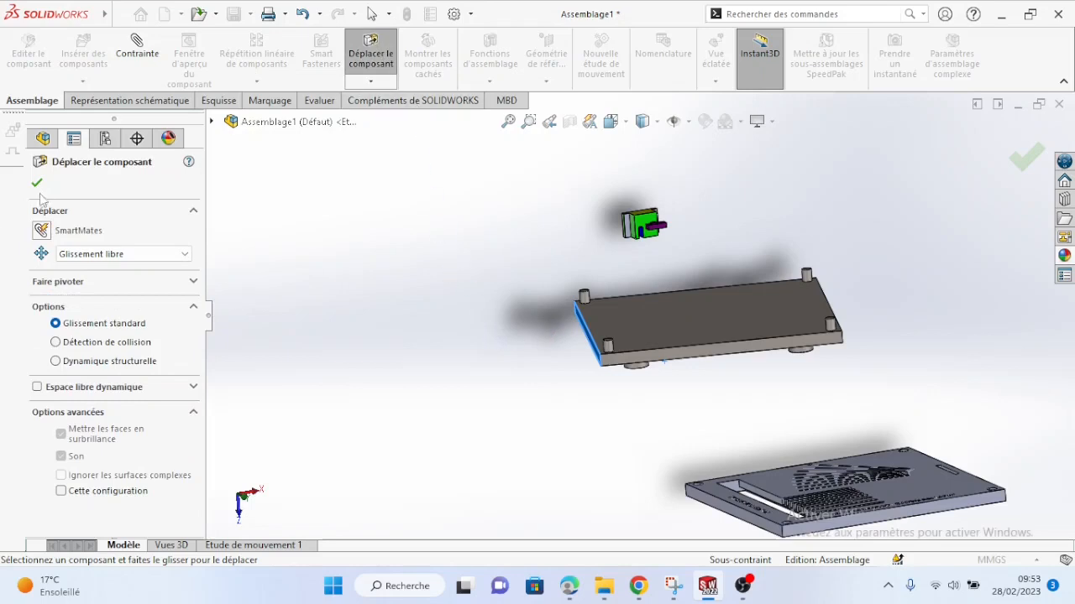
{"action": "left_click", "coordinate": [37, 183]}
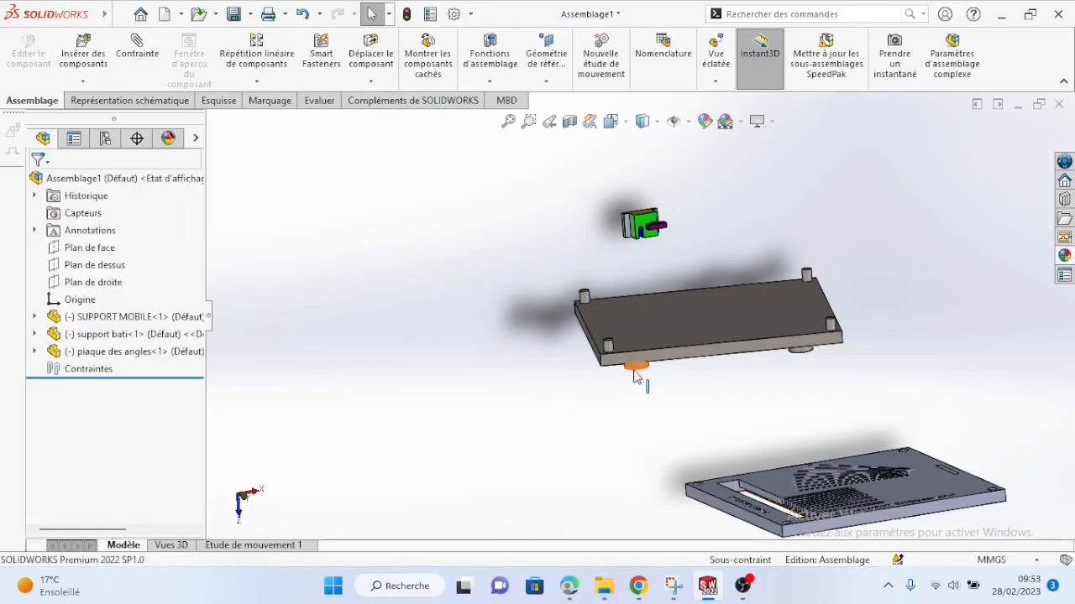
{"action": "middle_click_drag", "start_coordinate": [635, 377], "coordinate": [681, 315]}
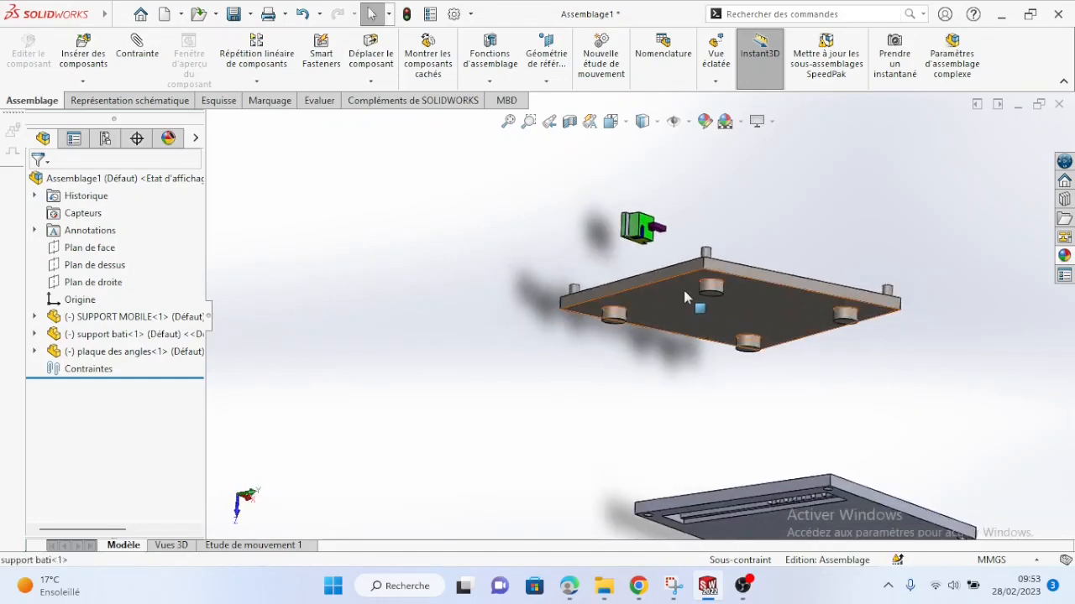
{"action": "left_click", "coordinate": [684, 292]}
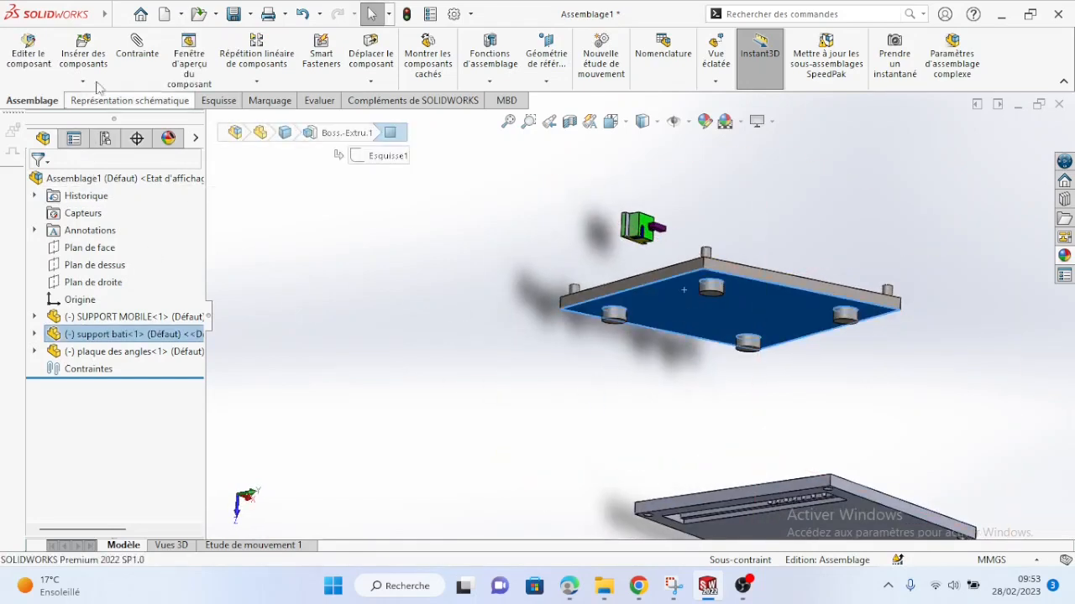
{"action": "left_click", "coordinate": [288, 330]}
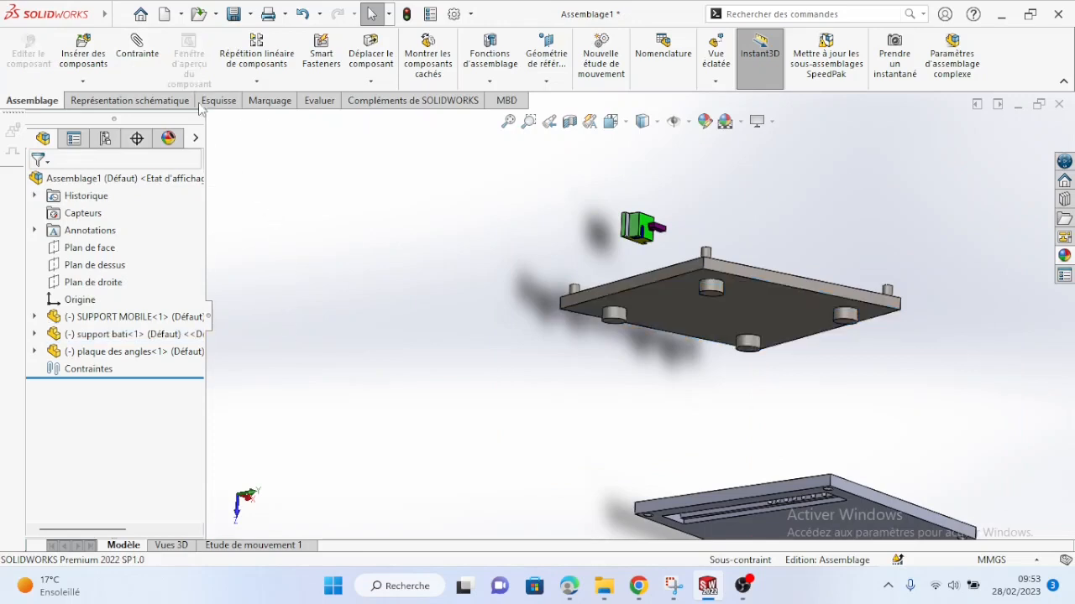
Add a coincident mate between the bottom face of a wide support bati foot and the assembly's Plan de dessus.
{"action": "left_click", "coordinate": [136, 53]}
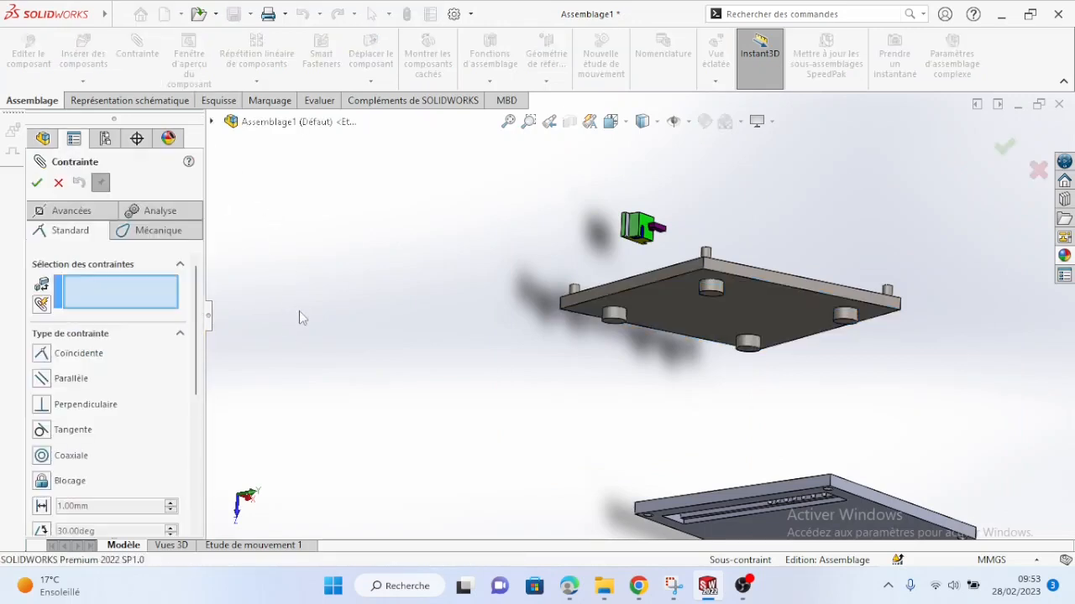
{"action": "scroll", "coordinate": [621, 325], "scroll_direction": "down", "scroll_amount": 3}
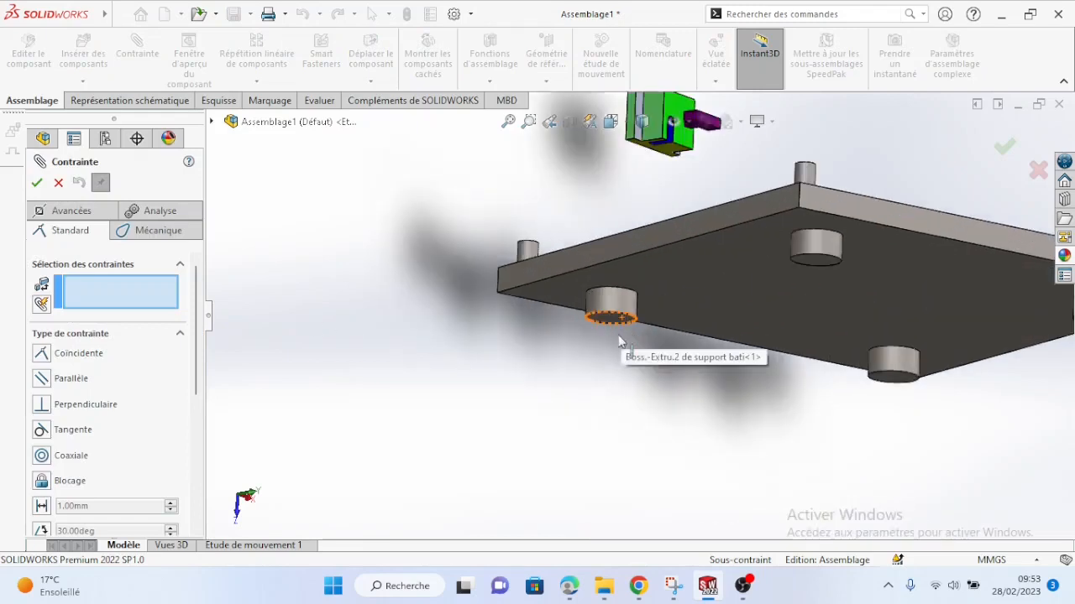
{"action": "left_click", "coordinate": [620, 323]}
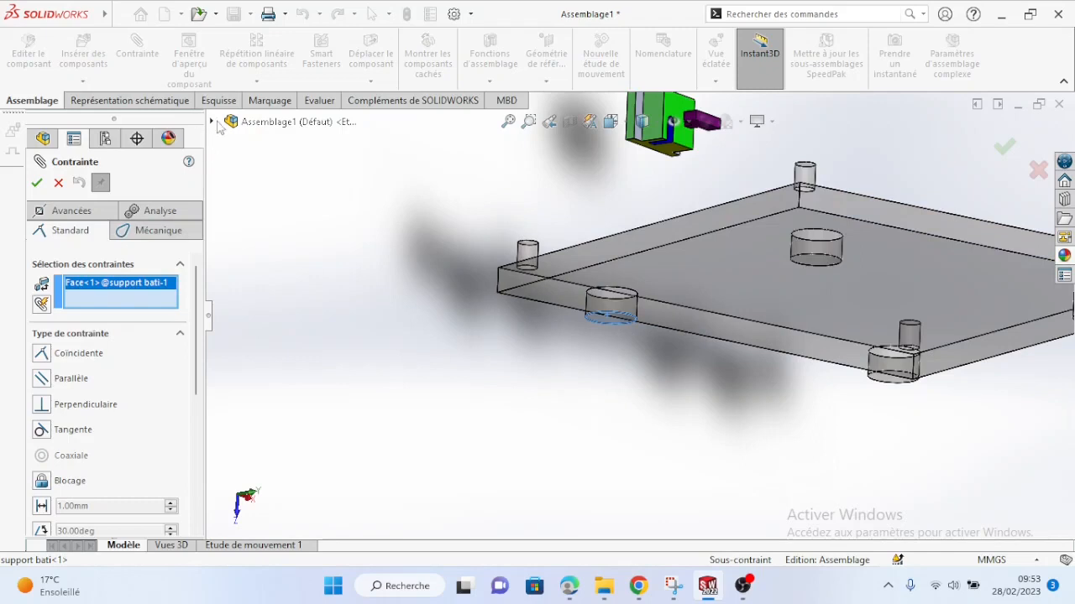
{"action": "left_click", "coordinate": [213, 123]}
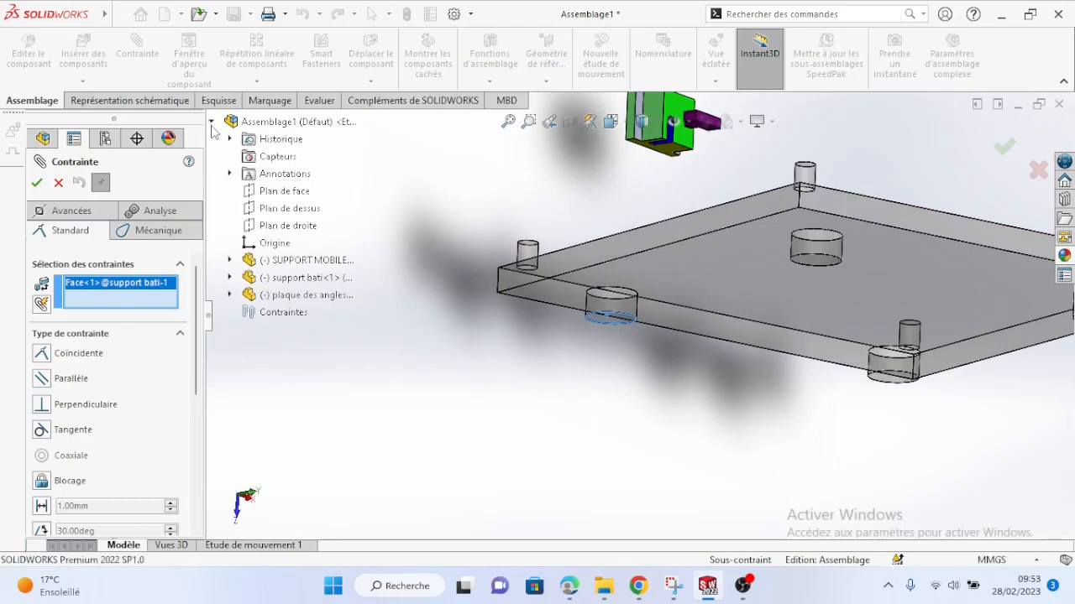
{"action": "left_click", "coordinate": [286, 208]}
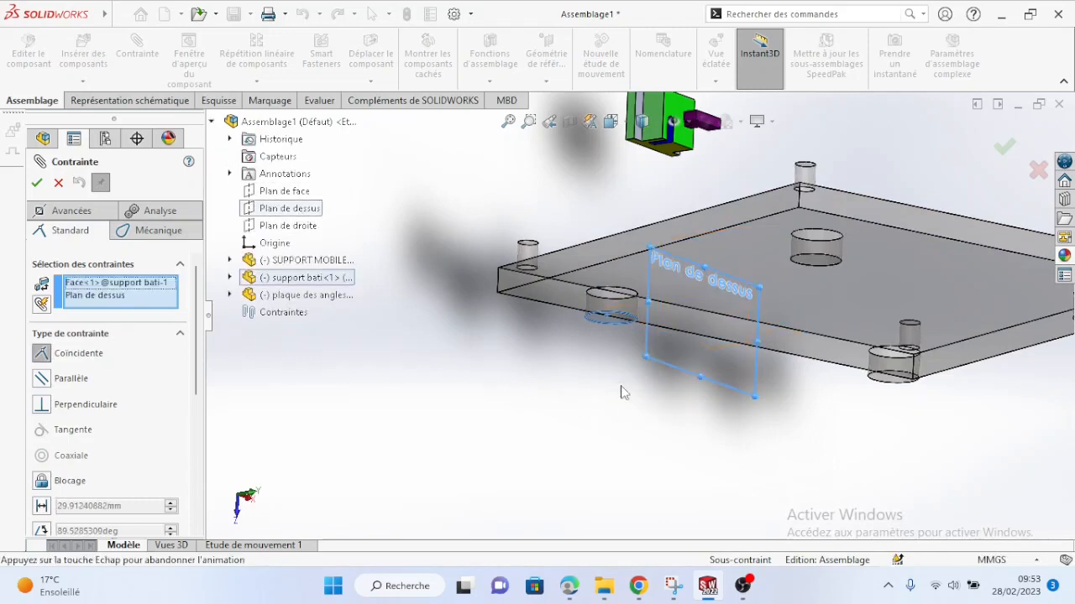
{"action": "middle_click_drag", "start_coordinate": [472, 370], "coordinate": [307, 335]}
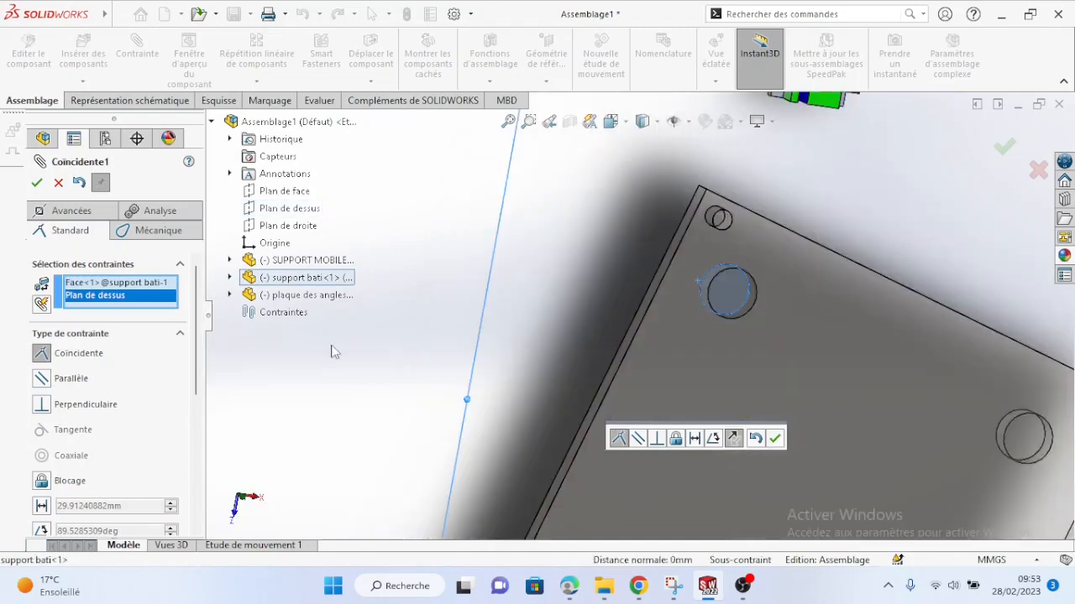
{"action": "left_click", "coordinate": [36, 184]}
Mate the unengraved back face of the plaque des angles coincident with the pin-side face of the support bati.
{"action": "middle_click_drag", "start_coordinate": [638, 346], "coordinate": [952, 223]}
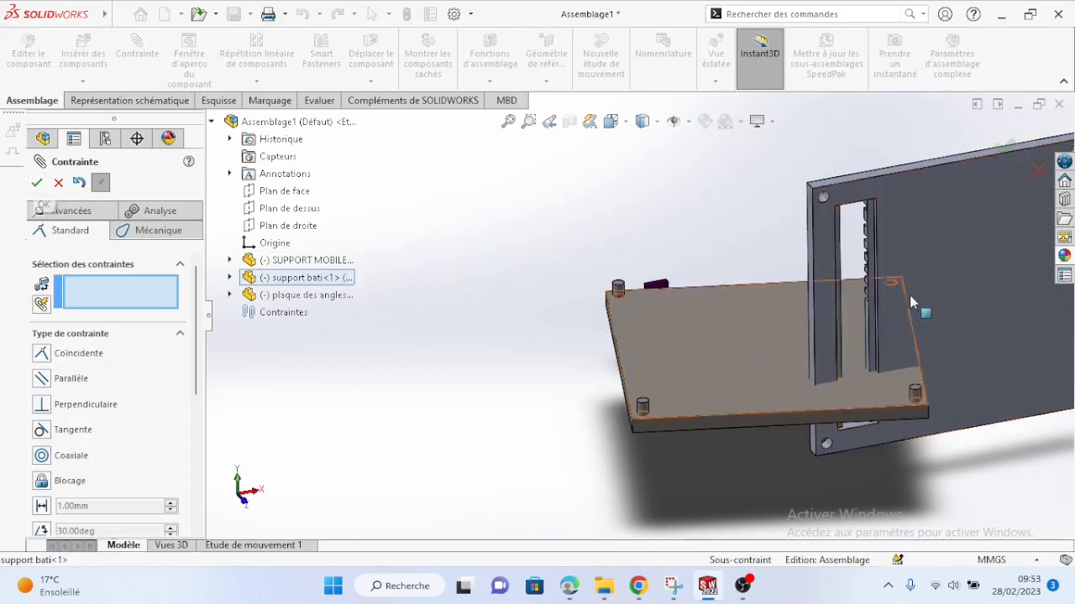
{"action": "left_click", "coordinate": [913, 235]}
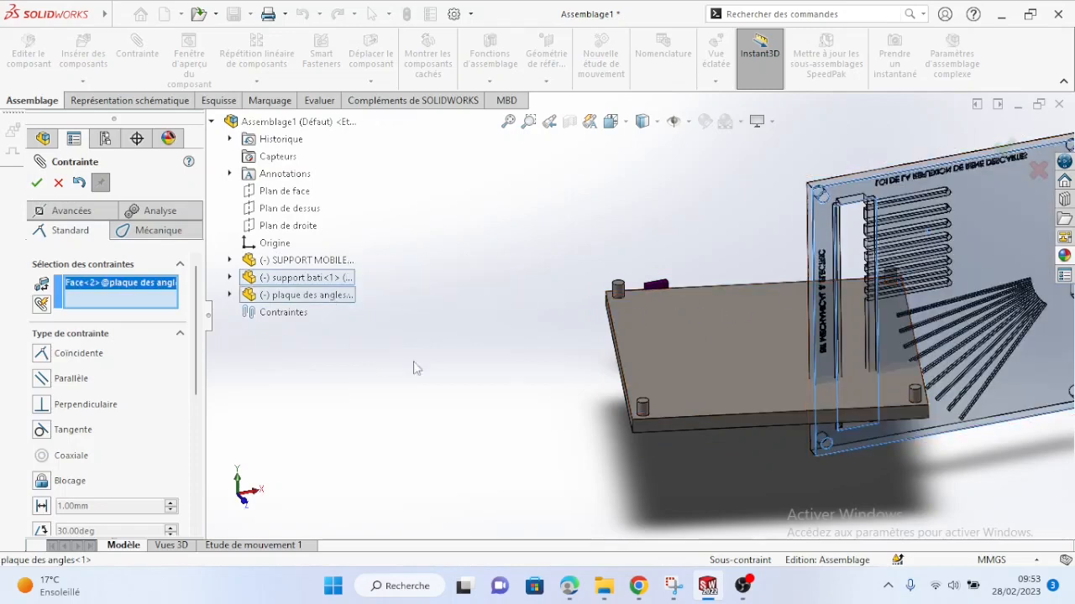
{"action": "left_click", "coordinate": [714, 478]}
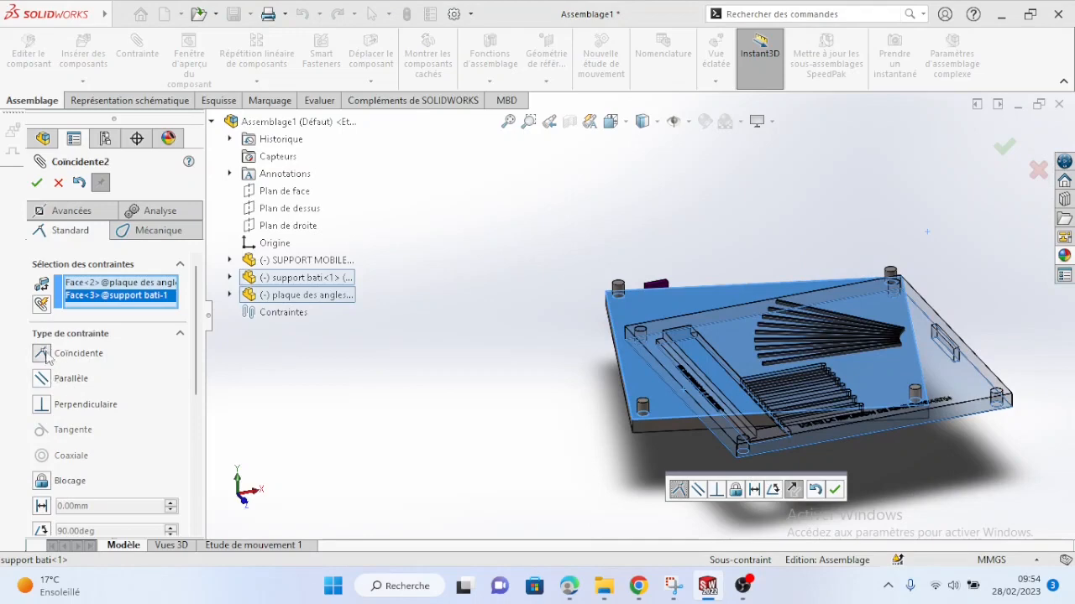
{"action": "left_click", "coordinate": [36, 182]}
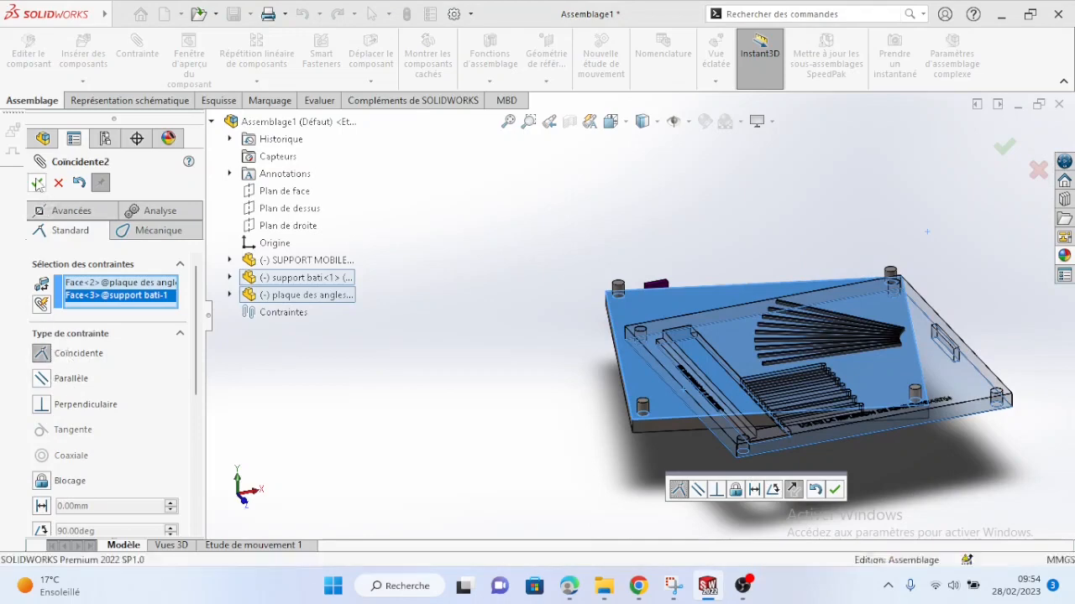
Add a concentric mate between the plaque des angles corner hole by the long slot's far end and a thin support bati pin.
{"action": "middle_click_drag", "start_coordinate": [796, 439], "coordinate": [710, 281]}
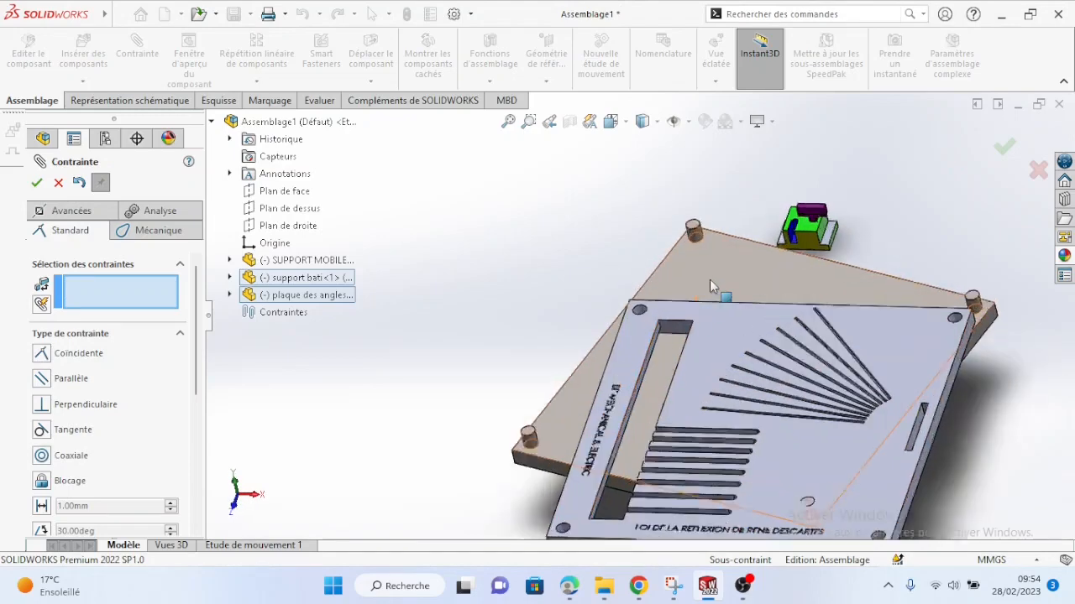
{"action": "scroll", "coordinate": [709, 283], "scroll_direction": "down", "scroll_amount": 6}
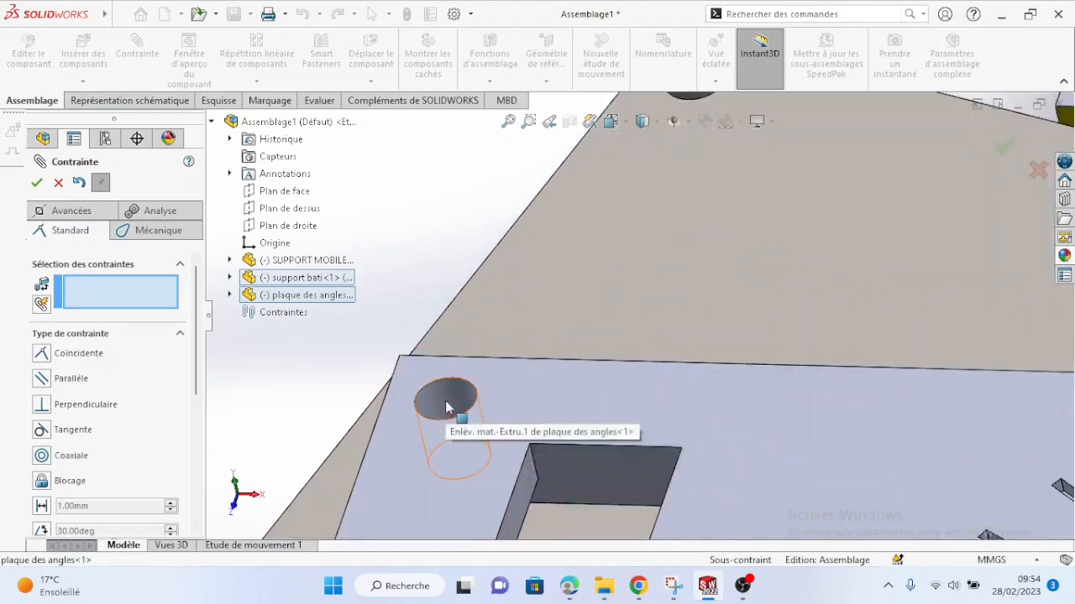
{"action": "left_click", "coordinate": [446, 405]}
{"action": "scroll", "coordinate": [676, 277], "scroll_direction": "up", "scroll_amount": 3}
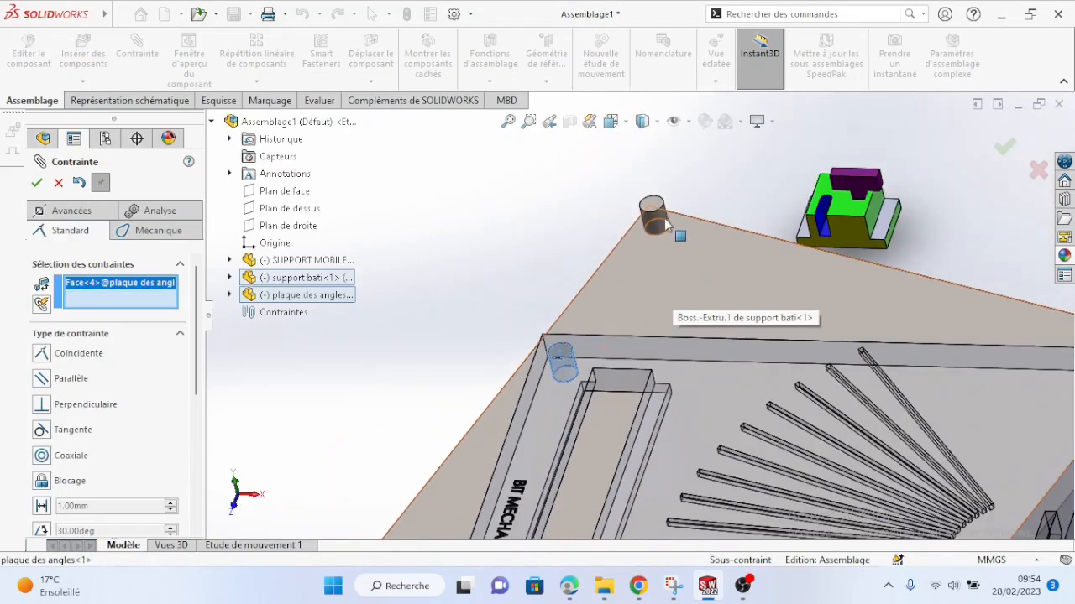
{"action": "scroll", "coordinate": [663, 222], "scroll_direction": "down", "scroll_amount": 4}
{"action": "left_click", "coordinate": [622, 257]}
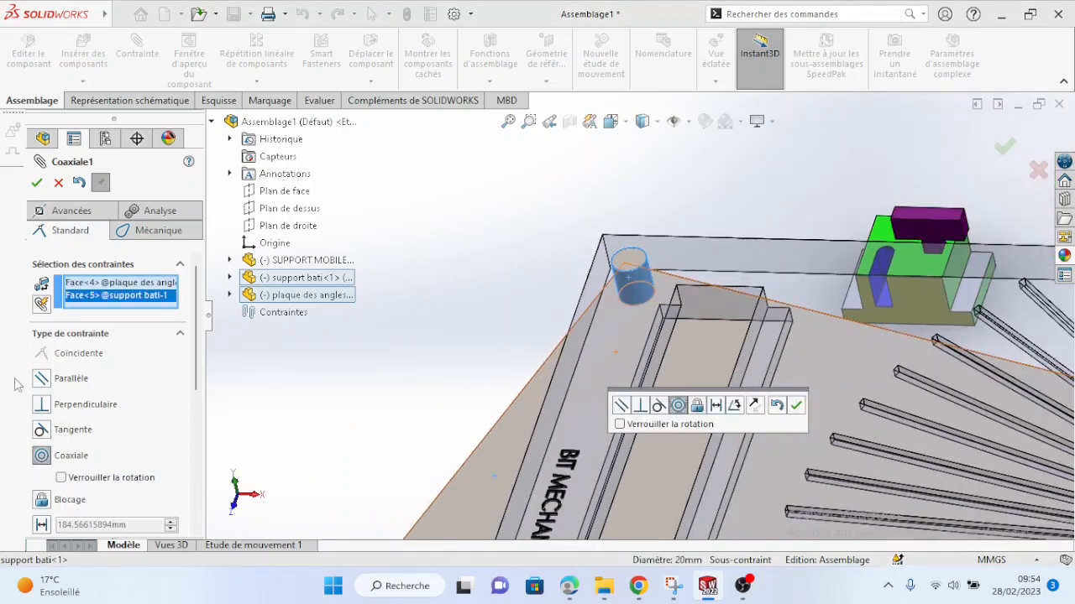
{"action": "left_click", "coordinate": [37, 183]}
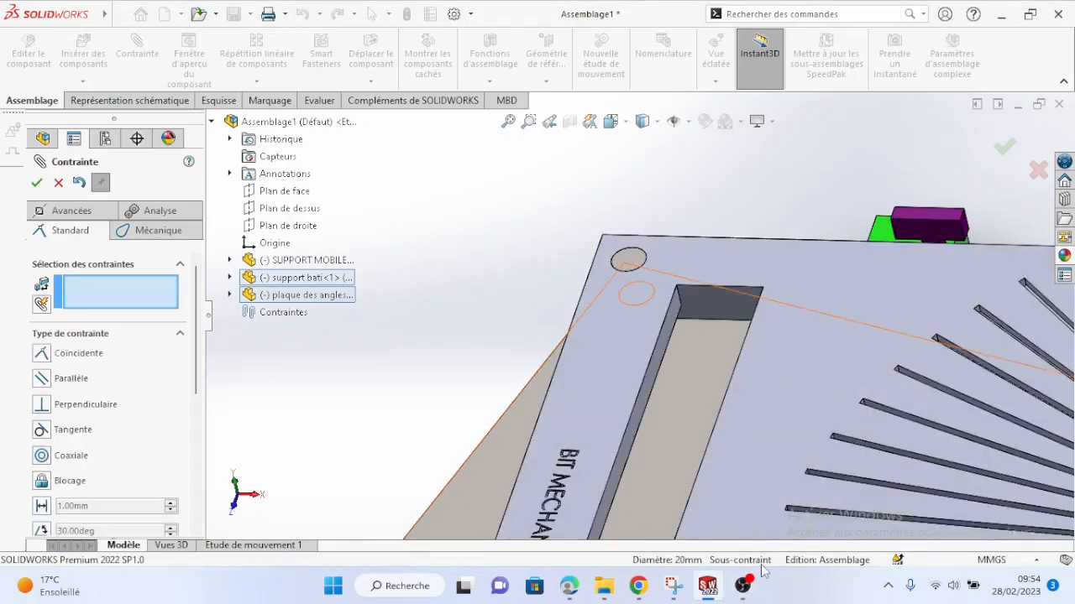
Mate the corner hole between the long slot and the LOI DE LA REFLEXION text concentric with the neighbouring support bati pin.
{"action": "scroll", "coordinate": [776, 415], "scroll_direction": "up", "scroll_amount": 5}
{"action": "scroll", "coordinate": [564, 468], "scroll_direction": "down", "scroll_amount": 2}
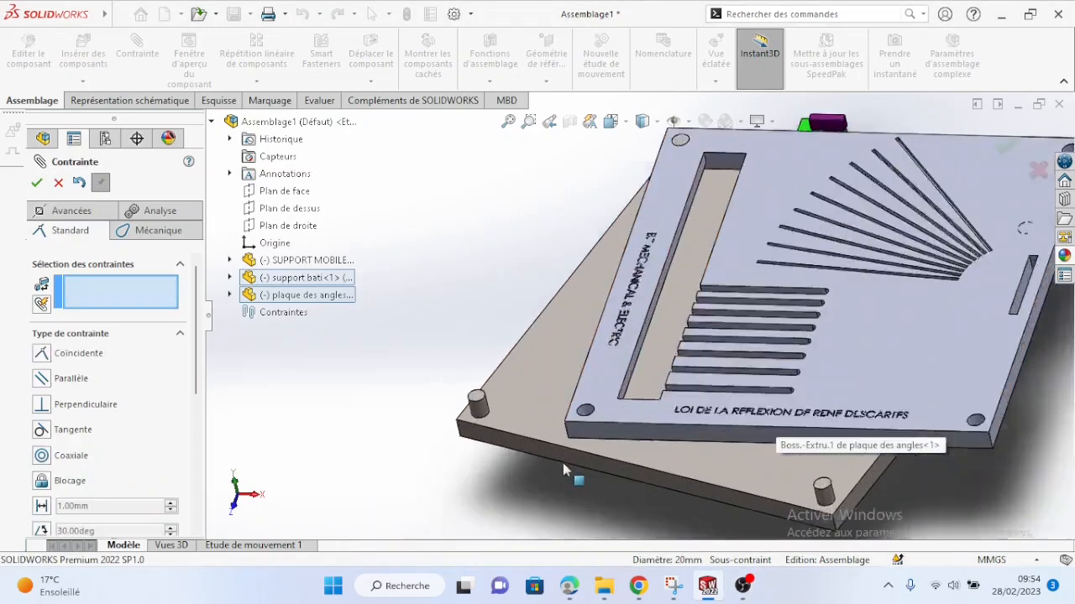
{"action": "scroll", "coordinate": [562, 466], "scroll_direction": "down", "scroll_amount": 5}
{"action": "left_click", "coordinate": [600, 334]}
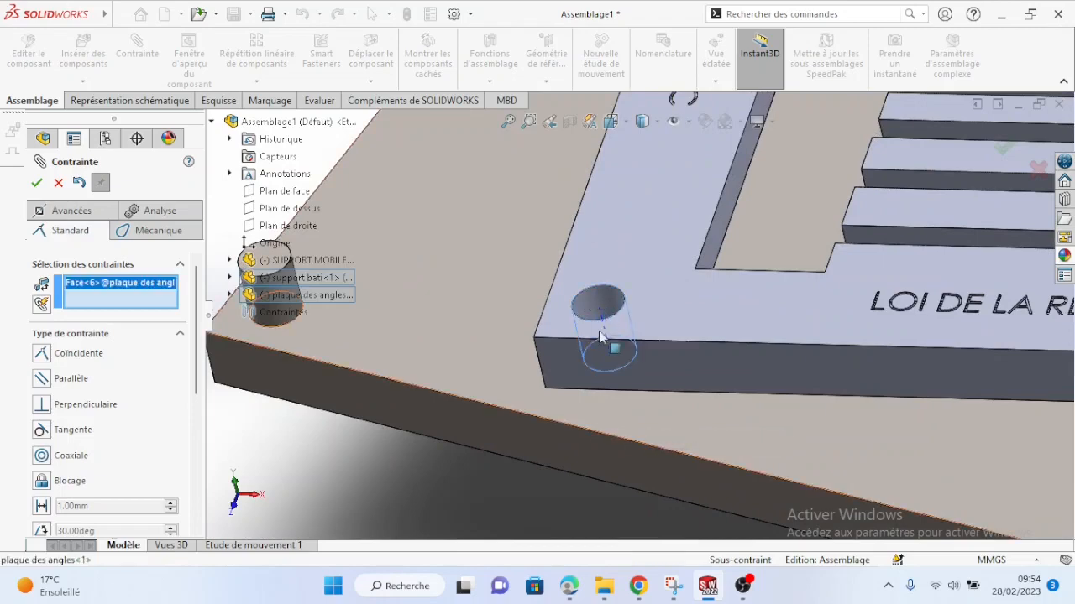
{"action": "scroll", "coordinate": [499, 444], "scroll_direction": "up", "scroll_amount": 4}
{"action": "left_click", "coordinate": [423, 281]}
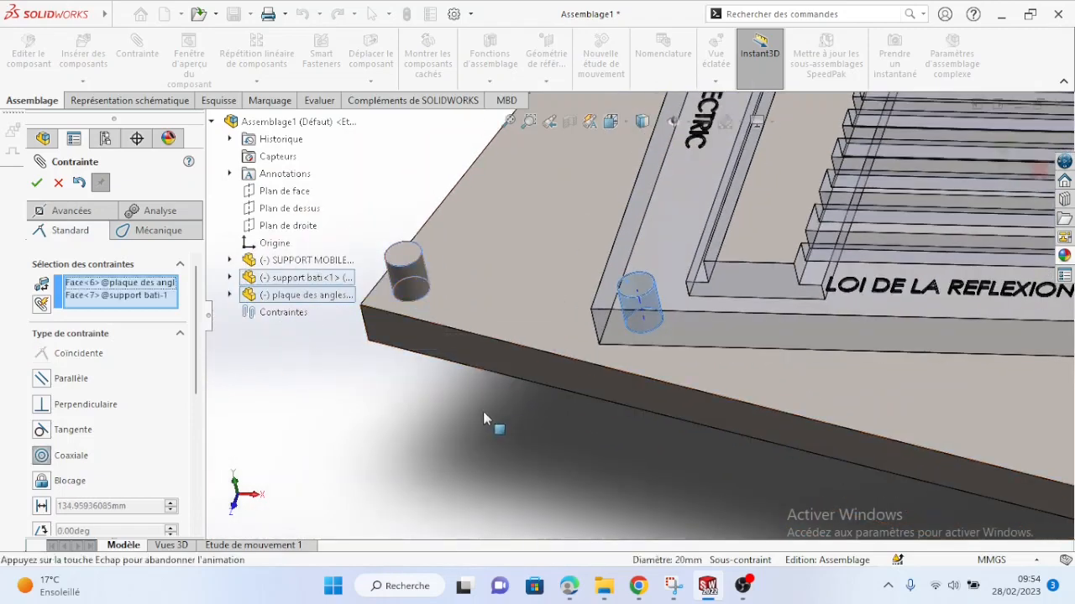
{"action": "left_click", "coordinate": [35, 183]}
Move the SUPPORT MOBILE component upward beside the stacked plates, and end the mate command.
{"action": "middle_click_drag", "start_coordinate": [378, 308], "coordinate": [822, 331]}
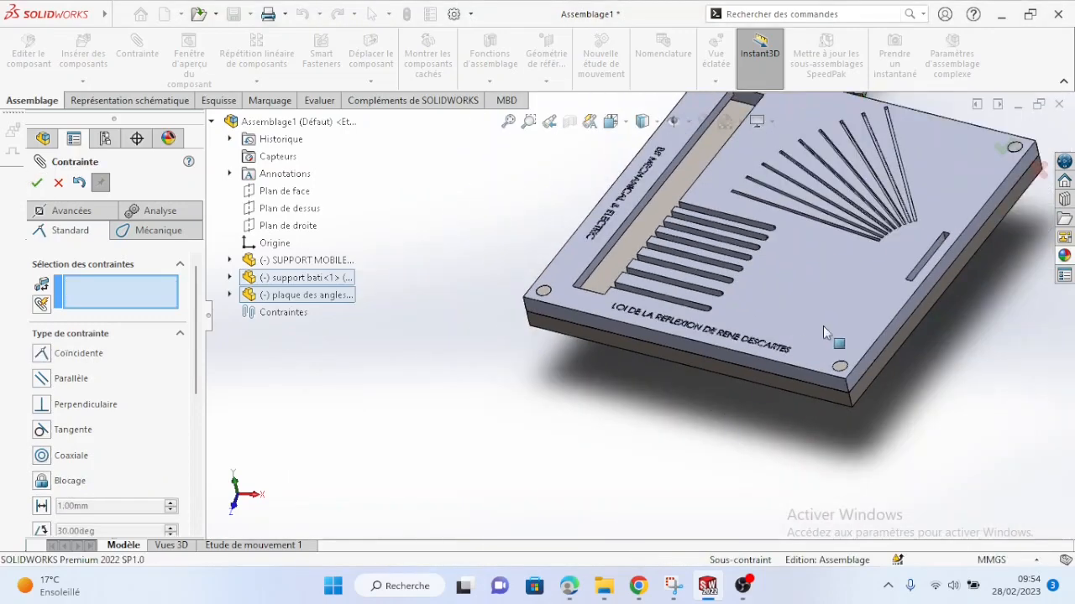
{"action": "middle_click_drag", "start_coordinate": [903, 339], "coordinate": [856, 371]}
{"action": "scroll", "coordinate": [857, 372], "scroll_direction": "down", "scroll_amount": 5}
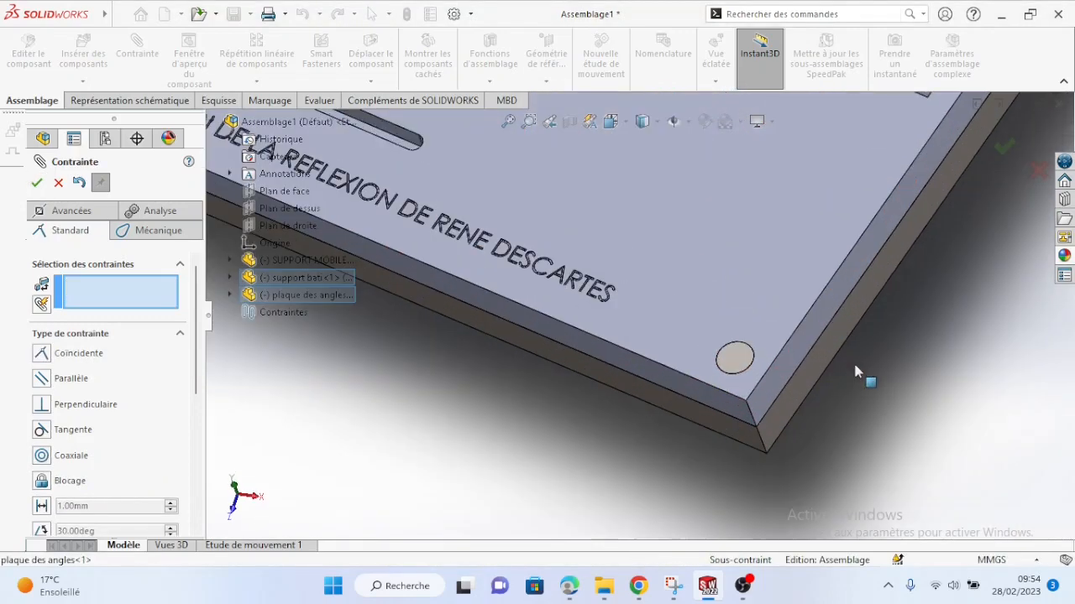
{"action": "scroll", "coordinate": [743, 363], "scroll_direction": "up", "scroll_amount": 6}
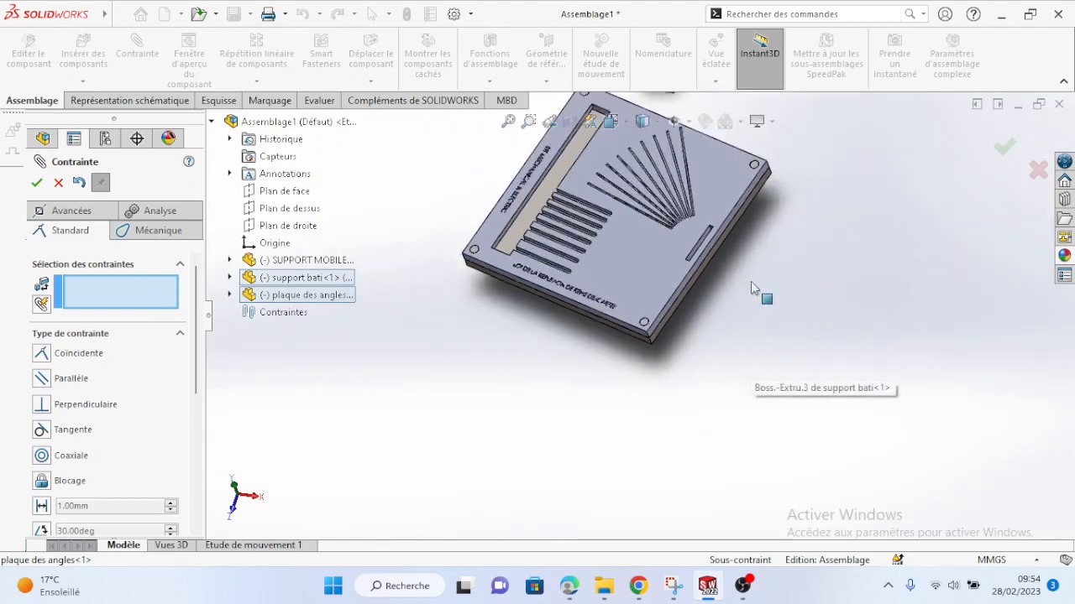
{"action": "middle_click_drag", "start_coordinate": [756, 165], "coordinate": [595, 114]}
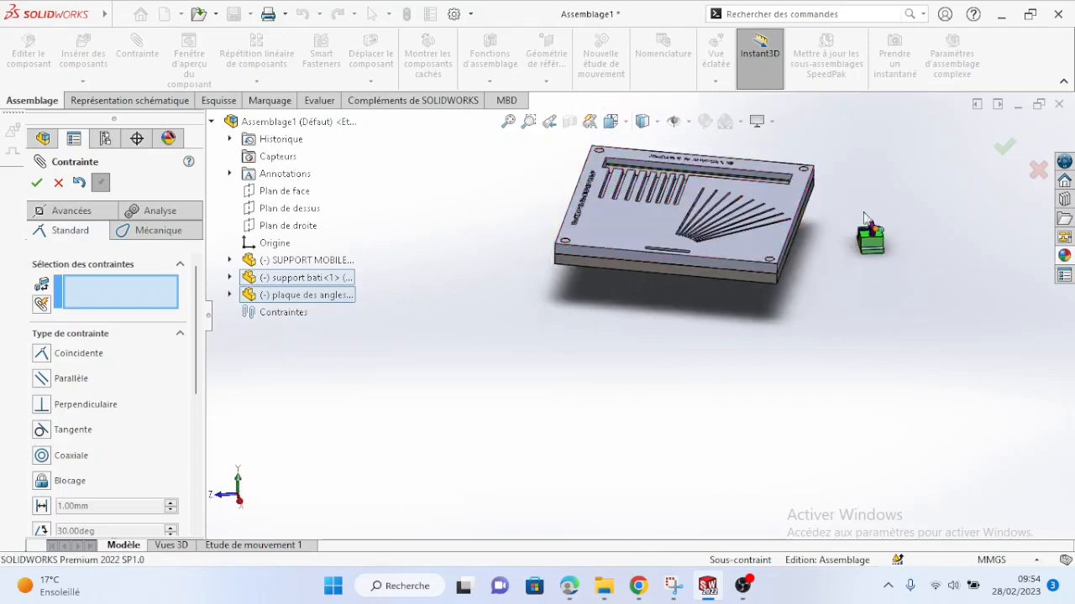
{"action": "scroll", "coordinate": [739, 188], "scroll_direction": "down", "scroll_amount": 3}
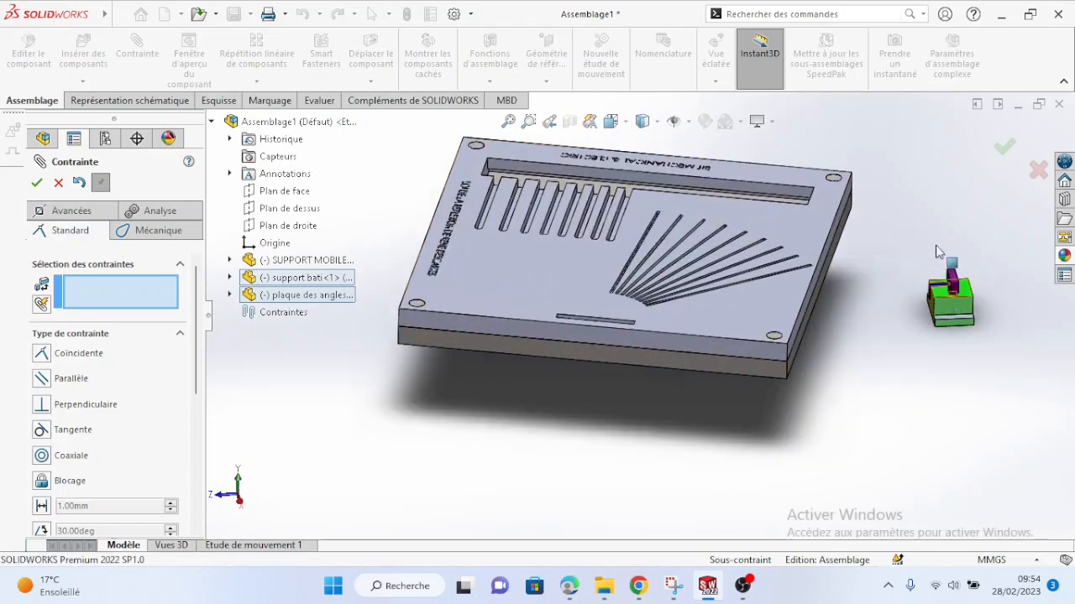
{"action": "left_click_drag", "start_coordinate": [938, 252], "coordinate": [909, 159]}
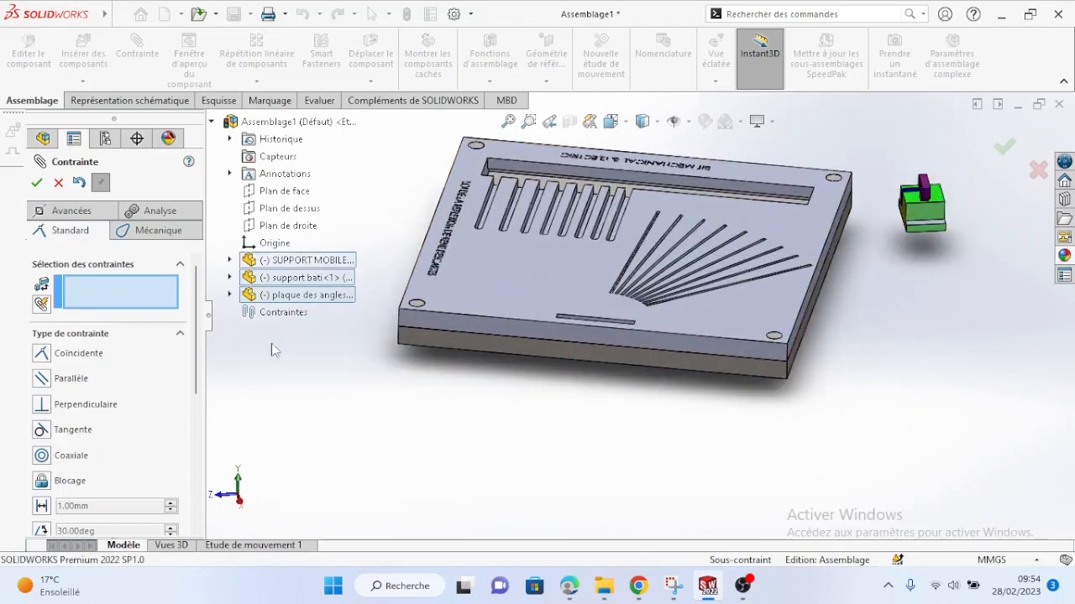
{"action": "key", "text": "Escape"}
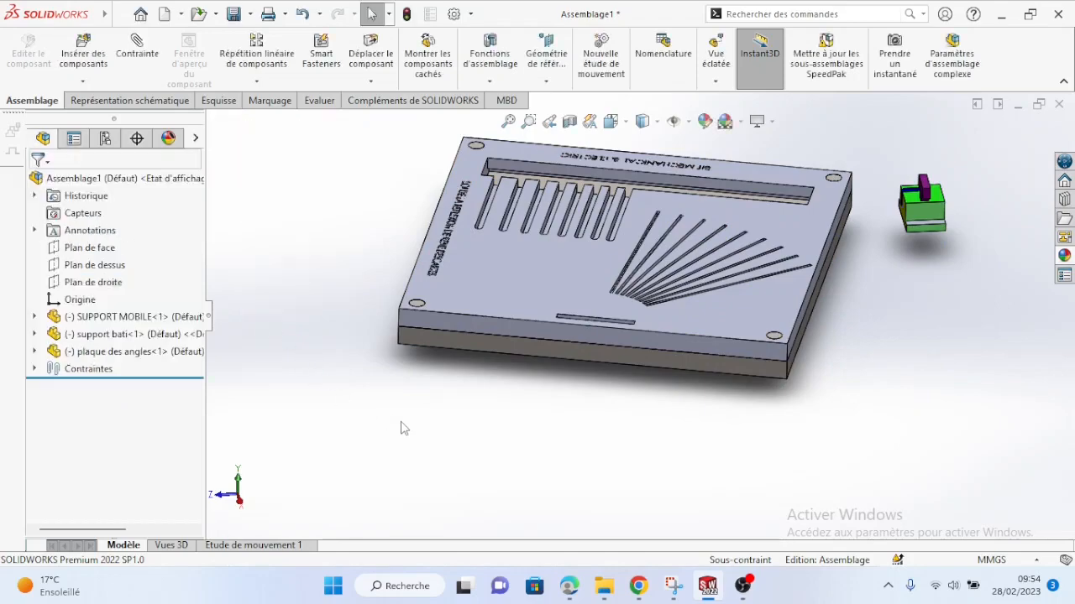
Add a coincident mate between the underside of SUPPORT MOBILE and the support bati face exposed in the long slot.
{"action": "middle_click_drag", "start_coordinate": [533, 381], "coordinate": [703, 260]}
{"action": "middle_click_drag", "start_coordinate": [948, 131], "coordinate": [897, 229]}
{"action": "scroll", "coordinate": [999, 181], "scroll_direction": "up", "scroll_amount": 3}
{"action": "scroll", "coordinate": [805, 194], "scroll_direction": "down", "scroll_amount": 3}
{"action": "scroll", "coordinate": [804, 194], "scroll_direction": "down", "scroll_amount": 3}
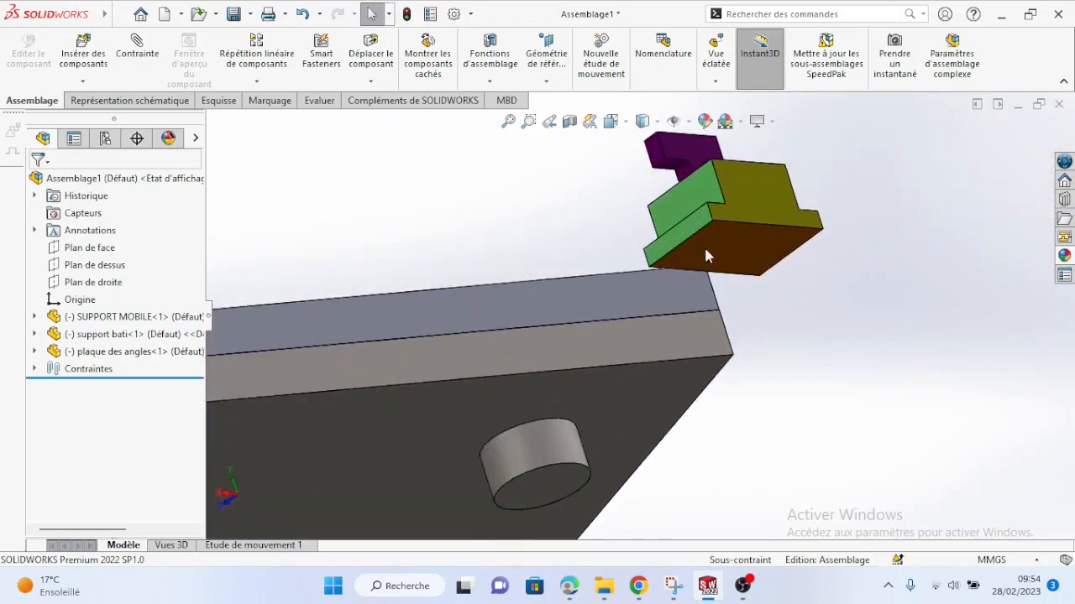
{"action": "left_click", "coordinate": [711, 249]}
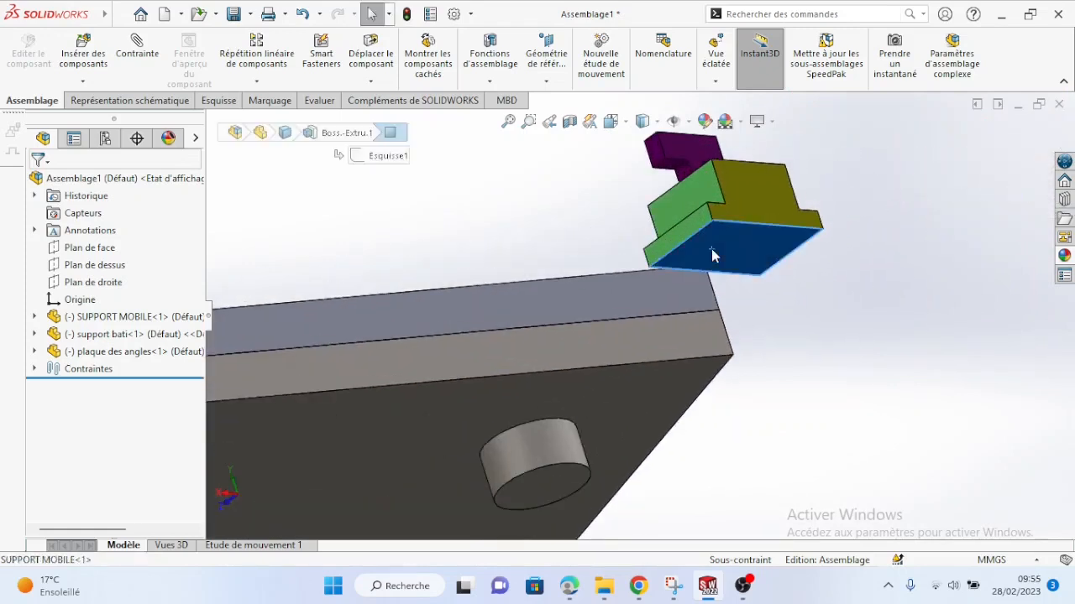
{"action": "left_click", "coordinate": [131, 69]}
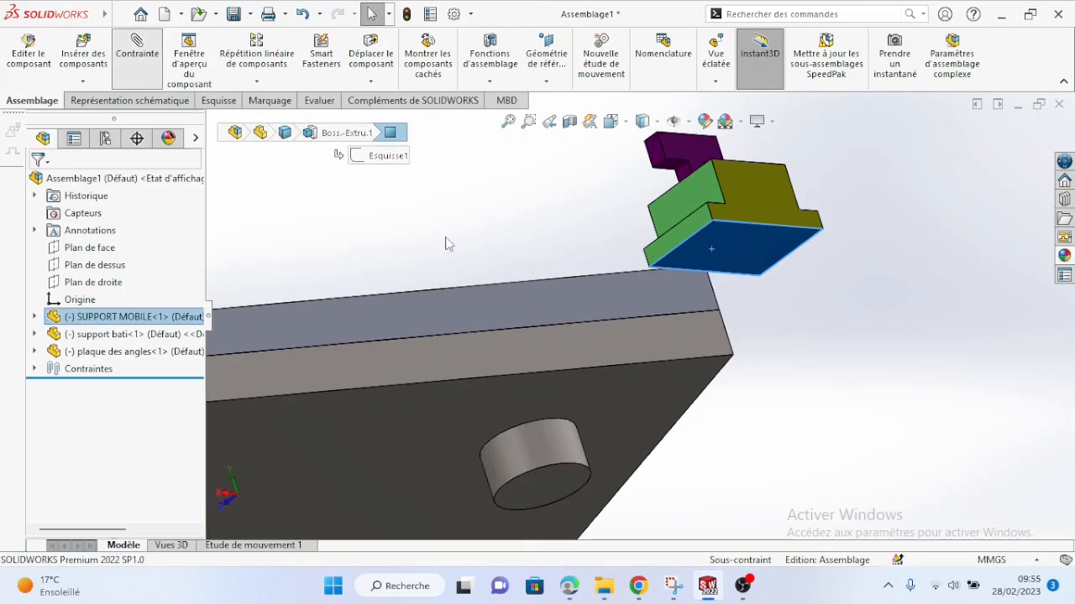
{"action": "middle_click_drag", "start_coordinate": [455, 257], "coordinate": [372, 286]}
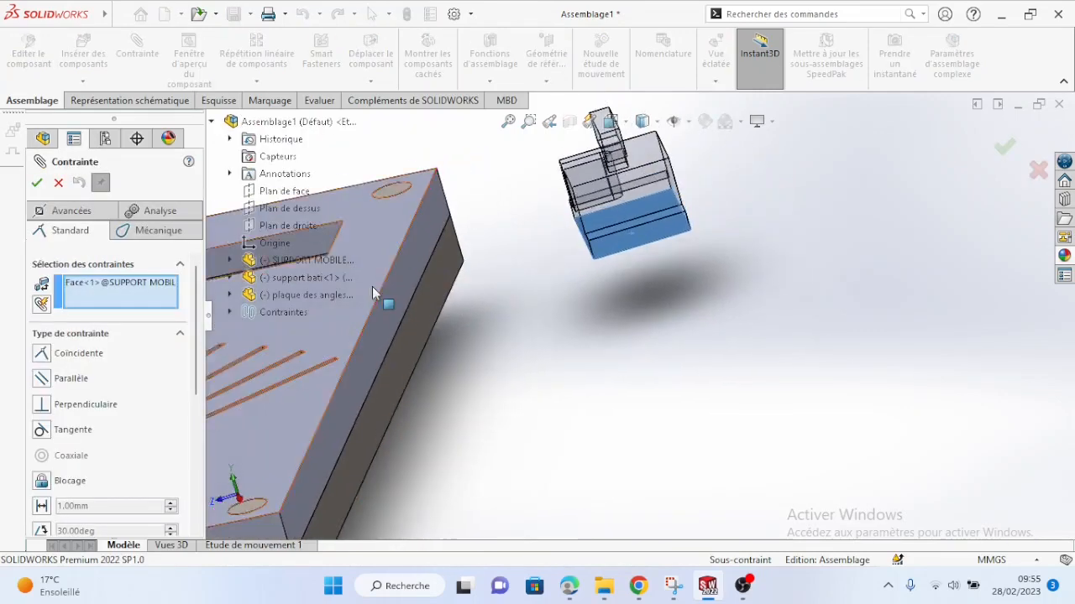
{"action": "scroll", "coordinate": [383, 288], "scroll_direction": "up", "scroll_amount": 7}
{"action": "middle_click_drag", "start_coordinate": [496, 269], "coordinate": [527, 288]}
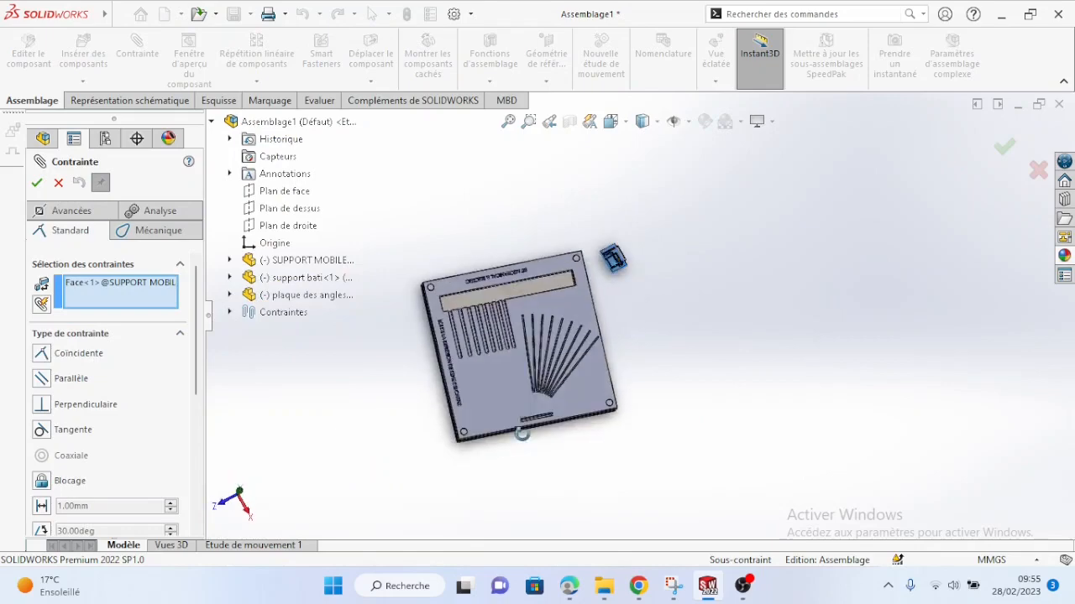
{"action": "scroll", "coordinate": [535, 312], "scroll_direction": "down", "scroll_amount": 5}
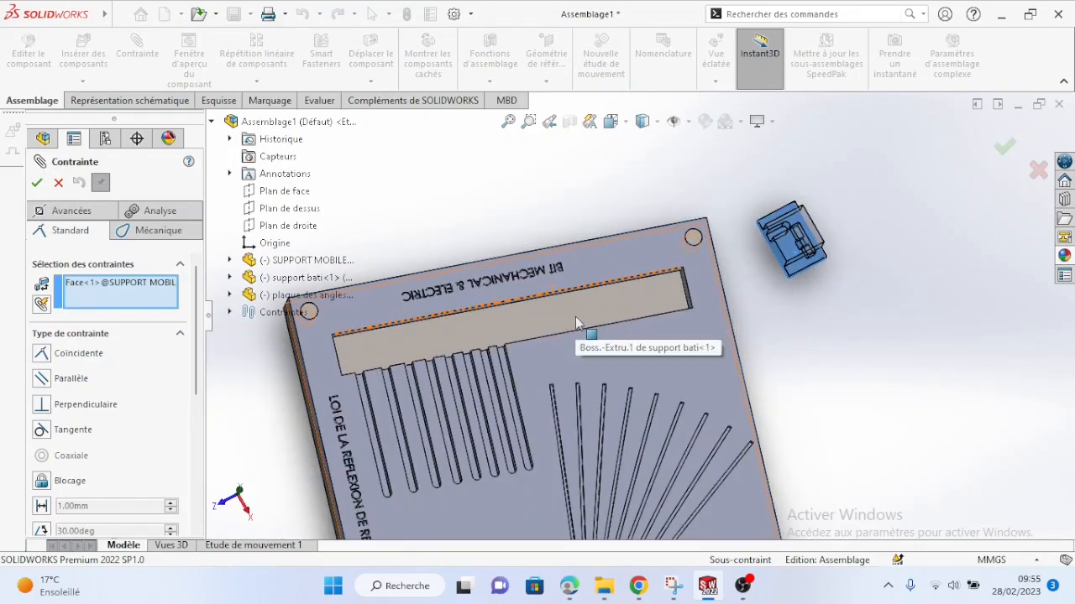
{"action": "left_click", "coordinate": [539, 319]}
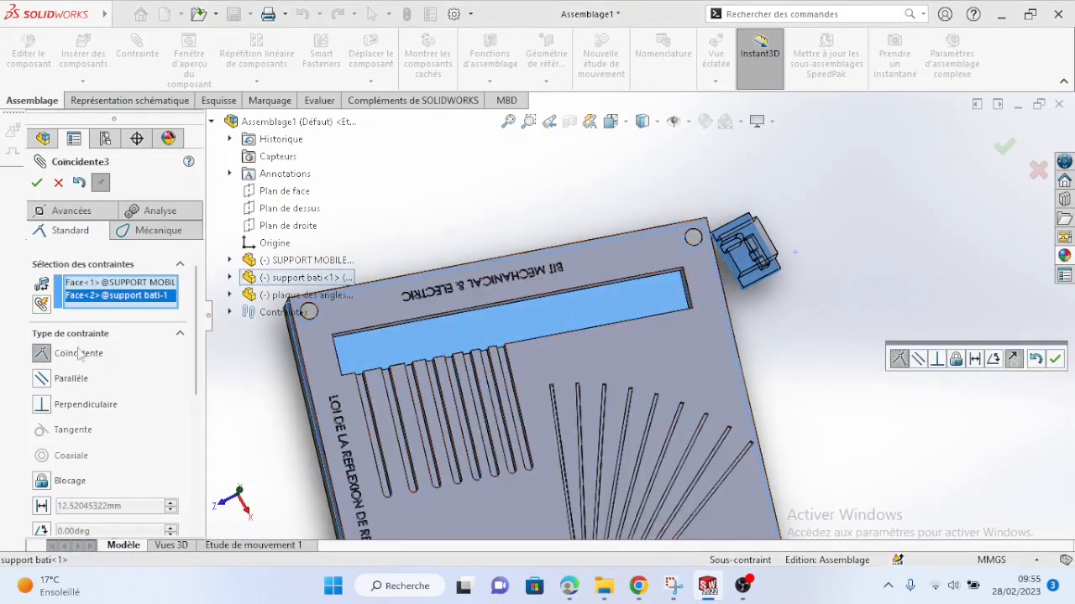
{"action": "left_click", "coordinate": [36, 183]}
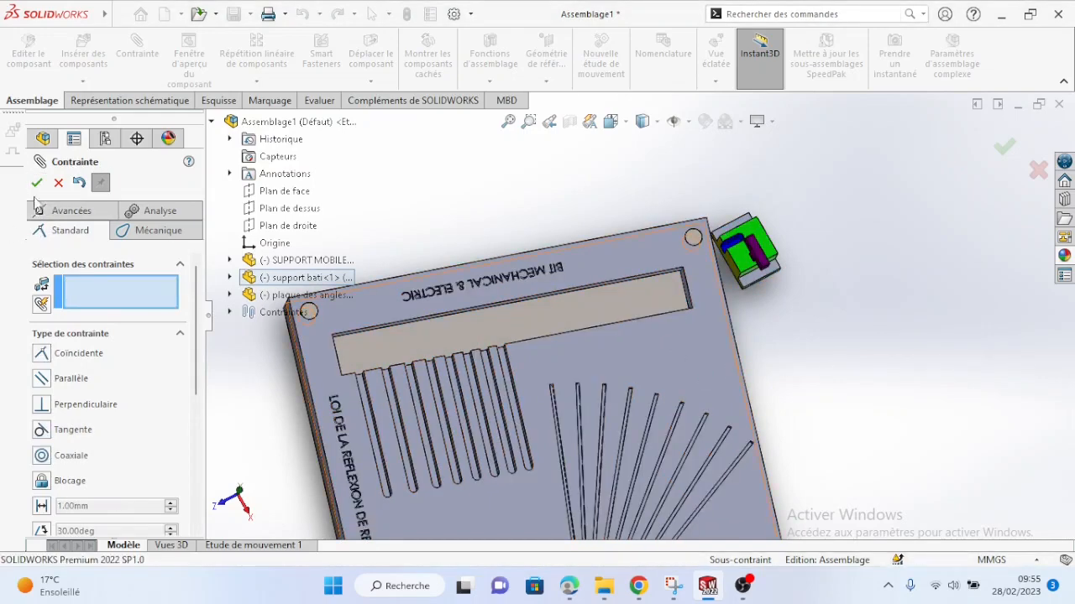
{"action": "key", "text": "Escape"}
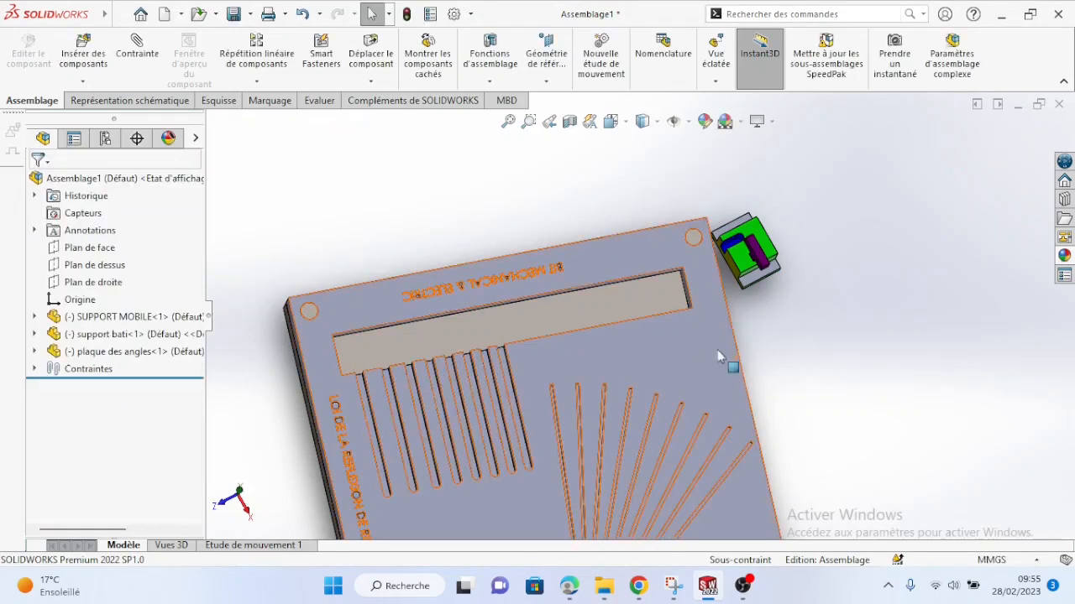
{"action": "left_click", "coordinate": [729, 335]}
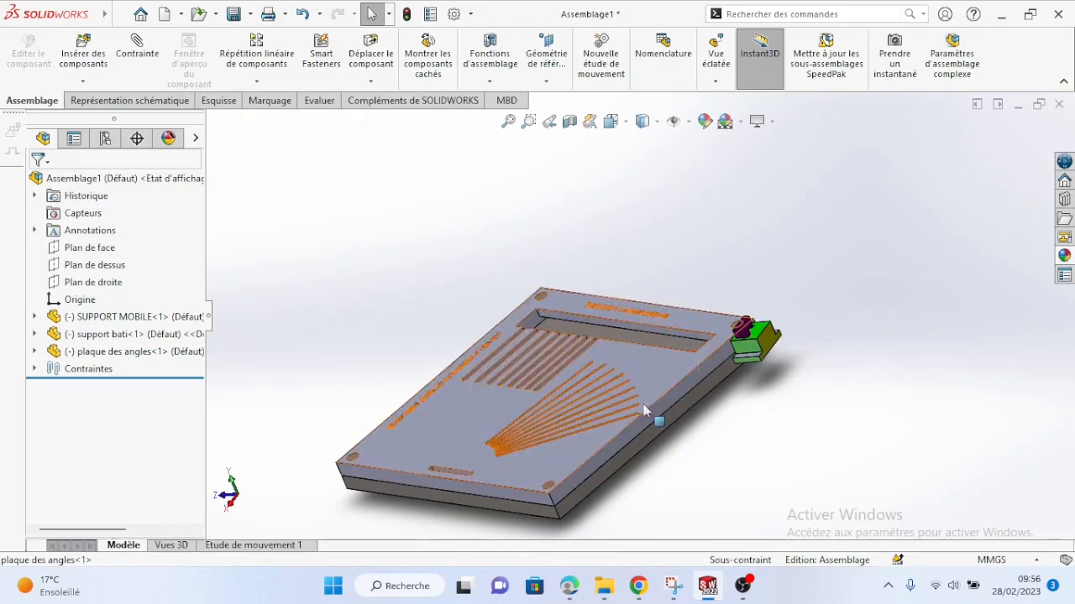
Set the component display of support bati to Lignes cachées apparentes (hidden lines visible).
{"action": "middle_click_drag", "start_coordinate": [679, 460], "coordinate": [668, 396]}
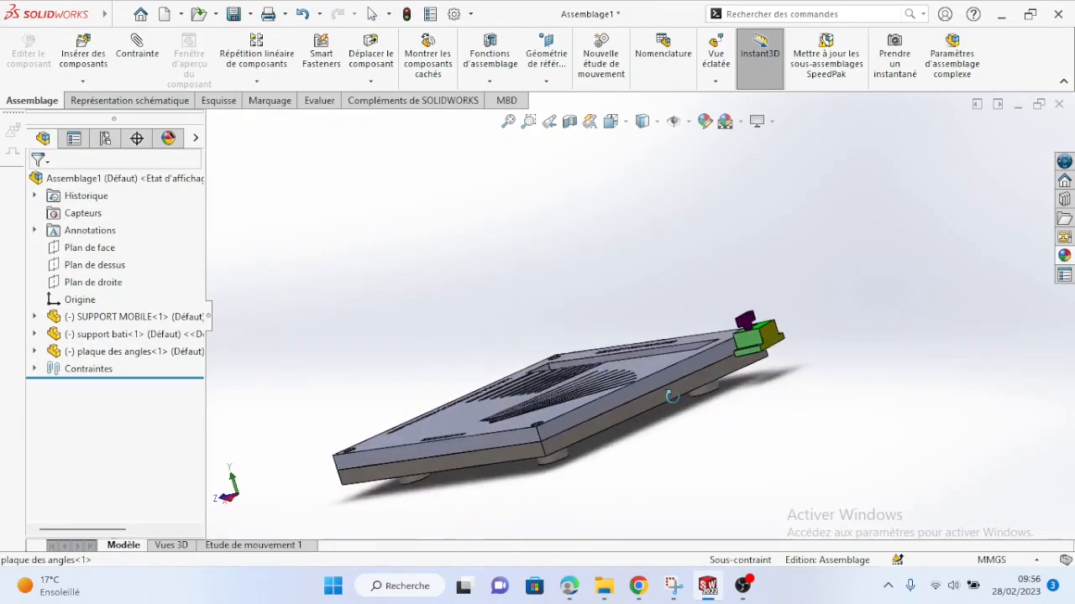
{"action": "right_click", "coordinate": [126, 338]}
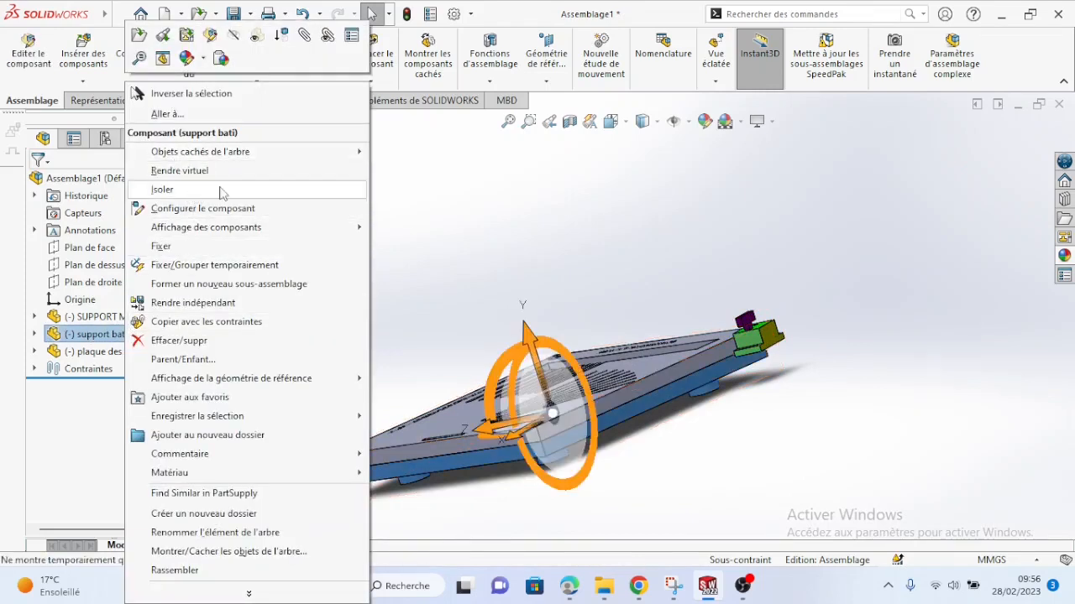
{"action": "mouse_move", "coordinate": [259, 237]}
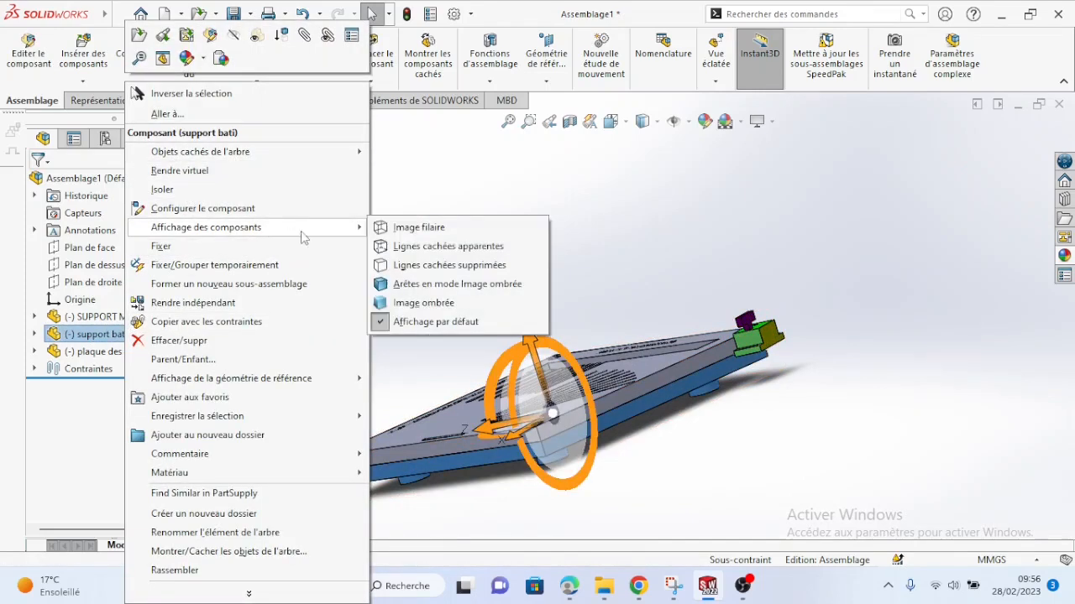
{"action": "left_click", "coordinate": [468, 249]}
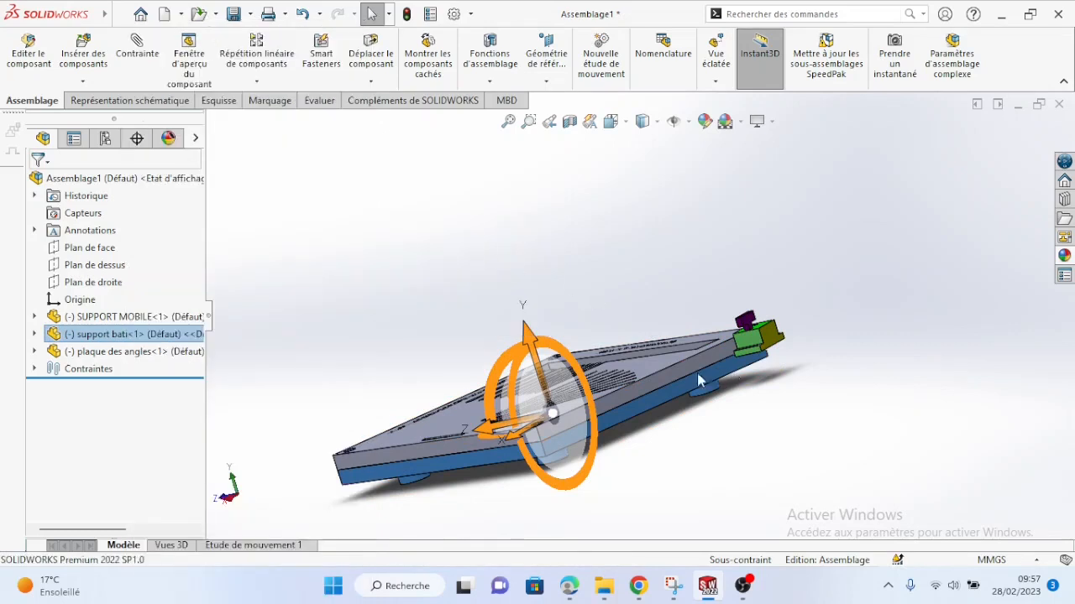
{"action": "left_click", "coordinate": [677, 434]}
{"action": "middle_click_drag", "start_coordinate": [677, 434], "coordinate": [671, 311]}
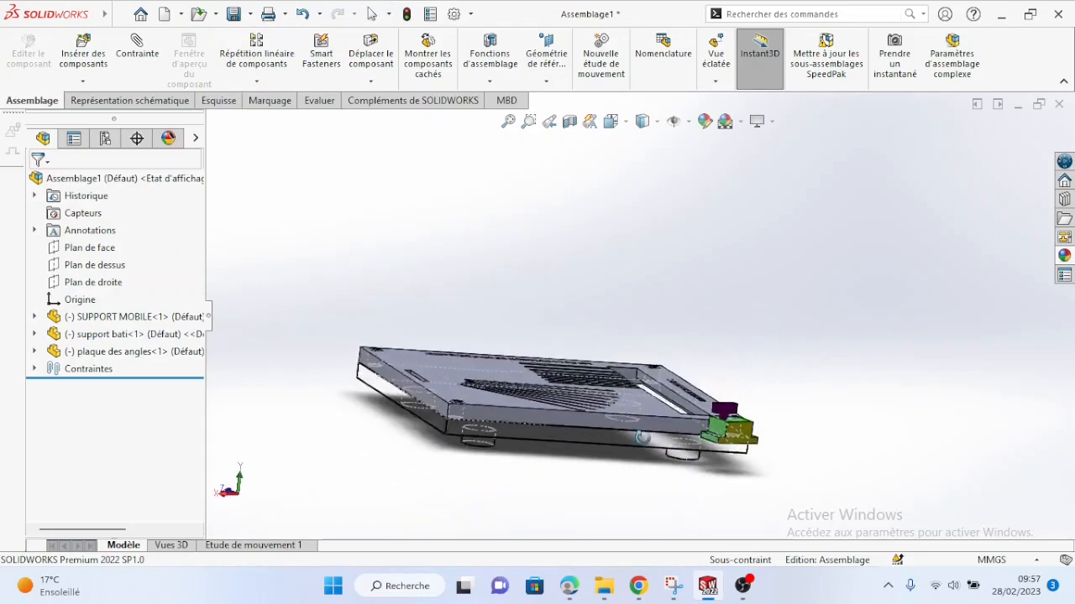
Start an advanced Glissière (width) mate and select one long inner wall of the plaque des angles slot as the first groove face.
{"action": "left_click", "coordinate": [134, 82]}
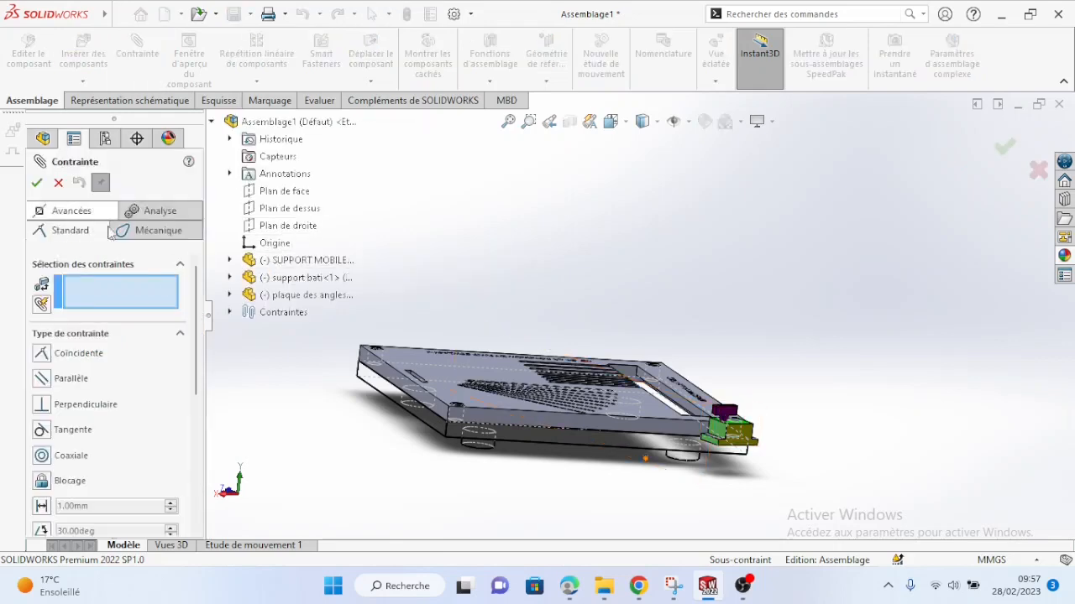
{"action": "left_click", "coordinate": [71, 211]}
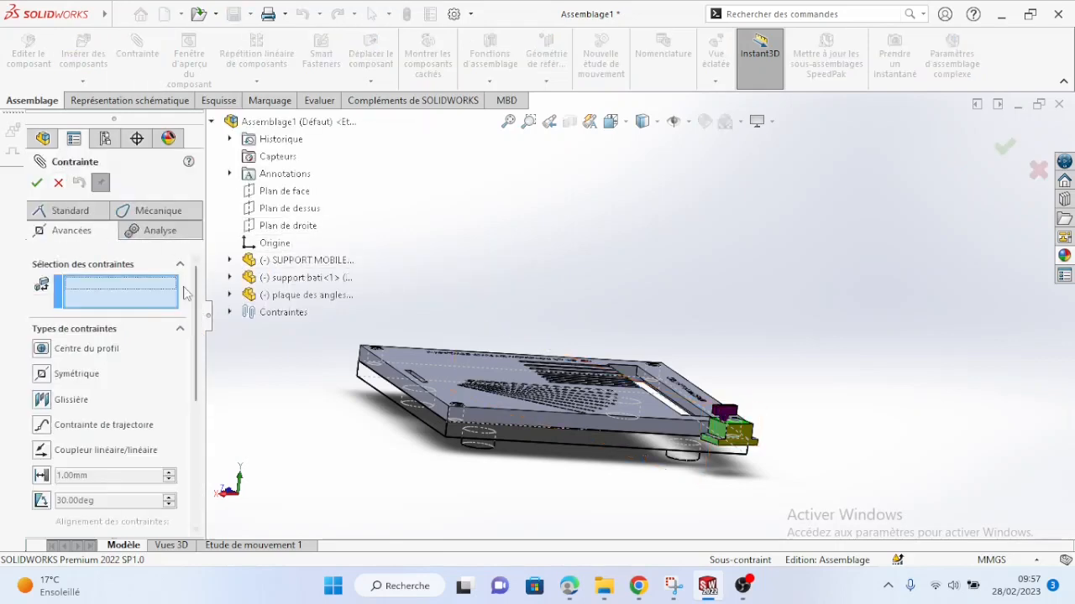
{"action": "left_click", "coordinate": [44, 401]}
{"action": "middle_click_drag", "start_coordinate": [438, 454], "coordinate": [529, 483]}
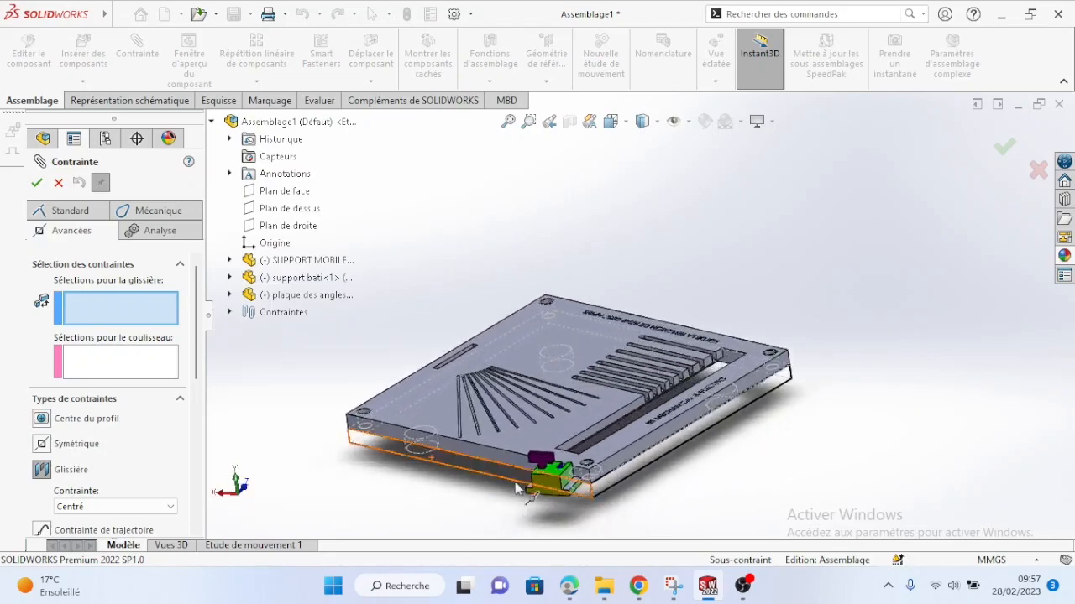
{"action": "scroll", "coordinate": [574, 473], "scroll_direction": "down", "scroll_amount": 6}
{"action": "middle_click_drag", "start_coordinate": [615, 278], "coordinate": [576, 243]}
{"action": "scroll", "coordinate": [562, 335], "scroll_direction": "down", "scroll_amount": 5}
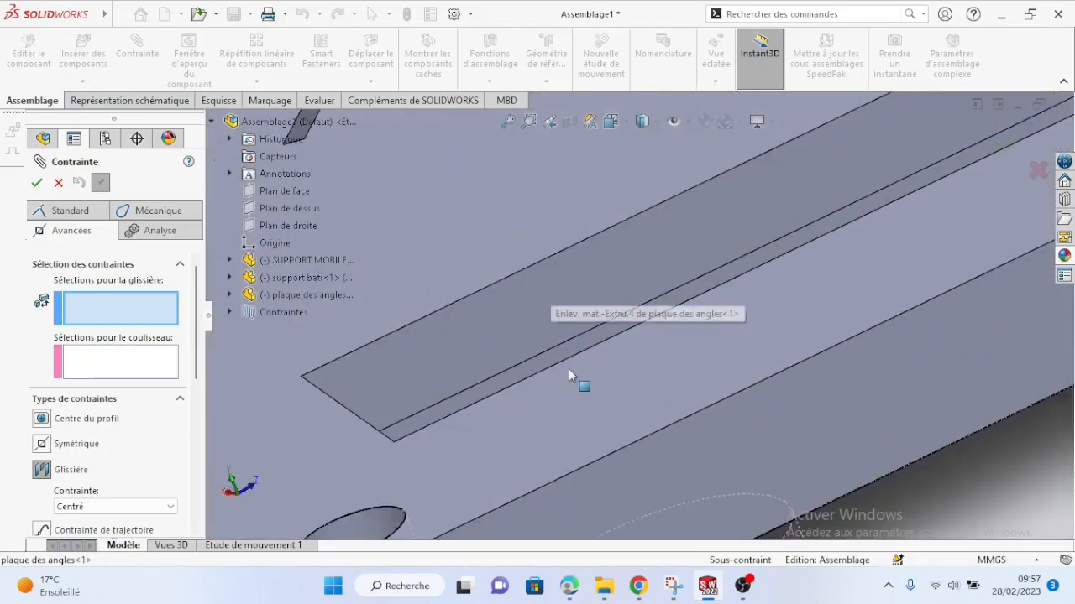
{"action": "middle_click_drag", "start_coordinate": [576, 377], "coordinate": [484, 348]}
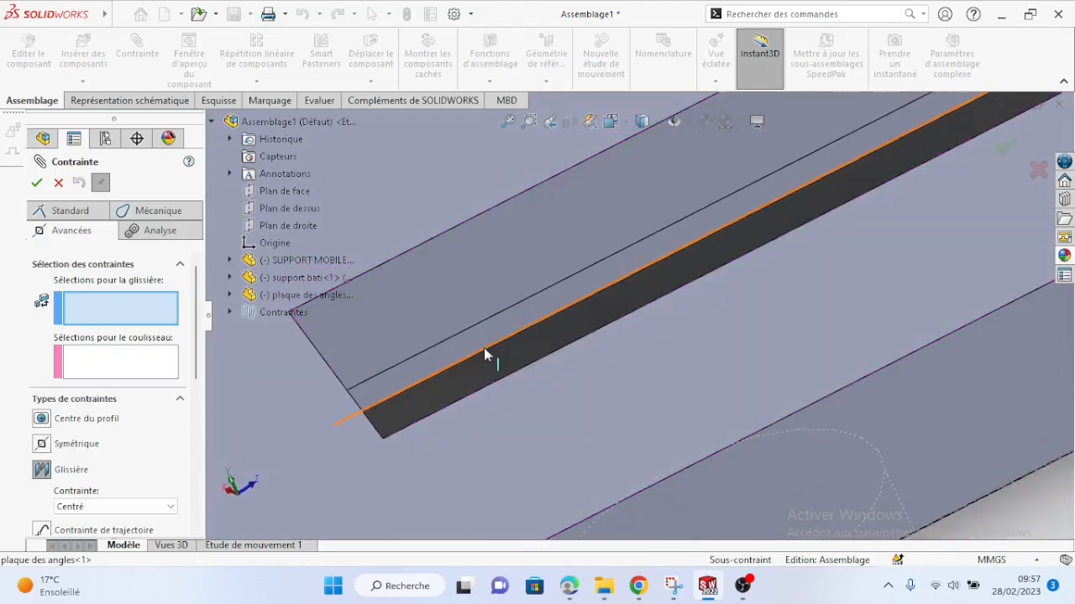
{"action": "left_click", "coordinate": [489, 329]}
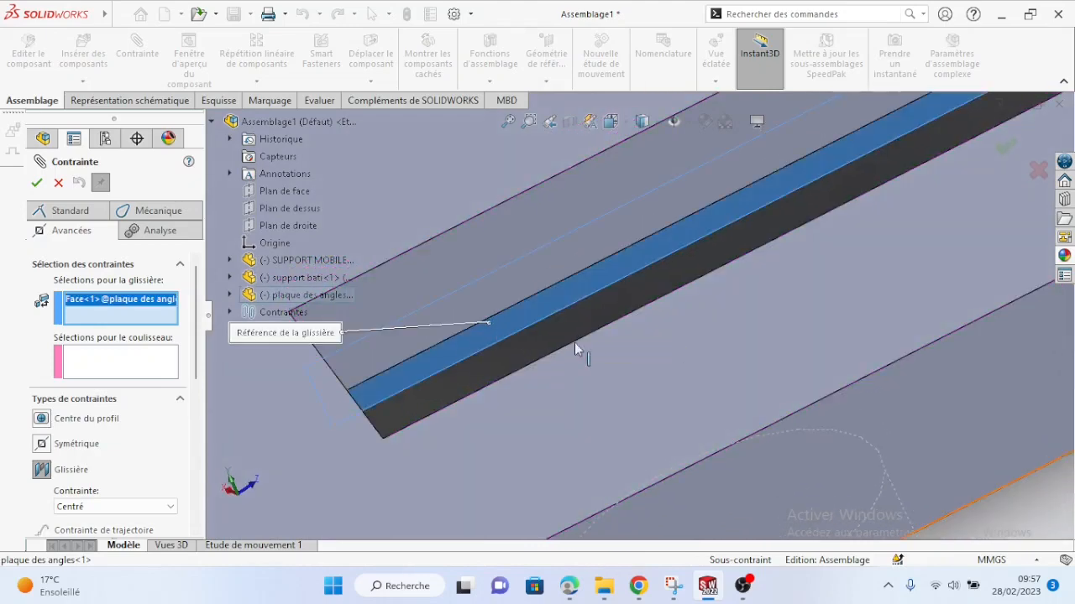
Add the opposite long wall of the plaque des angles slot, beside the BIT MECHANICAL text, as the second groove face.
{"action": "middle_click_drag", "start_coordinate": [579, 353], "coordinate": [620, 448]}
{"action": "scroll", "coordinate": [621, 448], "scroll_direction": "up", "scroll_amount": 2}
{"action": "scroll", "coordinate": [623, 447], "scroll_direction": "up", "scroll_amount": 5}
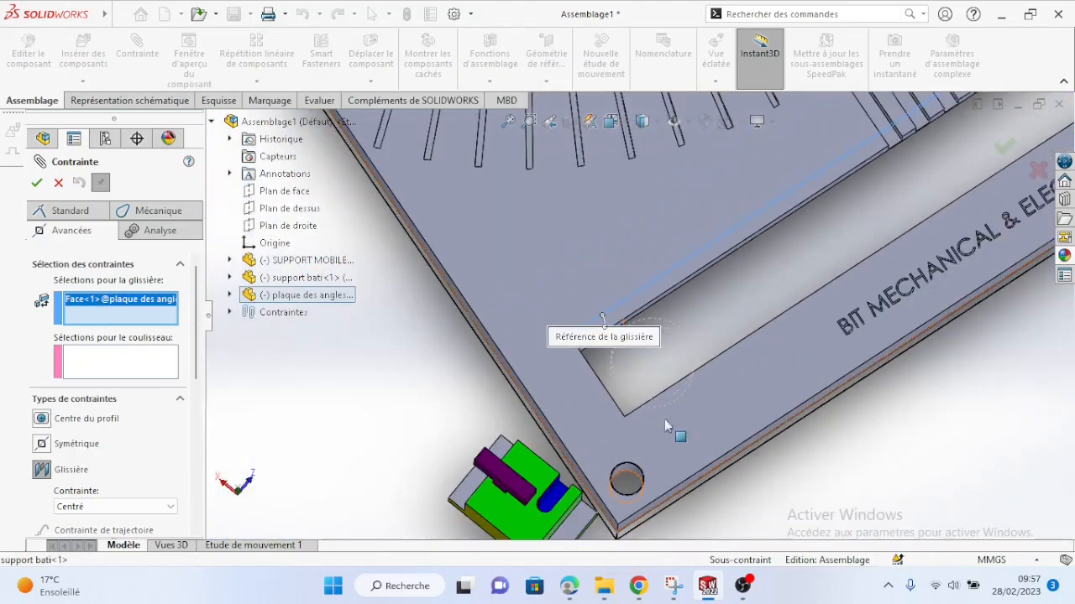
{"action": "mouse_move", "coordinate": [665, 421]}
{"action": "middle_mouse_down"}
{"action": "mouse_move", "coordinate": [706, 455]}
{"action": "mouse_move", "coordinate": [690, 410]}
{"action": "mouse_move", "coordinate": [678, 418]}
{"action": "middle_mouse_up"}
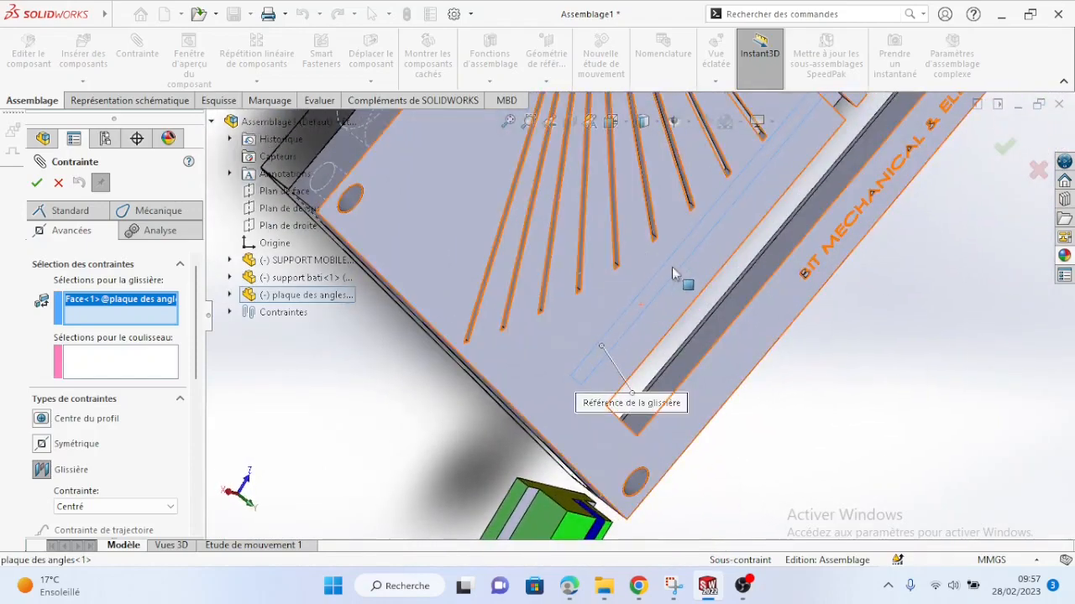
{"action": "middle_click_drag", "start_coordinate": [672, 277], "coordinate": [718, 317]}
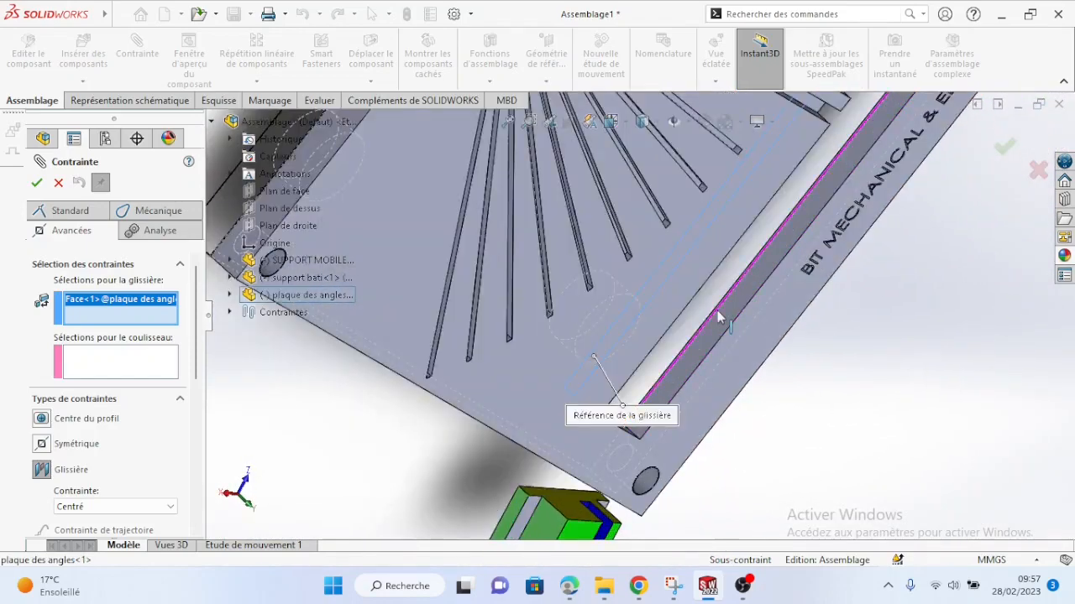
{"action": "scroll", "coordinate": [703, 310], "scroll_direction": "down", "scroll_amount": 8}
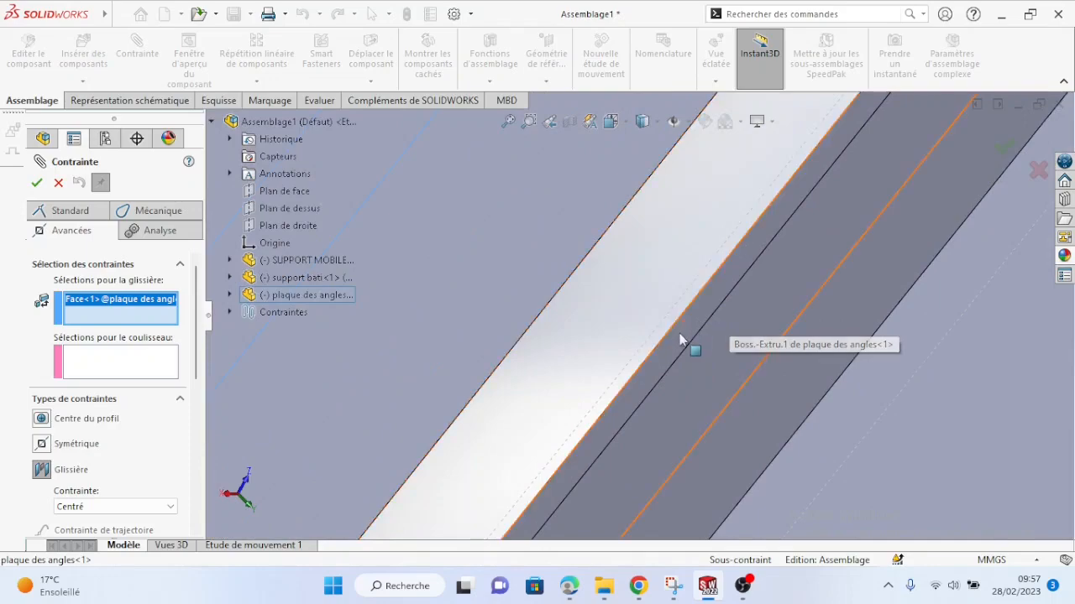
{"action": "left_click", "coordinate": [681, 341]}
{"action": "scroll", "coordinate": [823, 403], "scroll_direction": "down", "scroll_amount": 2}
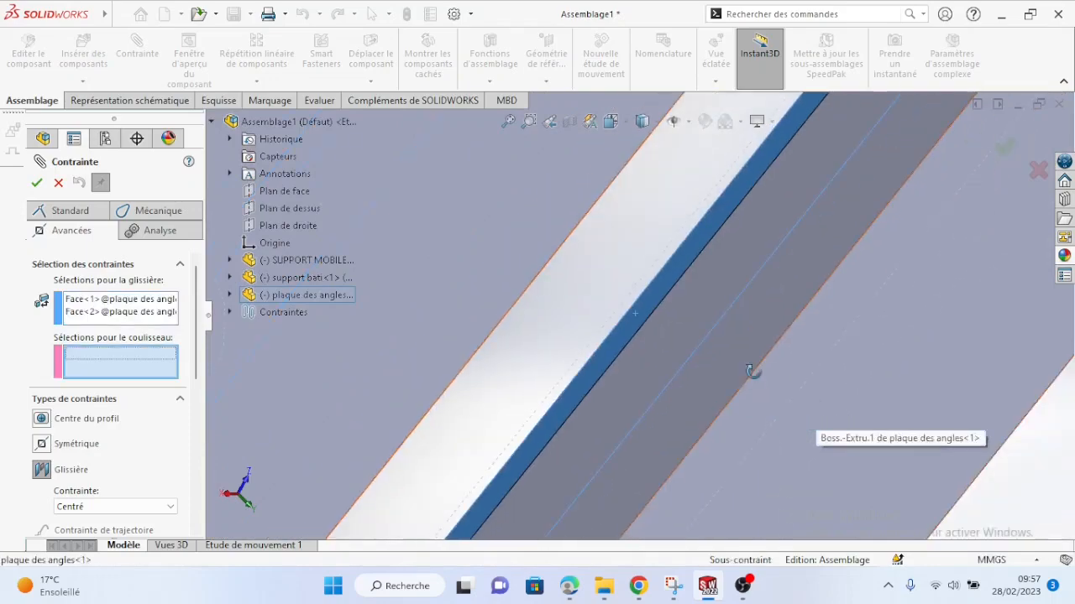
Select the two opposite side faces of the SUPPORT MOBILE base as the sliding faces, and accept the Centré width mate.
{"action": "scroll", "coordinate": [732, 290], "scroll_direction": "up", "scroll_amount": 6}
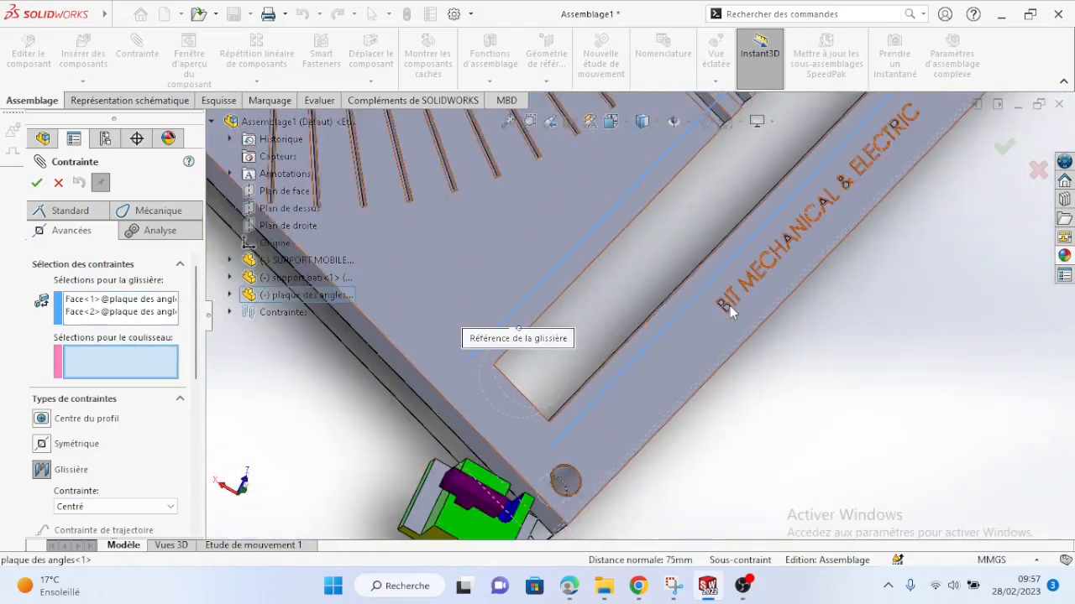
{"action": "middle_click_drag", "start_coordinate": [729, 306], "coordinate": [646, 300]}
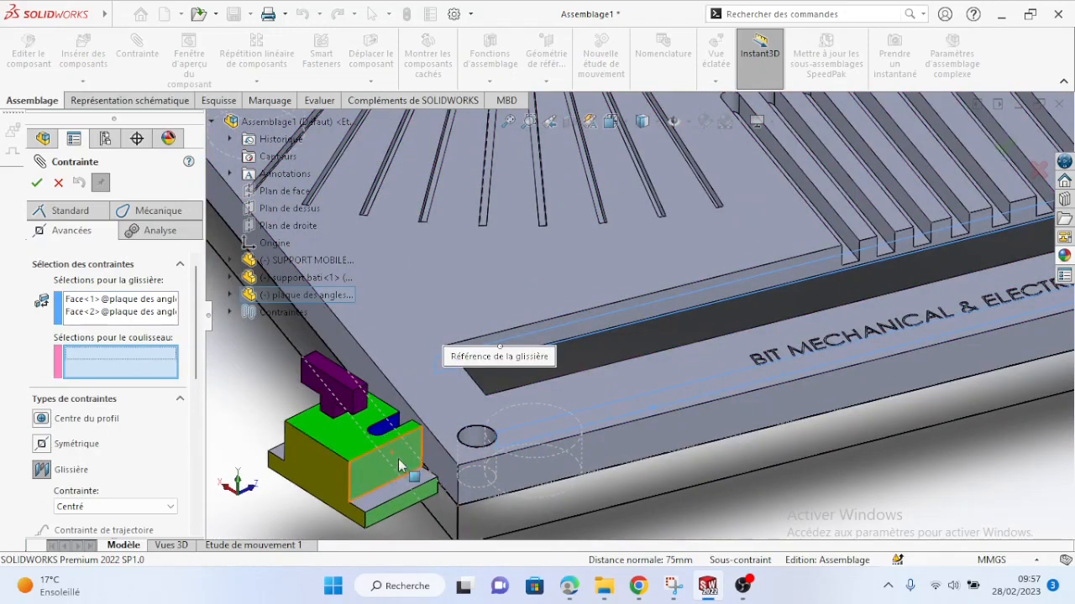
{"action": "left_click", "coordinate": [391, 513]}
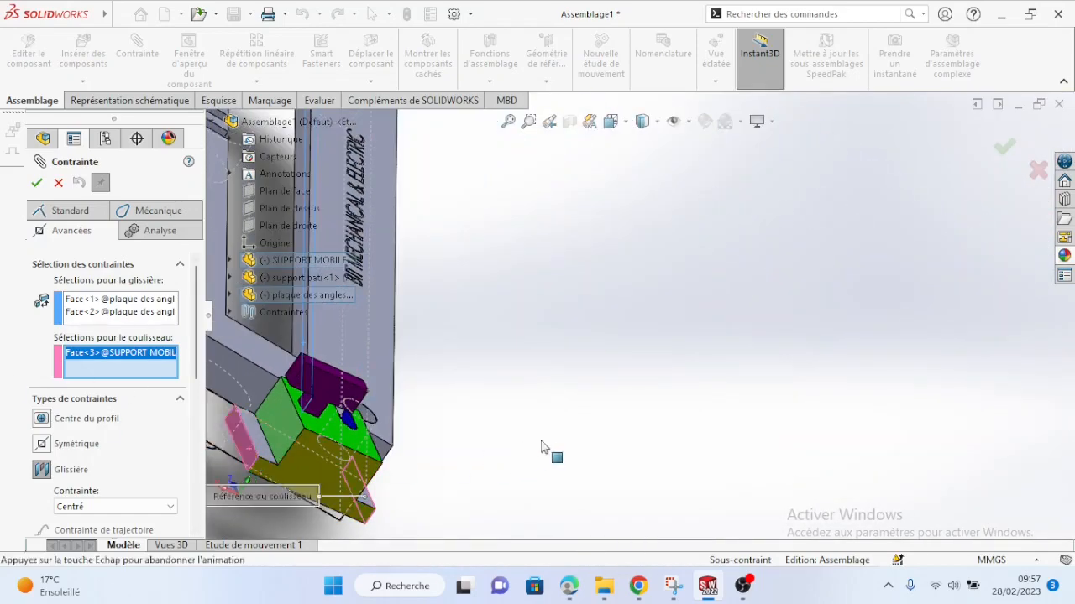
{"action": "scroll", "coordinate": [430, 445], "scroll_direction": "up", "scroll_amount": 2}
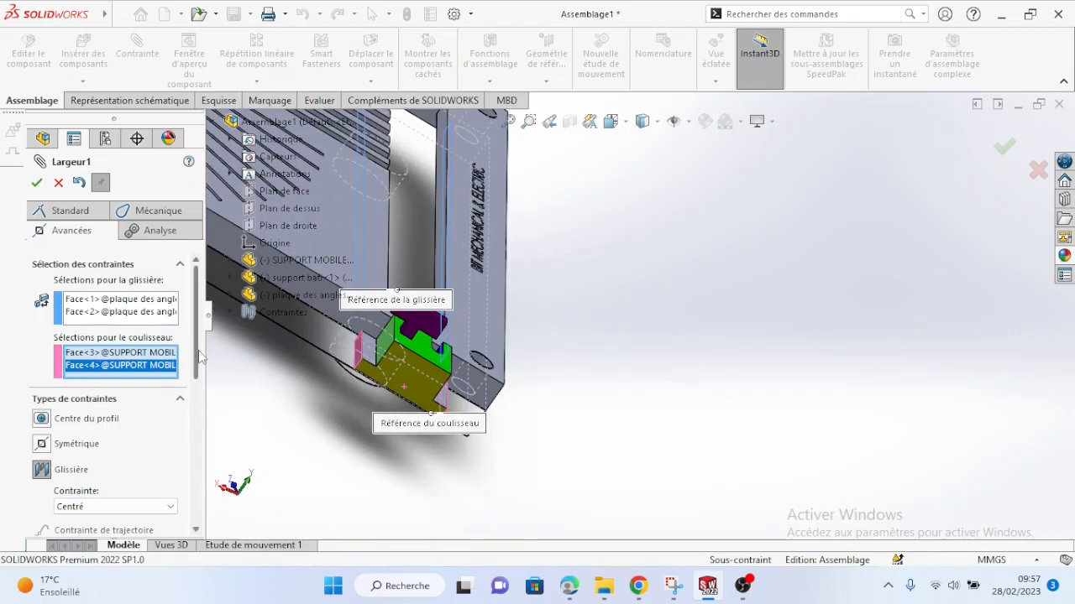
{"action": "scroll", "coordinate": [200, 357], "scroll_direction": "down", "scroll_amount": 3}
{"action": "scroll", "coordinate": [202, 342], "scroll_direction": "up", "scroll_amount": 3}
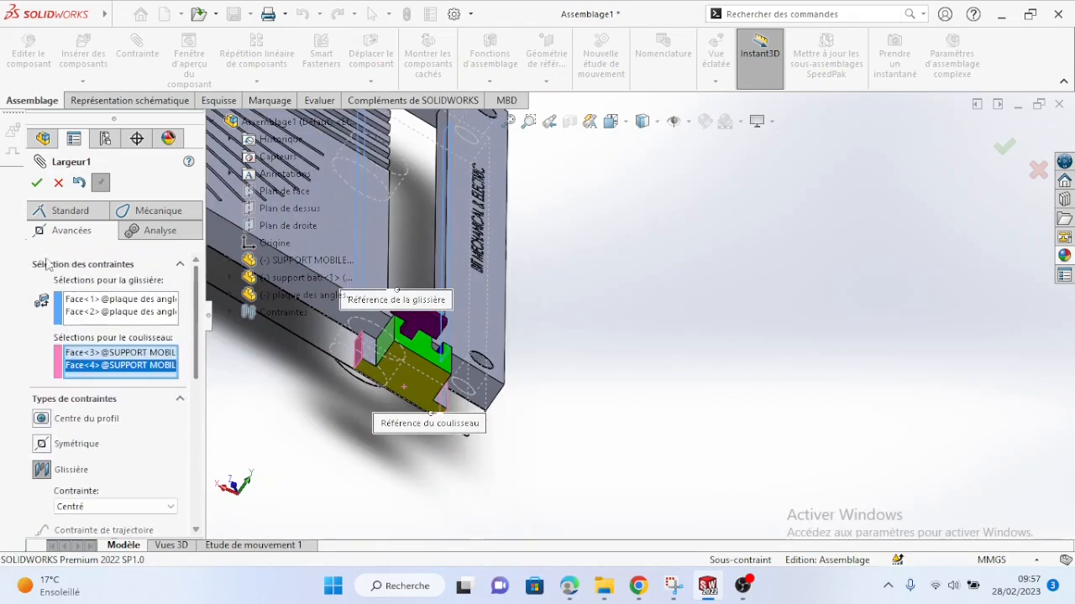
{"action": "left_click_drag", "start_coordinate": [198, 349], "coordinate": [200, 443]}
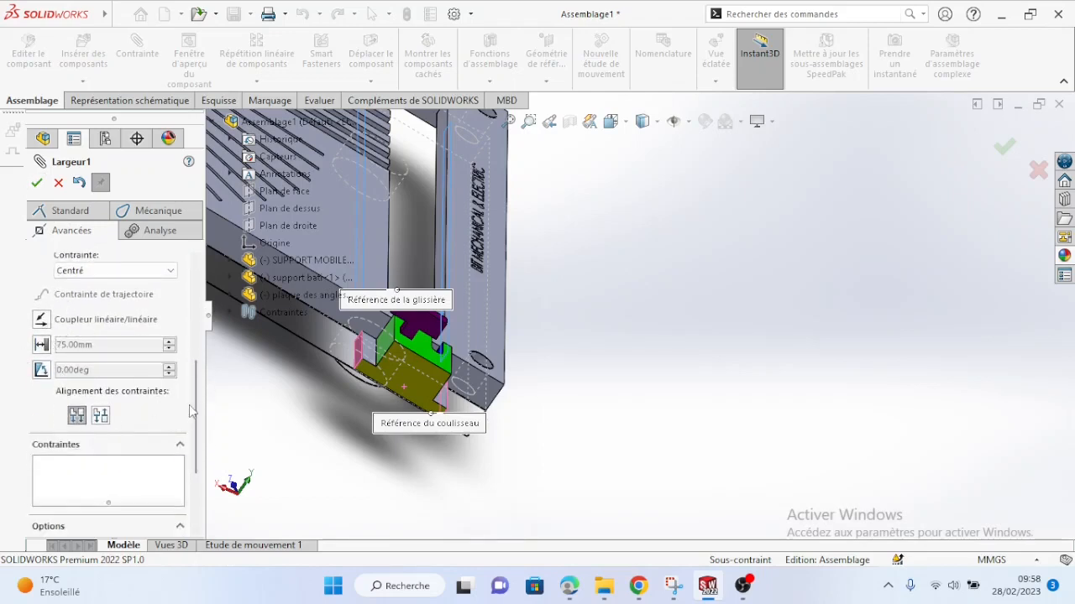
{"action": "left_click_drag", "start_coordinate": [199, 412], "coordinate": [200, 283]}
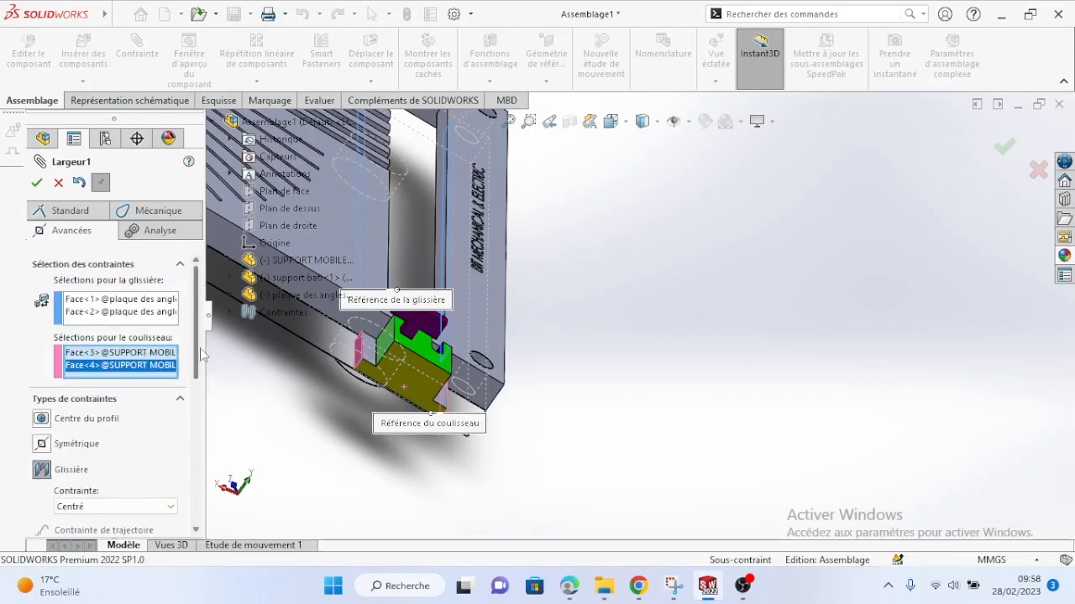
{"action": "left_click", "coordinate": [36, 183]}
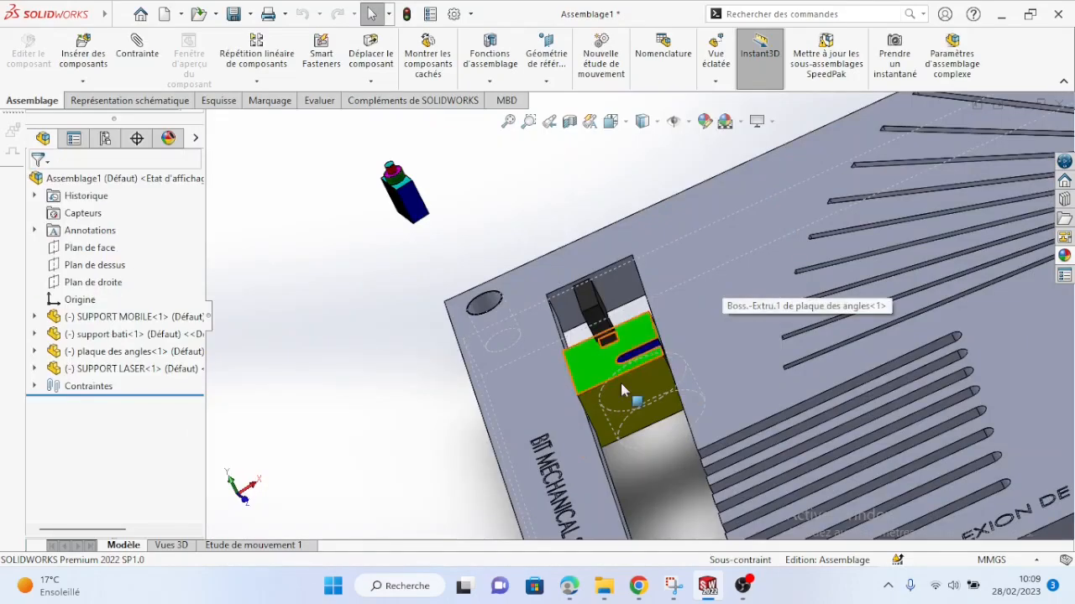
Examine the blue notch in SUPPORT MOBILE and the separate SUPPORT LASER component from several angles.
{"action": "middle_click_drag", "start_coordinate": [620, 382], "coordinate": [654, 397]}
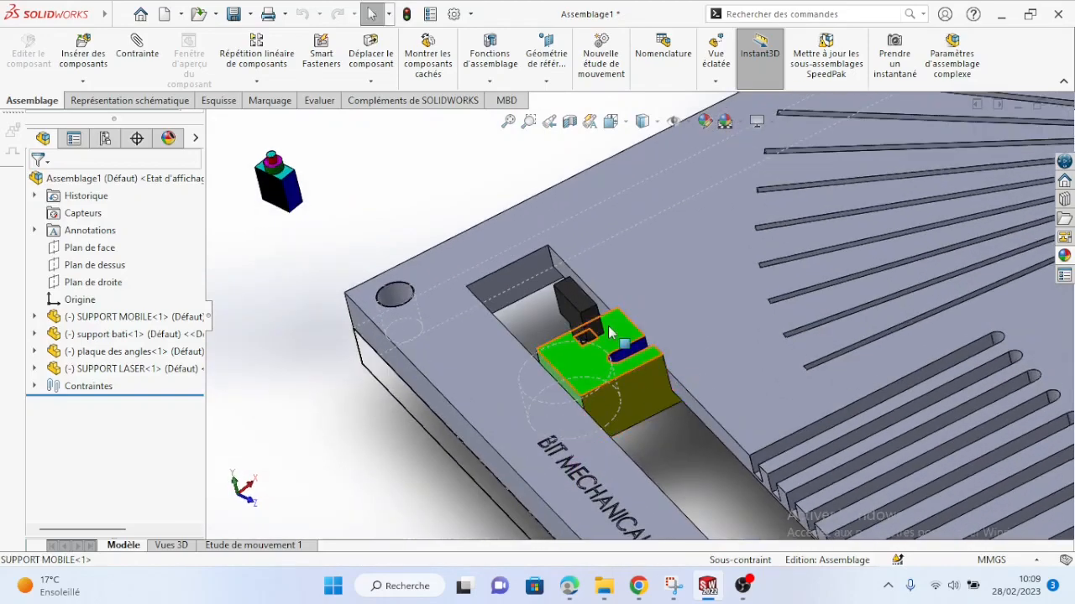
{"action": "scroll", "coordinate": [654, 396], "scroll_direction": "down", "scroll_amount": 3}
{"action": "scroll", "coordinate": [674, 386], "scroll_direction": "up", "scroll_amount": 3}
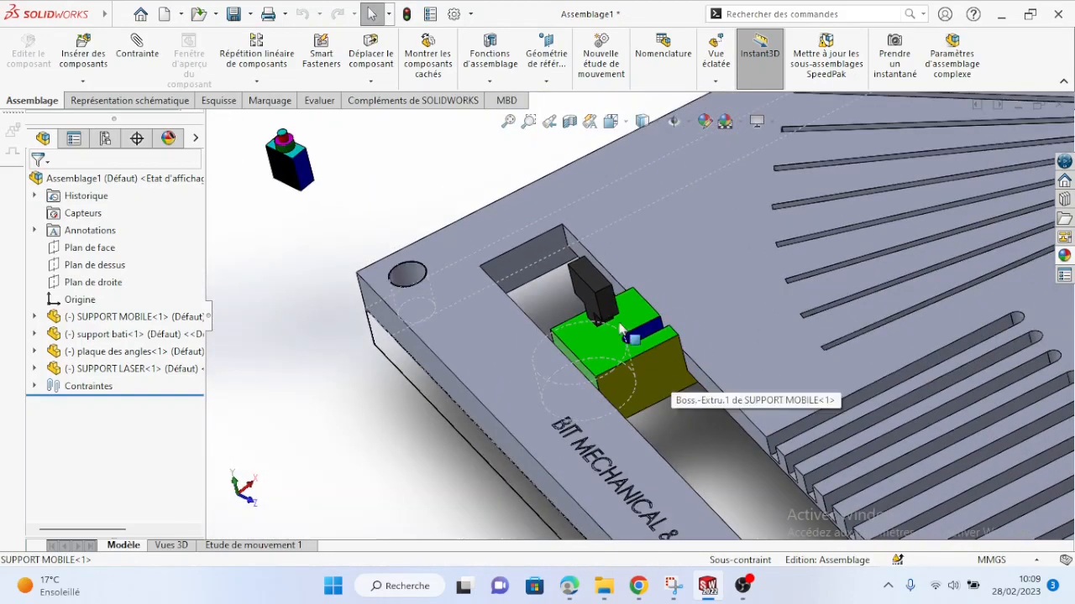
{"action": "middle_click_drag", "start_coordinate": [718, 366], "coordinate": [717, 260]}
{"action": "scroll", "coordinate": [718, 254], "scroll_direction": "up", "scroll_amount": 3}
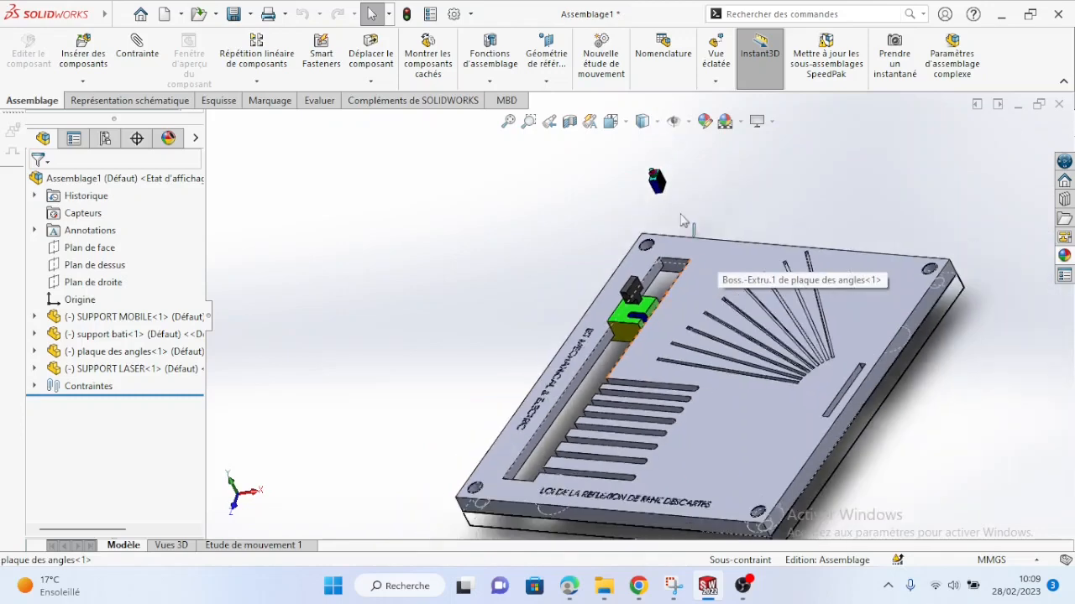
{"action": "scroll", "coordinate": [639, 256], "scroll_direction": "down", "scroll_amount": 4}
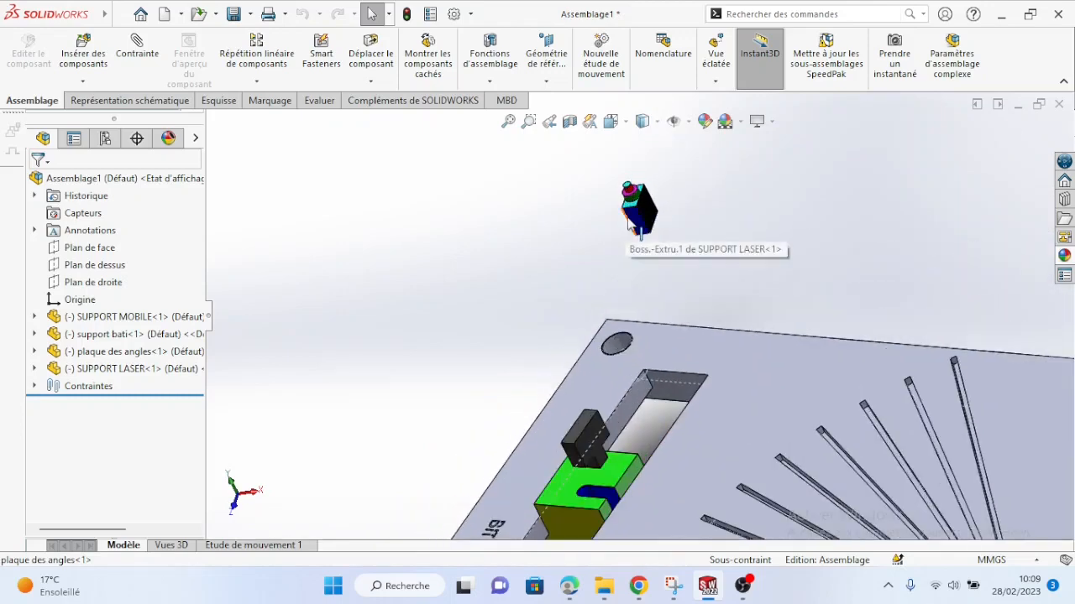
{"action": "middle_click_drag", "start_coordinate": [664, 225], "coordinate": [696, 447]}
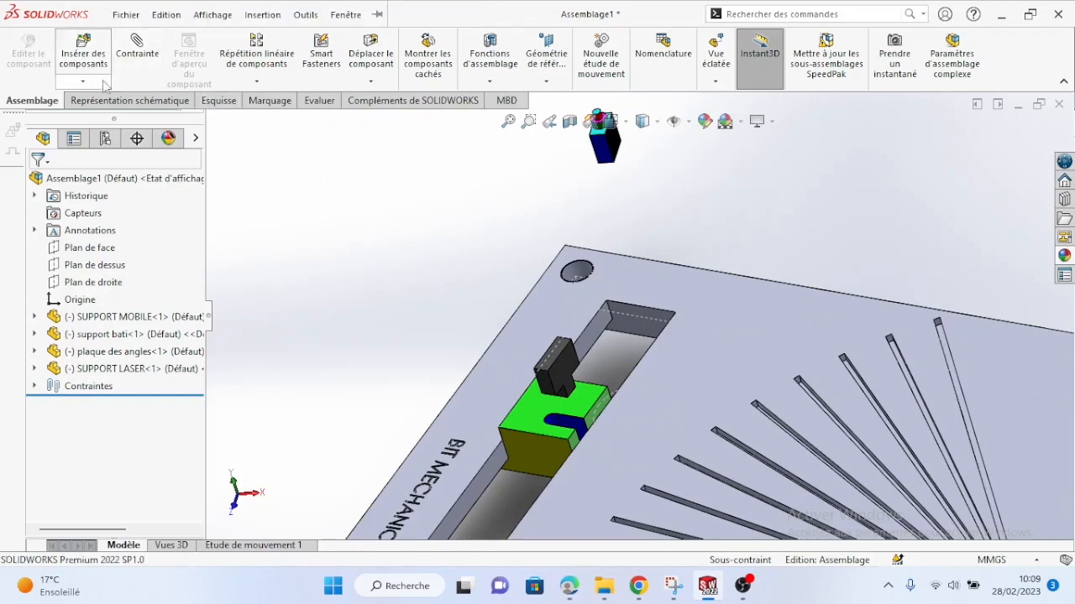
Start an advanced Glissière (width) mate and select the two opposite side walls of the blue SUPPORT MOBILE notch as the groove faces.
{"action": "left_click", "coordinate": [129, 71]}
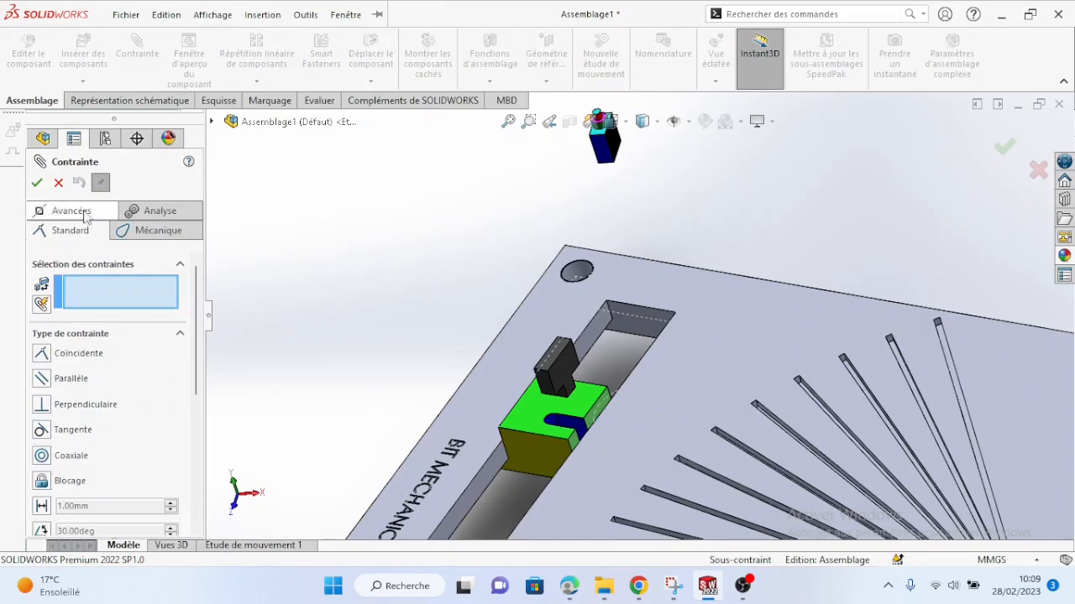
{"action": "left_click", "coordinate": [83, 214]}
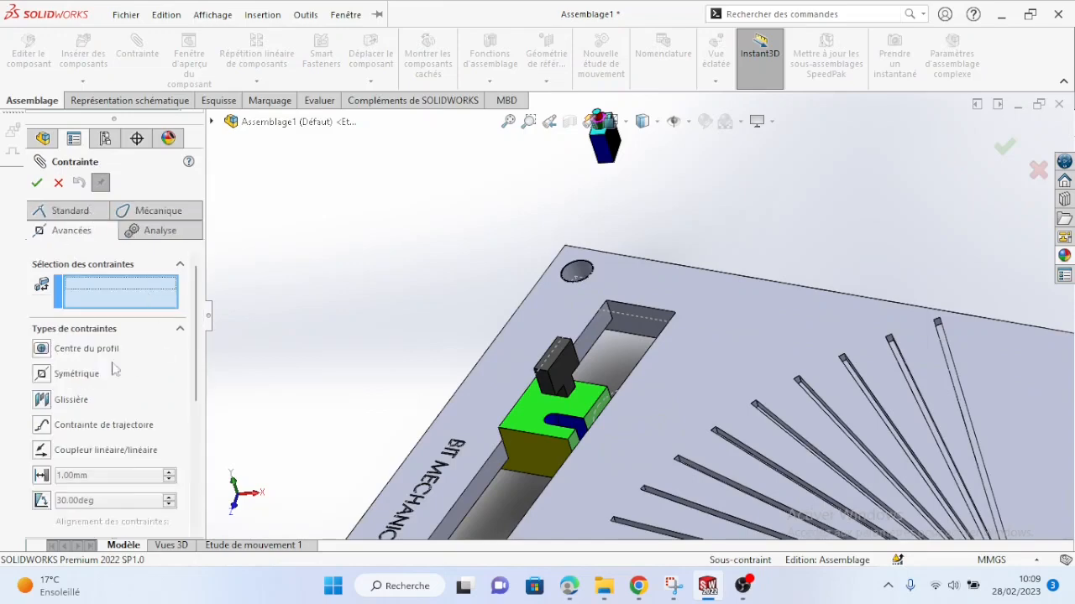
{"action": "left_click", "coordinate": [42, 400]}
{"action": "scroll", "coordinate": [559, 456], "scroll_direction": "up", "scroll_amount": 2}
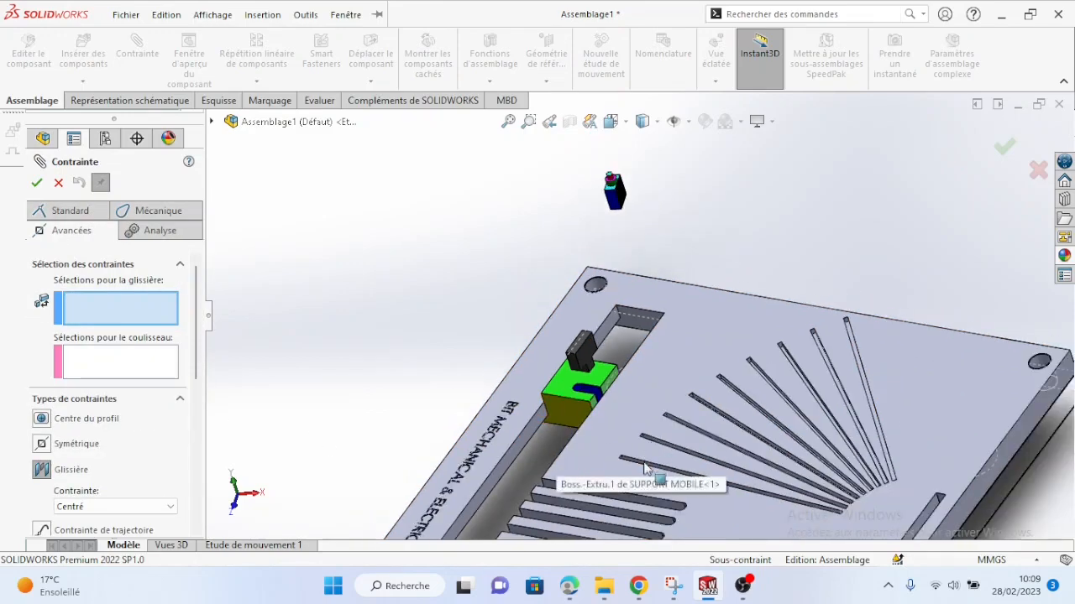
{"action": "scroll", "coordinate": [637, 396], "scroll_direction": "down", "scroll_amount": 3}
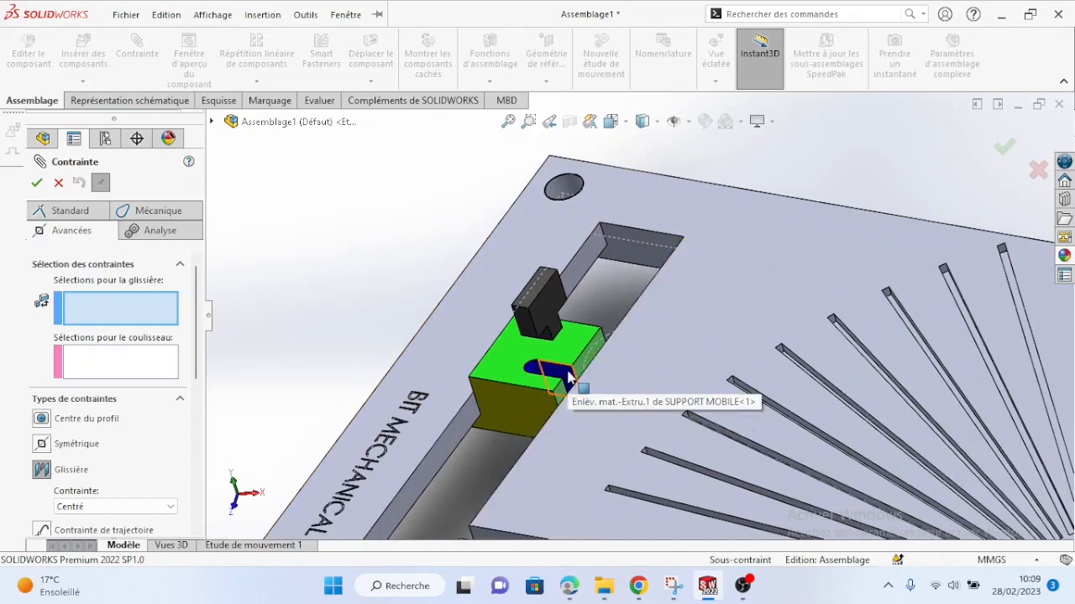
{"action": "left_click", "coordinate": [544, 425]}
{"action": "middle_click_drag", "start_coordinate": [543, 409], "coordinate": [540, 484]}
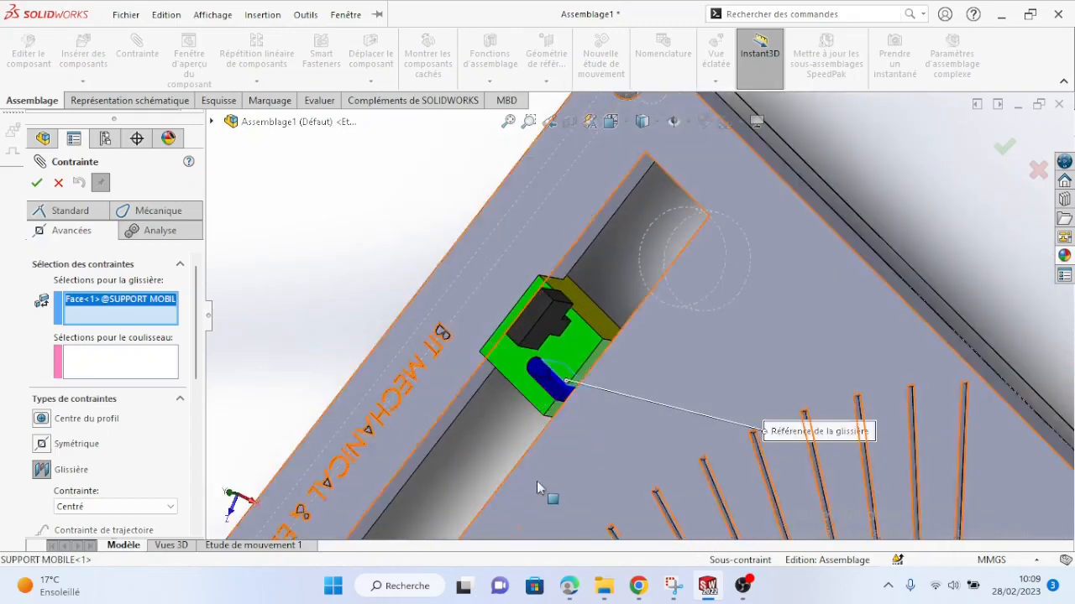
{"action": "left_click", "coordinate": [546, 388]}
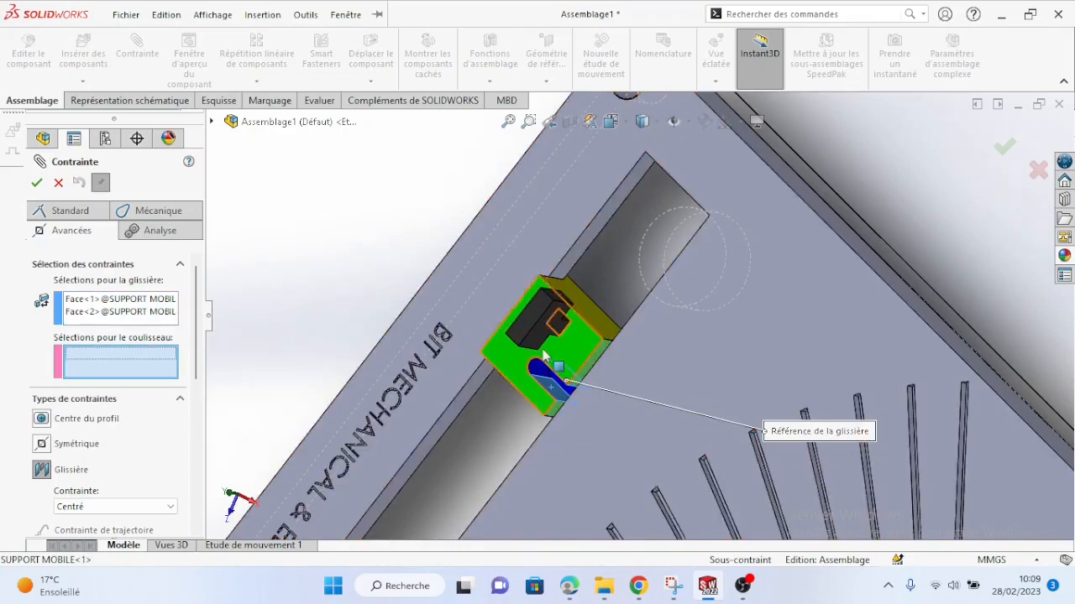
Select the two opposite side faces of the SUPPORT LASER body as the sliding faces, and accept the Centré width mate.
{"action": "scroll", "coordinate": [690, 169], "scroll_direction": "up", "scroll_amount": 4}
{"action": "mouse_move", "coordinate": [690, 169]}
{"action": "middle_mouse_down"}
{"action": "mouse_move", "coordinate": [708, 104]}
{"action": "mouse_move", "coordinate": [666, 156]}
{"action": "mouse_move", "coordinate": [687, 159]}
{"action": "middle_mouse_up"}
{"action": "scroll", "coordinate": [637, 226], "scroll_direction": "down", "scroll_amount": 3}
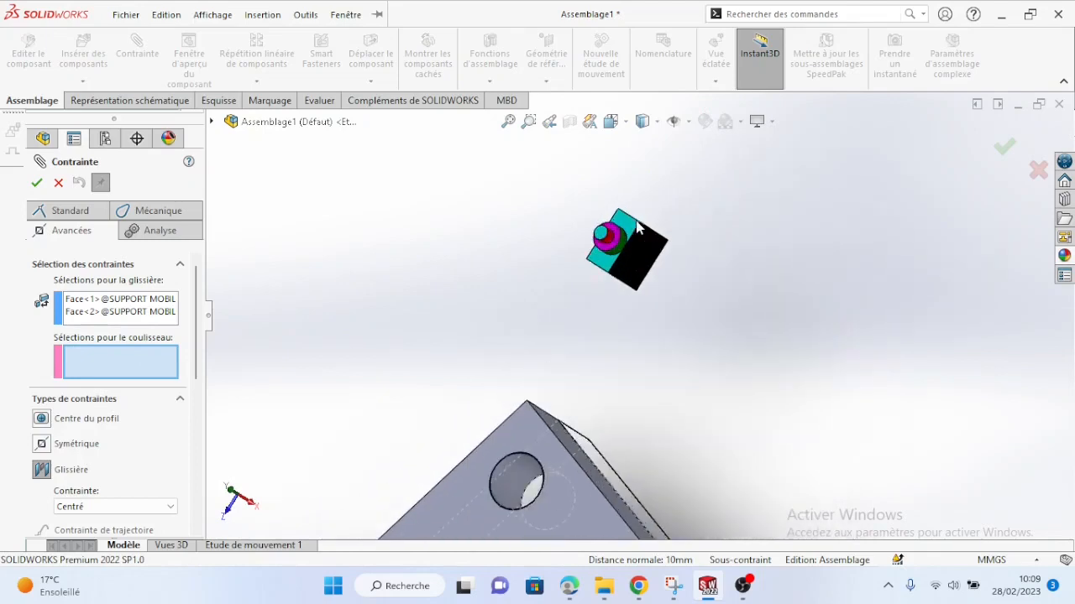
{"action": "left_click", "coordinate": [638, 267]}
{"action": "middle_click_drag", "start_coordinate": [571, 305], "coordinate": [546, 330]}
{"action": "left_click", "coordinate": [615, 408]}
{"action": "scroll", "coordinate": [610, 408], "scroll_direction": "up", "scroll_amount": 3}
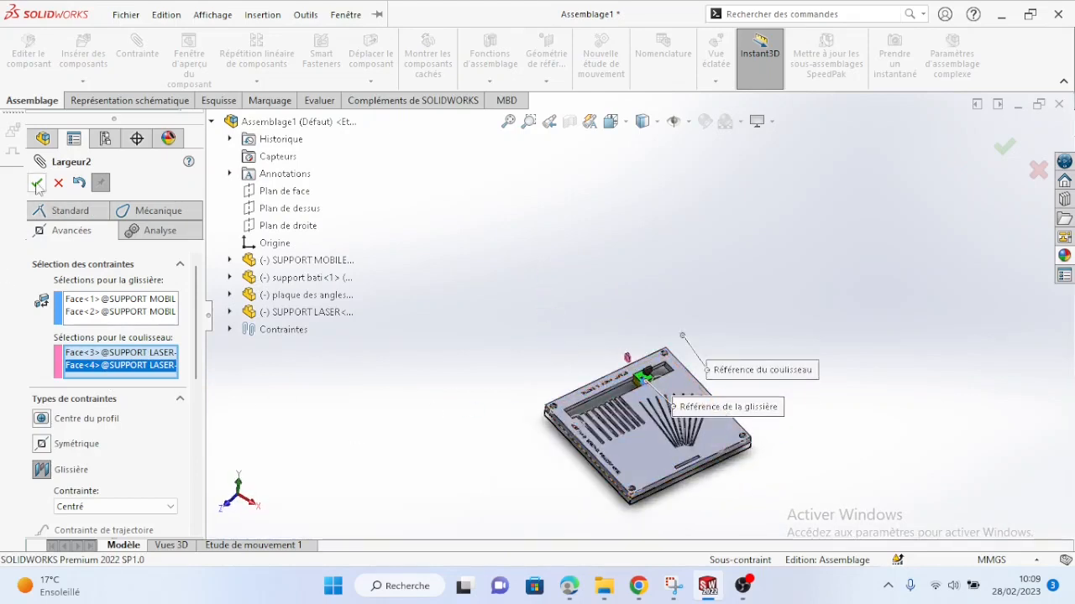
{"action": "key", "text": "Return"}
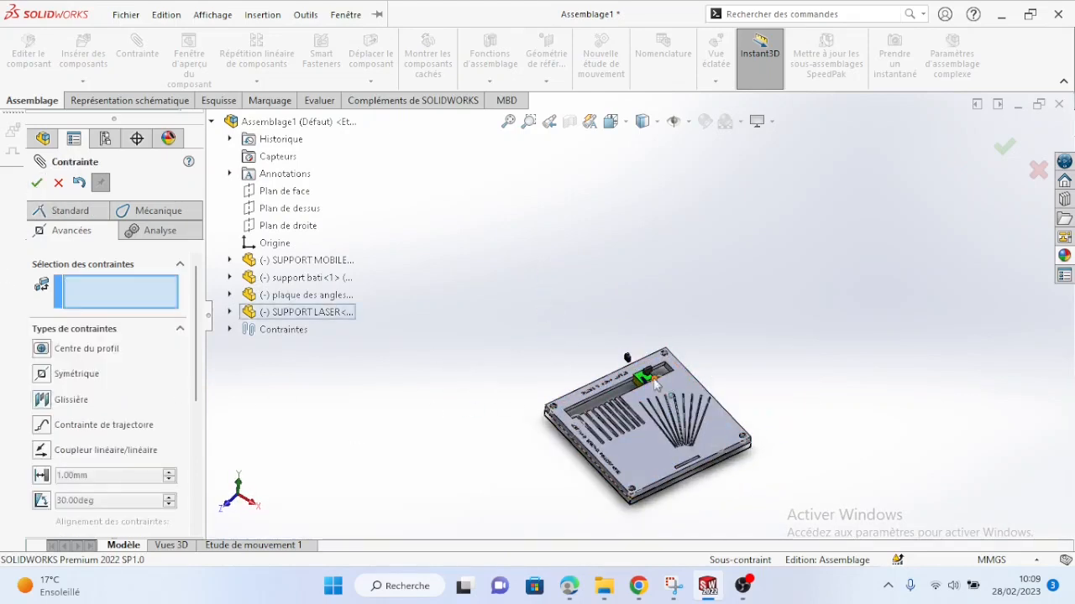
{"action": "scroll", "coordinate": [654, 383], "scroll_direction": "down", "scroll_amount": 8}
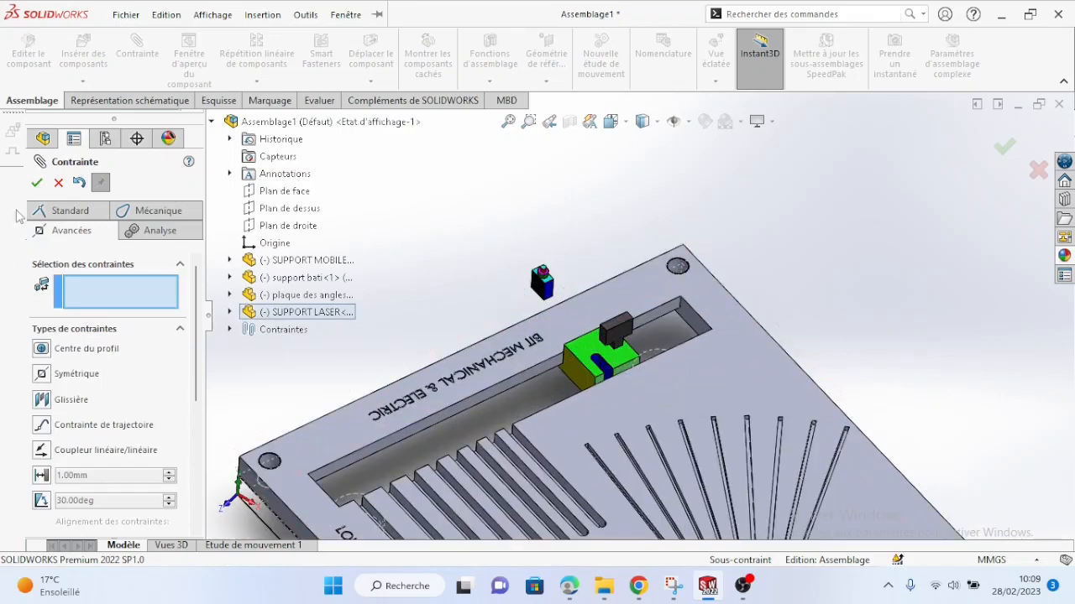
{"action": "left_click", "coordinate": [35, 183]}
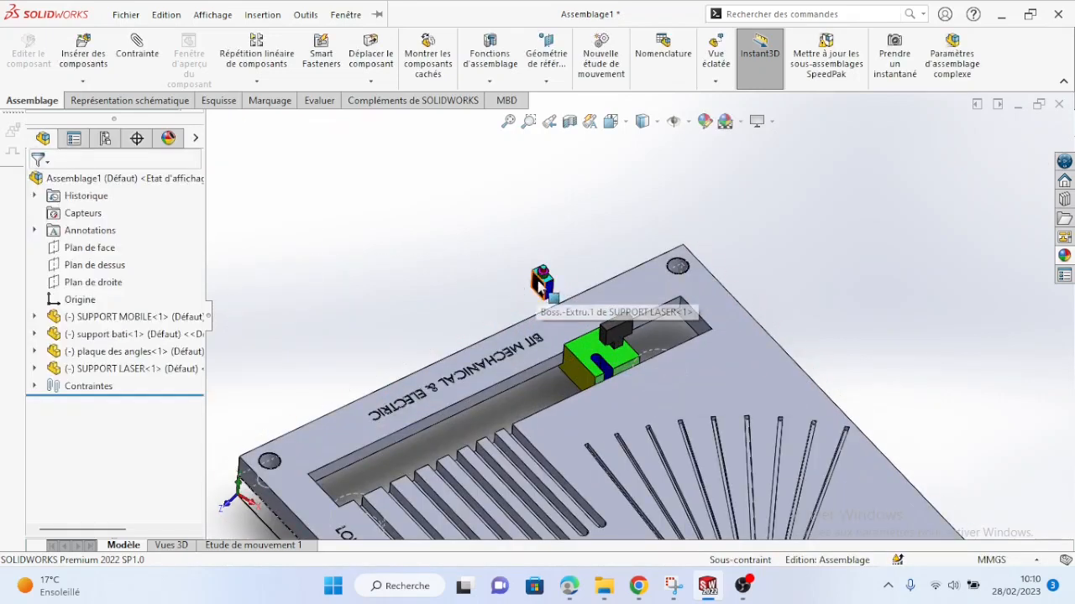
Move SUPPORT LASER away from the plate and slide SUPPORT MOBILE toward the near end of the slot.
{"action": "left_click", "coordinate": [584, 365]}
{"action": "left_click_drag", "start_coordinate": [584, 365], "coordinate": [625, 295]}
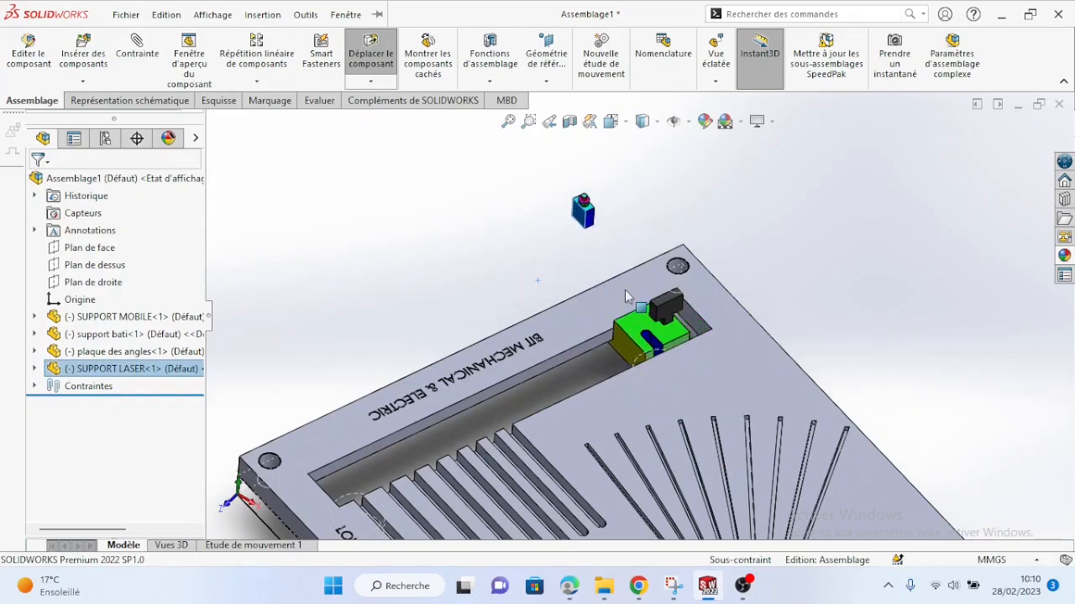
{"action": "middle_click_drag", "start_coordinate": [709, 328], "coordinate": [683, 271]}
{"action": "scroll", "coordinate": [686, 250], "scroll_direction": "down", "scroll_amount": 5}
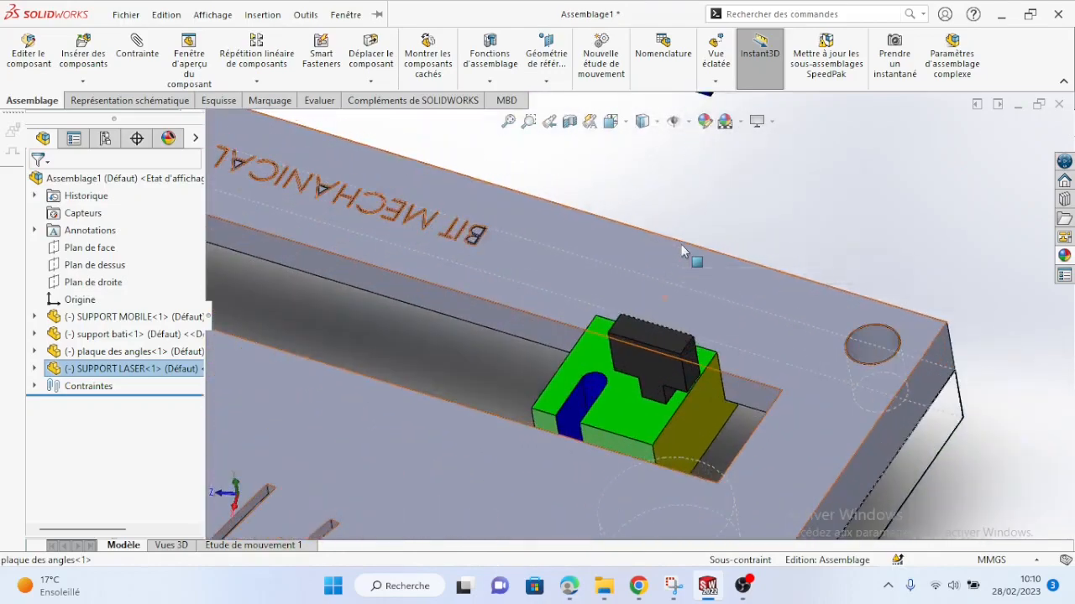
{"action": "scroll", "coordinate": [689, 240], "scroll_direction": "up", "scroll_amount": 1}
{"action": "scroll", "coordinate": [688, 240], "scroll_direction": "up", "scroll_amount": 3}
{"action": "middle_click_drag", "start_coordinate": [690, 213], "coordinate": [650, 205]}
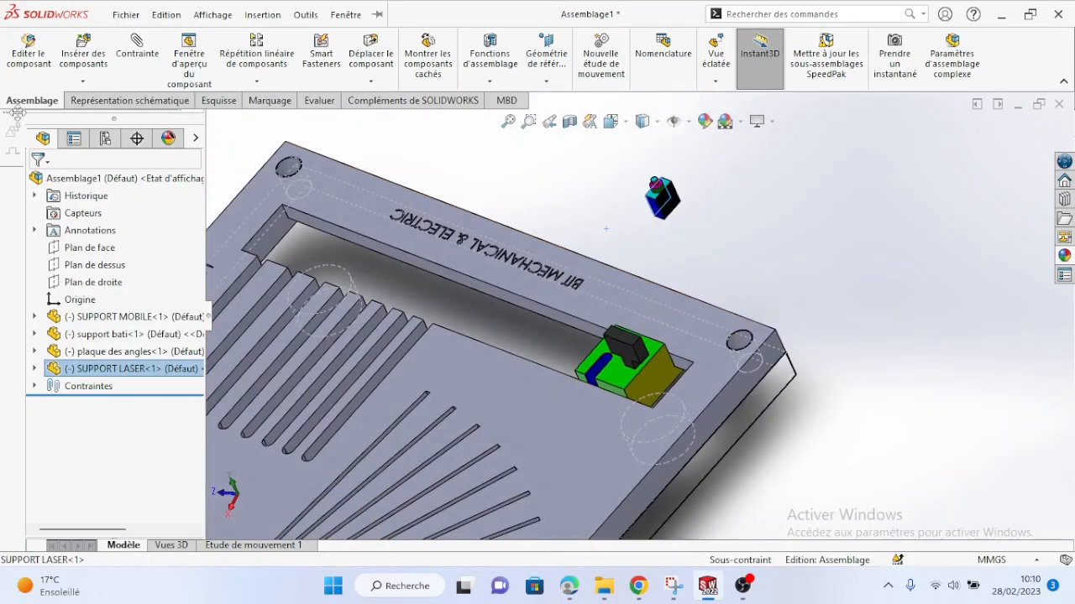
Start a standard coincident mate, clear the preselected face, and select the SUPPORT LASER end face opposite its cylindrical tip.
{"action": "left_click", "coordinate": [148, 79]}
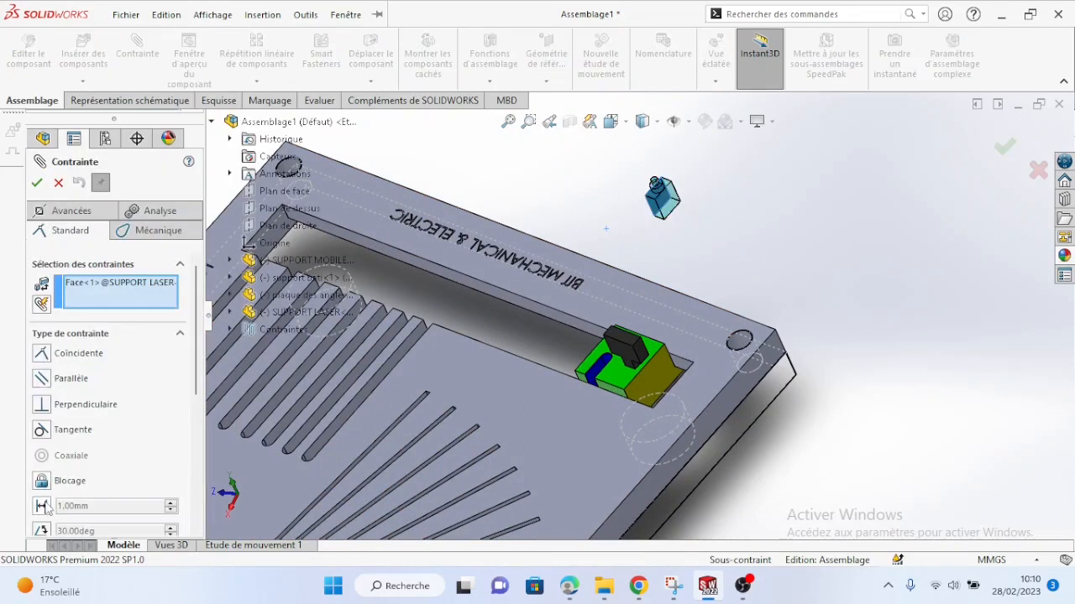
{"action": "left_click", "coordinate": [87, 213]}
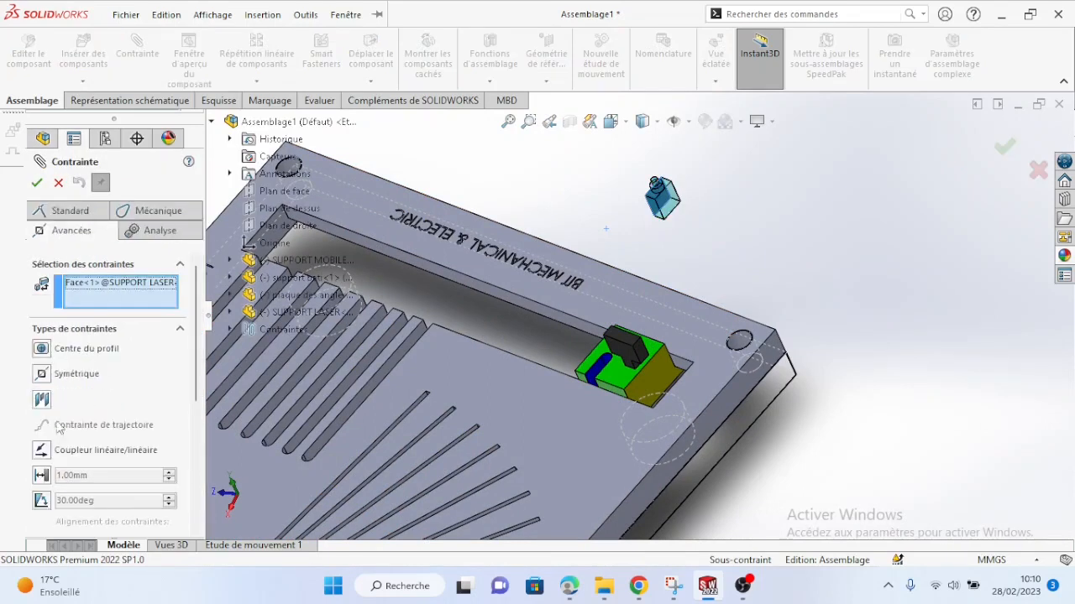
{"action": "left_click", "coordinate": [89, 214]}
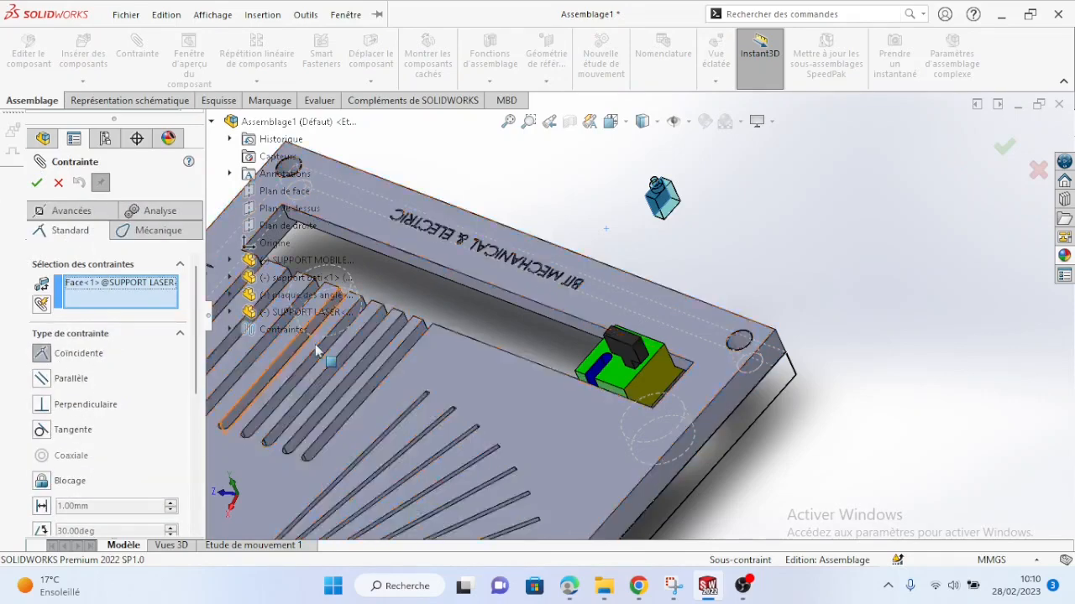
{"action": "middle_click_drag", "start_coordinate": [647, 202], "coordinate": [587, 241]}
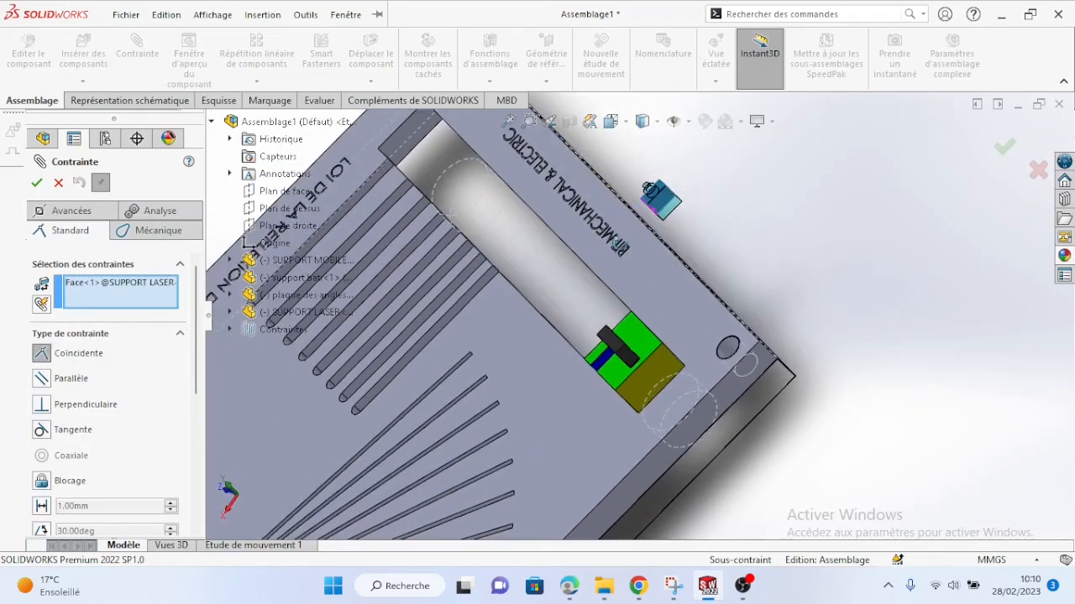
{"action": "right_click", "coordinate": [96, 287]}
{"action": "left_click", "coordinate": [155, 290]}
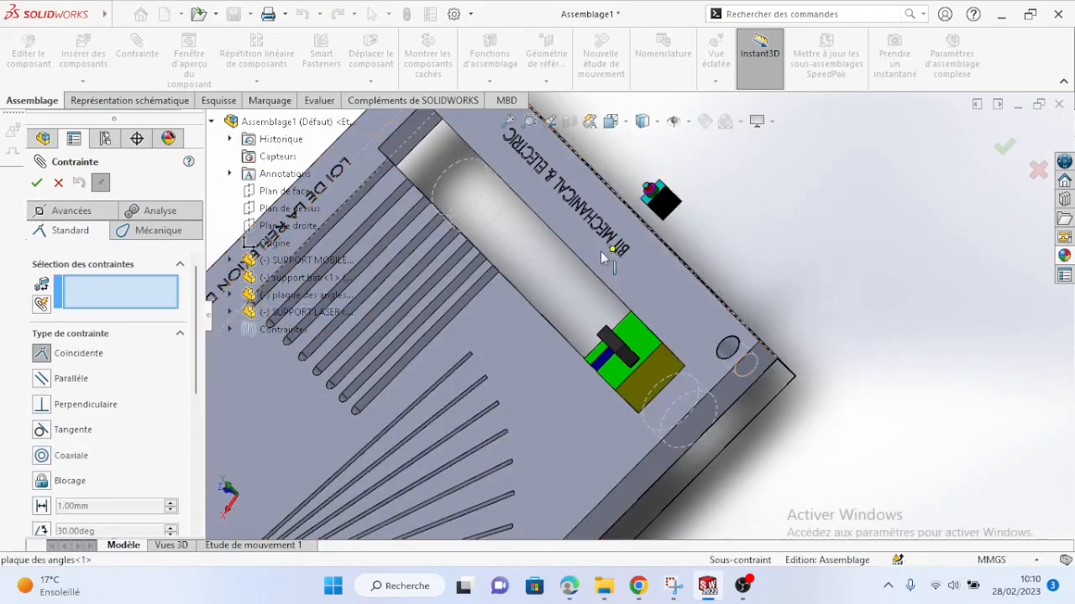
{"action": "middle_click_drag", "start_coordinate": [588, 306], "coordinate": [478, 282]}
{"action": "scroll", "coordinate": [482, 273], "scroll_direction": "down", "scroll_amount": 5}
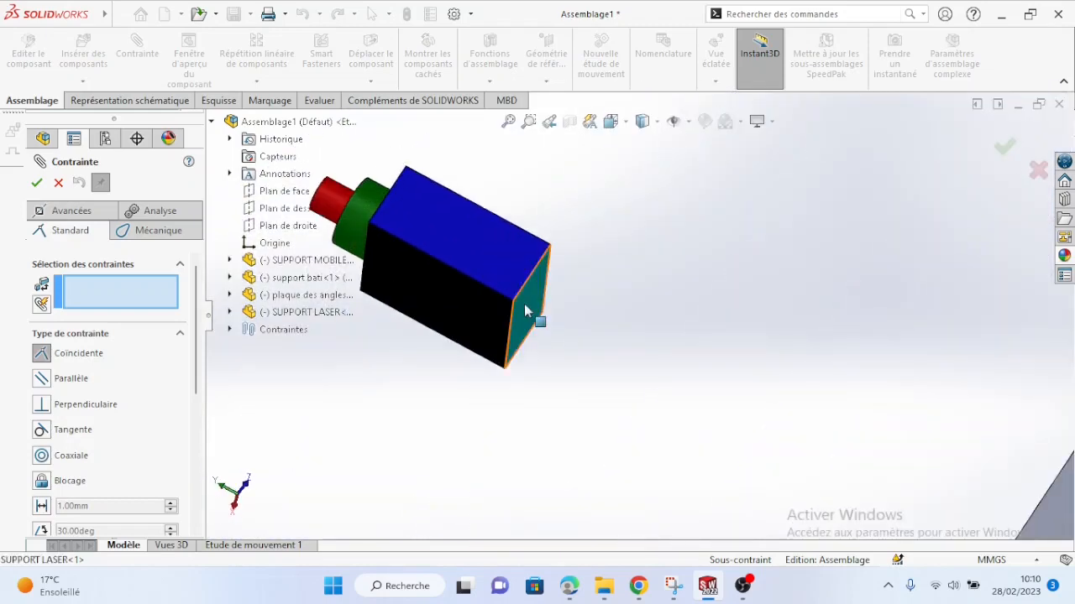
{"action": "left_click", "coordinate": [538, 323]}
Select the floor face of the blue SUPPORT MOBILE notch as the second face, and accept the coincident mate.
{"action": "middle_click_drag", "start_coordinate": [549, 440], "coordinate": [724, 345]}
{"action": "scroll", "coordinate": [631, 418], "scroll_direction": "up", "scroll_amount": 6}
{"action": "scroll", "coordinate": [840, 370], "scroll_direction": "down", "scroll_amount": 6}
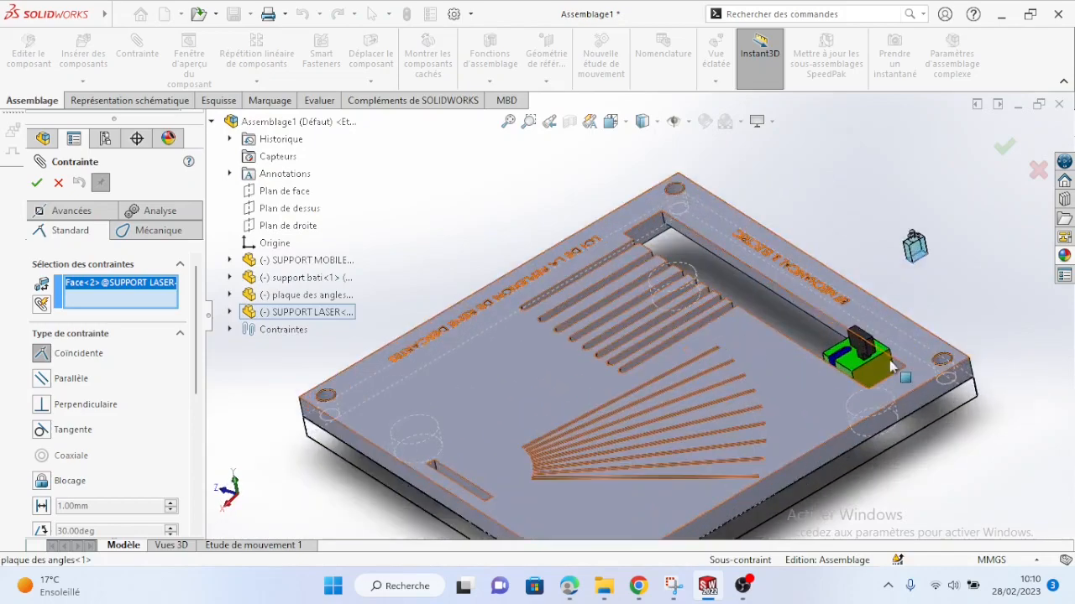
{"action": "middle_click_drag", "start_coordinate": [827, 374], "coordinate": [728, 352]}
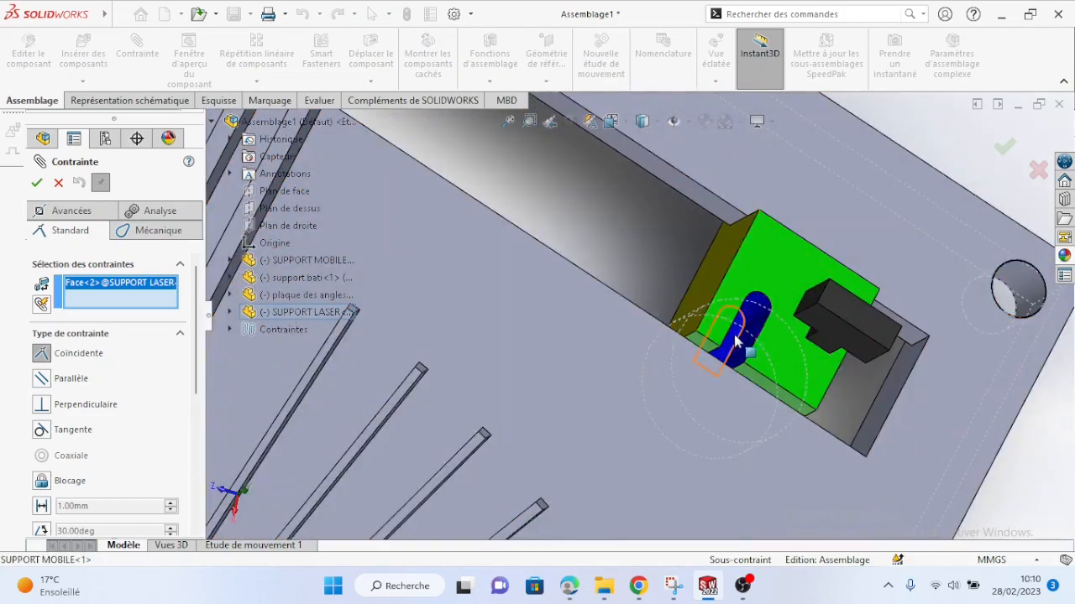
{"action": "left_click", "coordinate": [902, 441]}
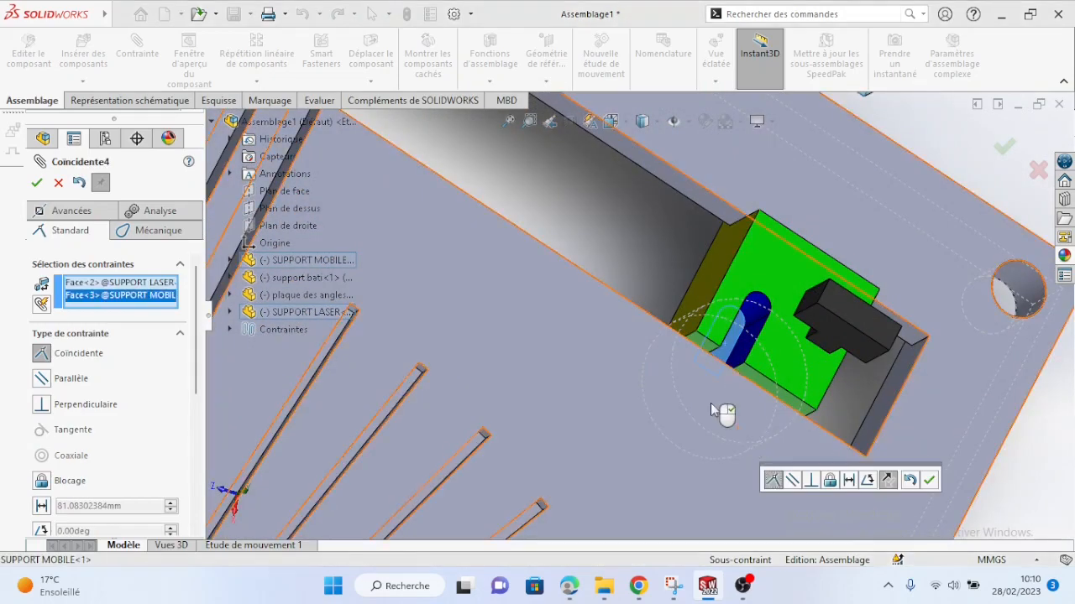
{"action": "left_click", "coordinate": [36, 183]}
{"action": "scroll", "coordinate": [709, 400], "scroll_direction": "up", "scroll_amount": 5}
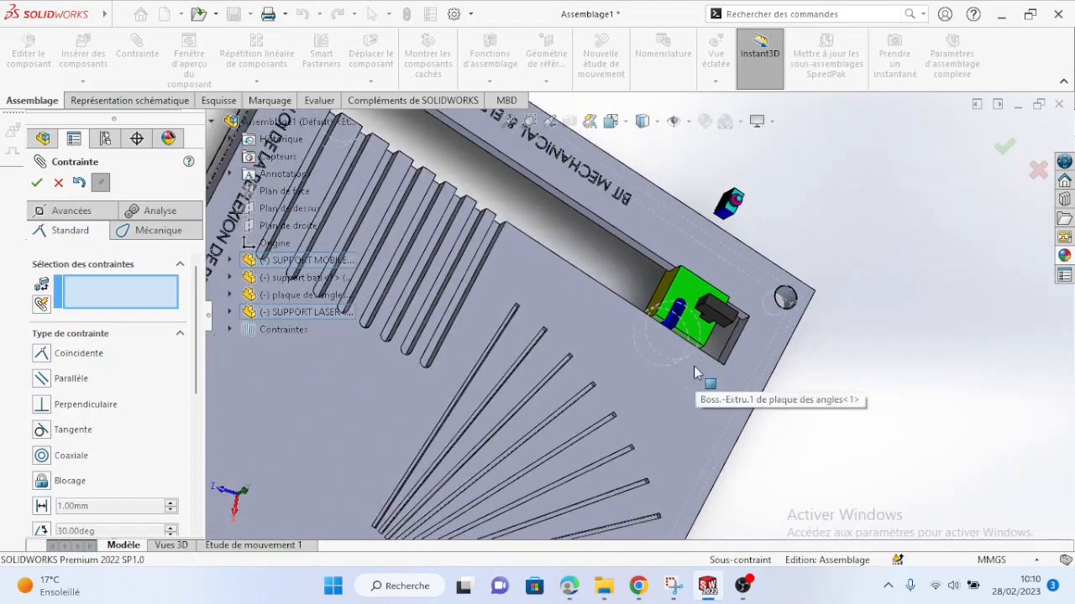
{"action": "left_click", "coordinate": [37, 183]}
Slide SUPPORT LASER into the blue notch of SUPPORT MOBILE with its cylindrical tip facing up.
{"action": "left_click_drag", "start_coordinate": [717, 243], "coordinate": [649, 370]}
{"action": "middle_click_drag", "start_coordinate": [742, 330], "coordinate": [864, 352]}
{"action": "middle_click_drag", "start_coordinate": [684, 336], "coordinate": [694, 408]}
{"action": "scroll", "coordinate": [698, 336], "scroll_direction": "down", "scroll_amount": 7}
{"action": "middle_click_drag", "start_coordinate": [602, 336], "coordinate": [560, 443]}
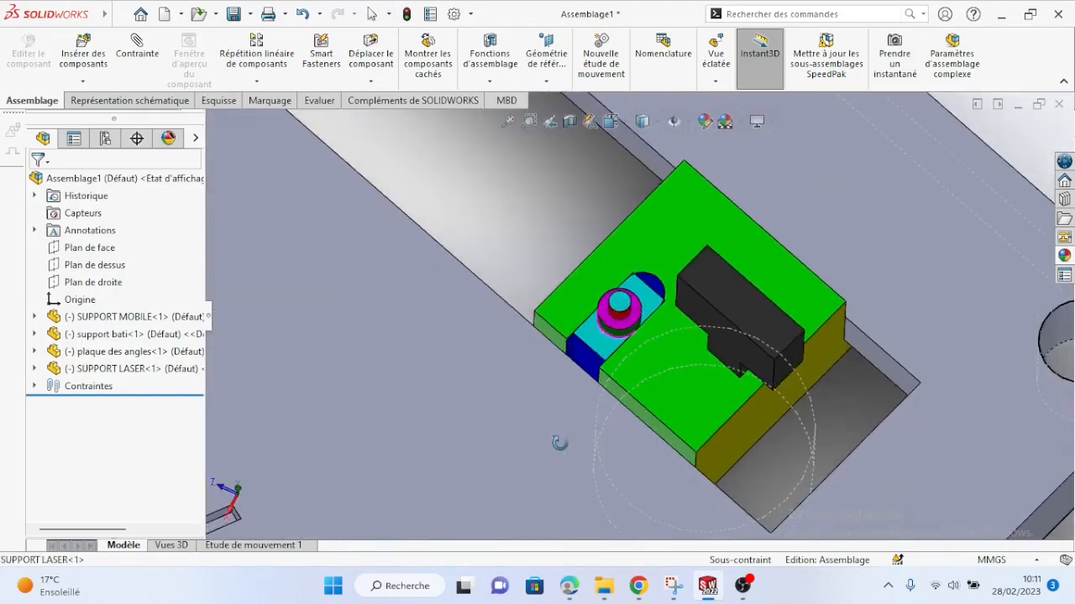
{"action": "left_click_drag", "start_coordinate": [613, 321], "coordinate": [643, 290]}
Slide SUPPORT MOBILE along the plaque des angles slot to beside the row of parallel grooves.
{"action": "scroll", "coordinate": [904, 370], "scroll_direction": "up", "scroll_amount": 3}
{"action": "scroll", "coordinate": [620, 344], "scroll_direction": "up", "scroll_amount": 3}
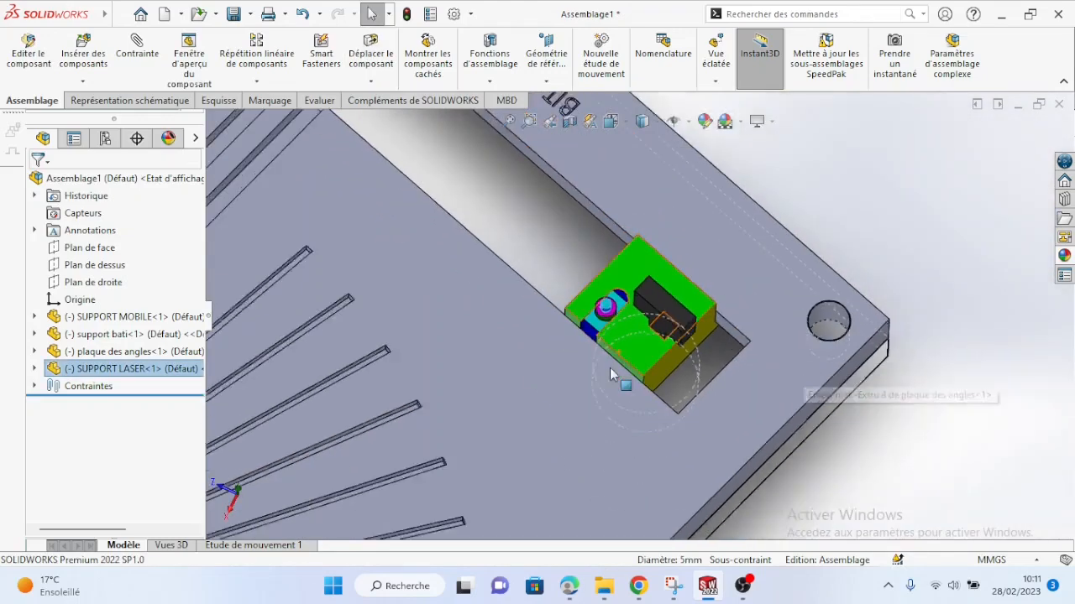
{"action": "scroll", "coordinate": [620, 345], "scroll_direction": "up", "scroll_amount": 5}
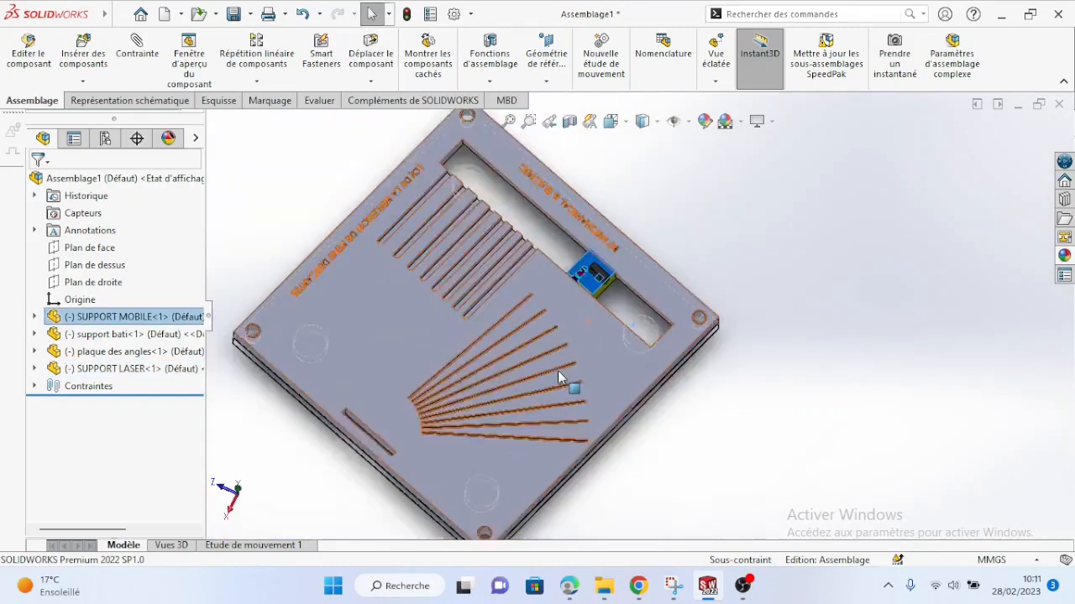
{"action": "left_click", "coordinate": [599, 286]}
{"action": "left_click_drag", "start_coordinate": [600, 286], "coordinate": [567, 254]}
{"action": "scroll", "coordinate": [508, 270], "scroll_direction": "down", "scroll_amount": 5}
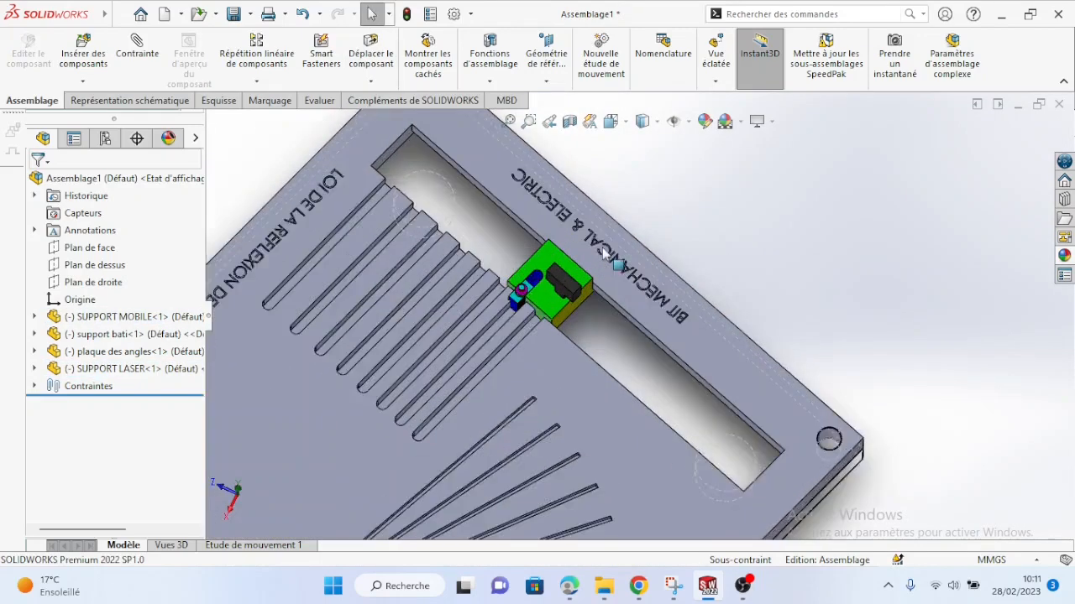
Reposition SUPPORT LASER along the SUPPORT MOBILE notch, and clear the selection.
{"action": "left_click", "coordinate": [554, 304]}
{"action": "left_click_drag", "start_coordinate": [552, 301], "coordinate": [501, 325]}
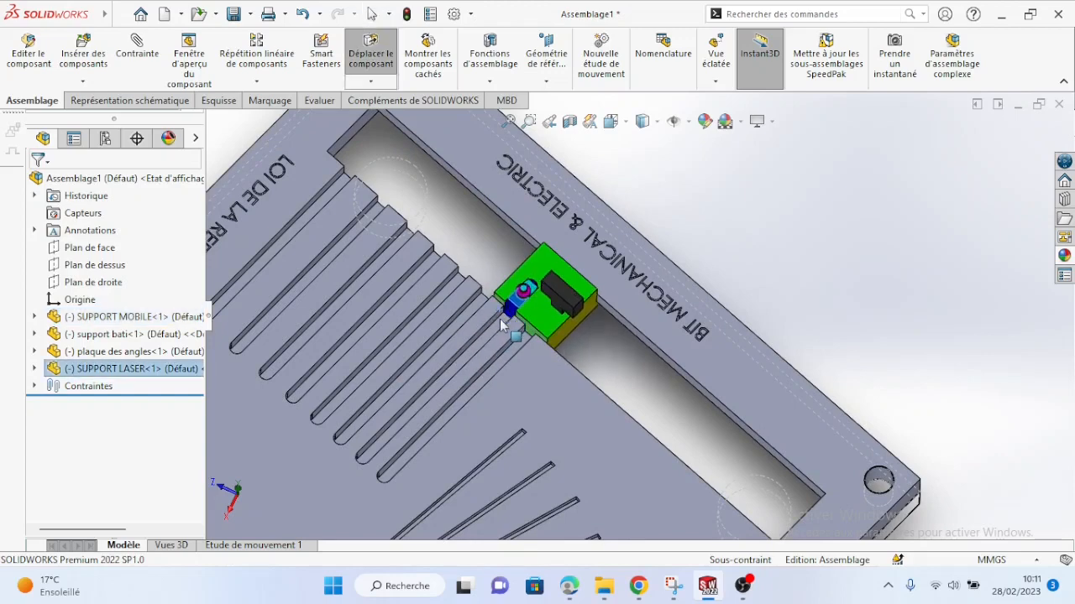
{"action": "left_click", "coordinate": [884, 277]}
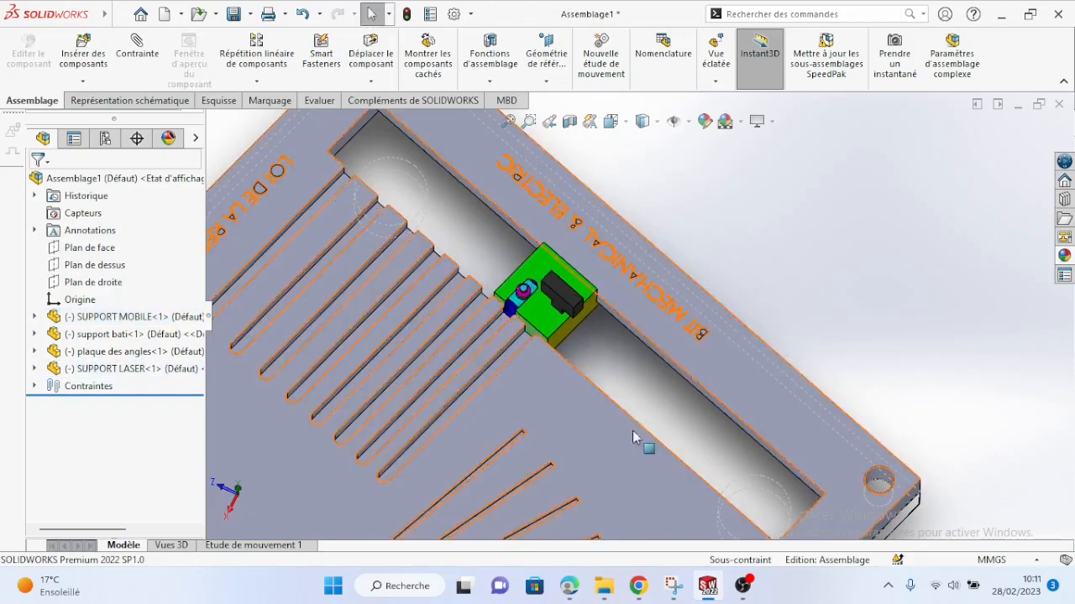
Insert the Laser part into the assembly, placing it in the free space beside the BIT MECHANICAL & ELECTRIC edge of the plate.
{"action": "left_click", "coordinate": [82, 81]}
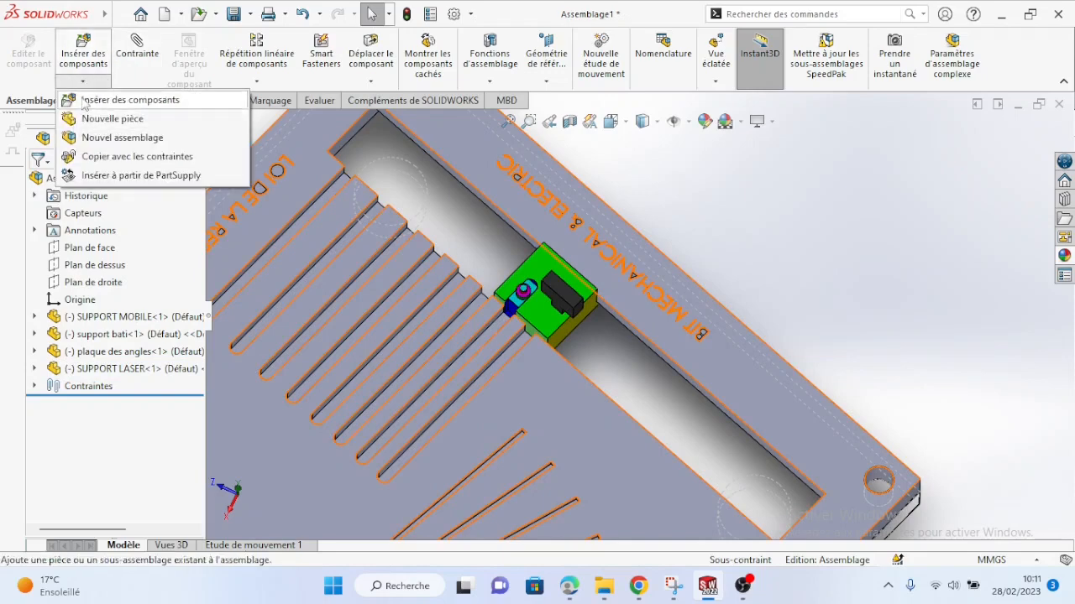
{"action": "left_click", "coordinate": [84, 99]}
{"action": "left_click", "coordinate": [62, 378]}
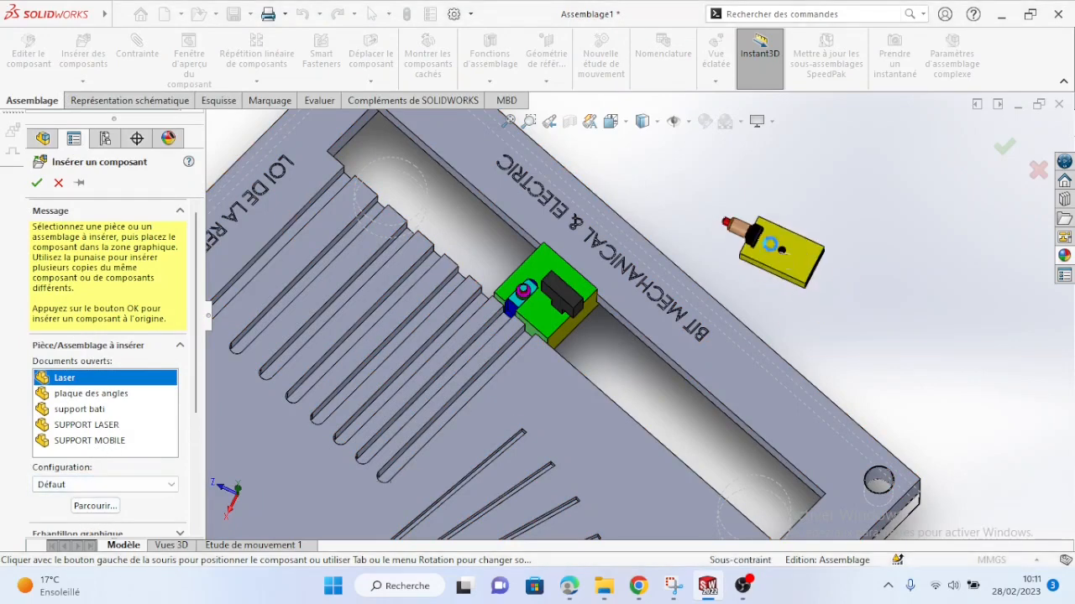
{"action": "left_click", "coordinate": [768, 243]}
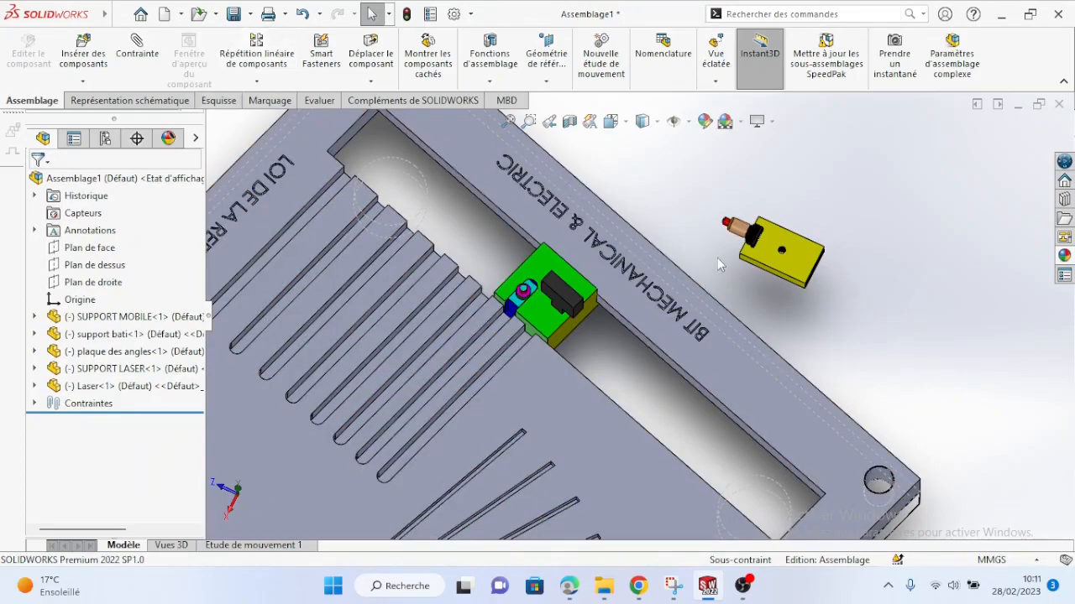
Add a concentric mate between the cylindrical tip of SUPPORT LASER and the round hole in the yellow Laser plate.
{"action": "middle_click_drag", "start_coordinate": [717, 257], "coordinate": [687, 243]}
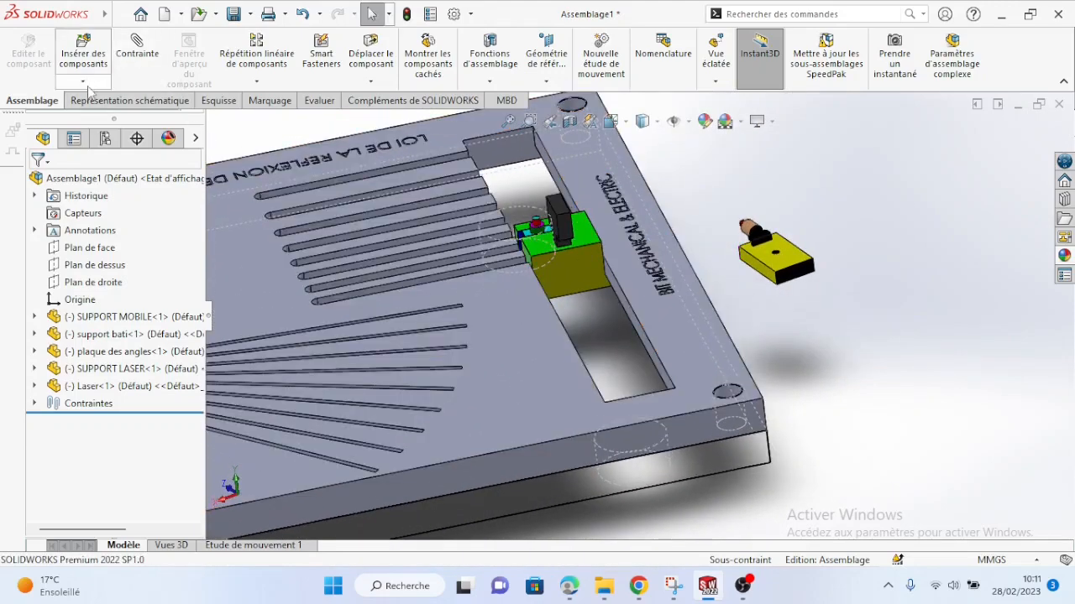
{"action": "left_click", "coordinate": [137, 58]}
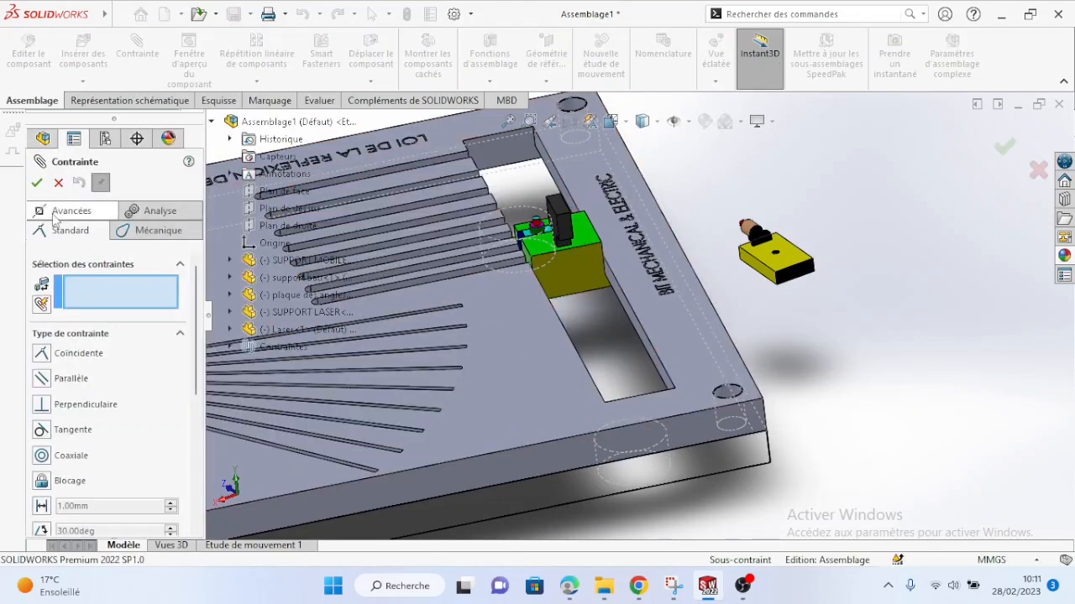
{"action": "left_click", "coordinate": [55, 213]}
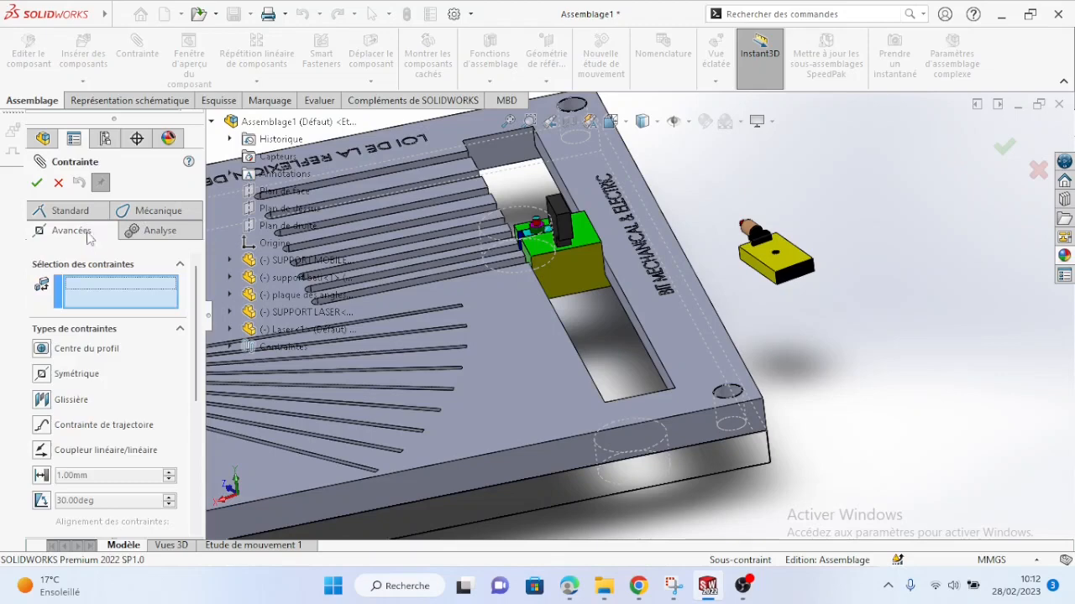
{"action": "left_click", "coordinate": [80, 213]}
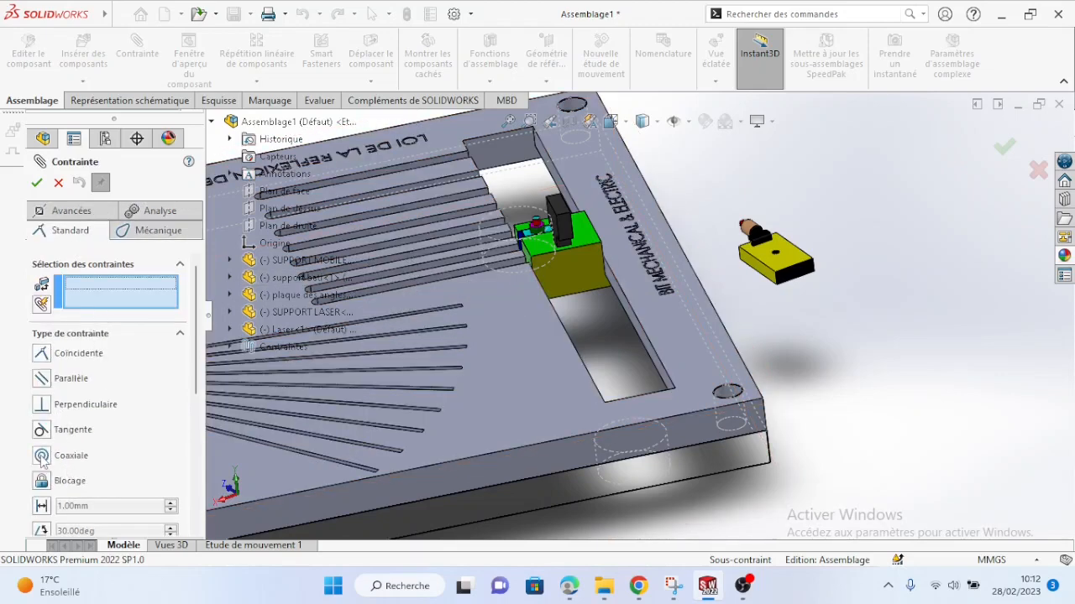
{"action": "scroll", "coordinate": [539, 231], "scroll_direction": "up", "scroll_amount": 1}
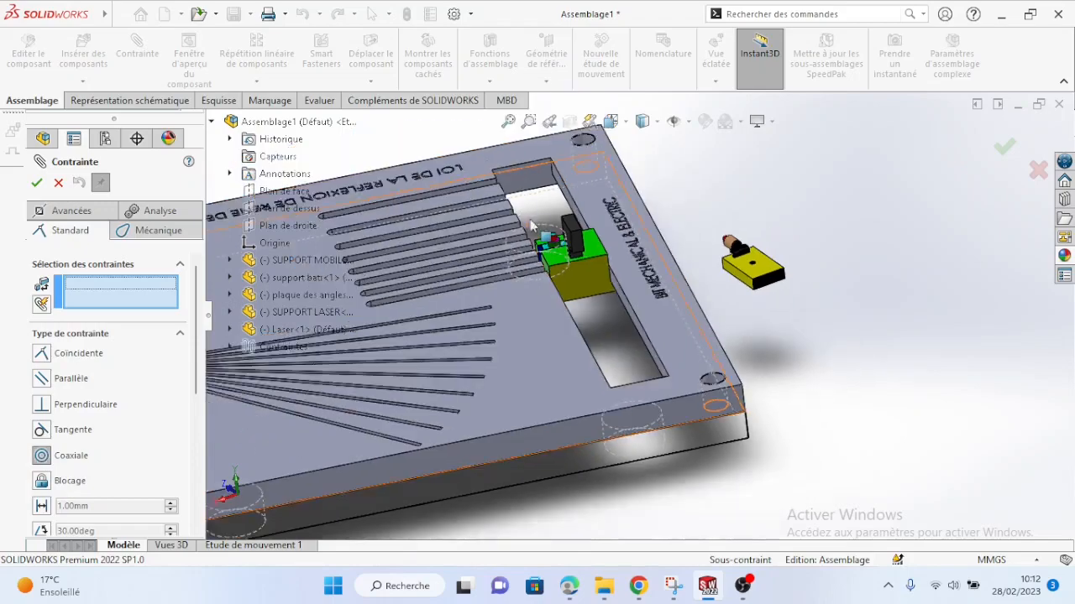
{"action": "scroll", "coordinate": [539, 227], "scroll_direction": "down", "scroll_amount": 8}
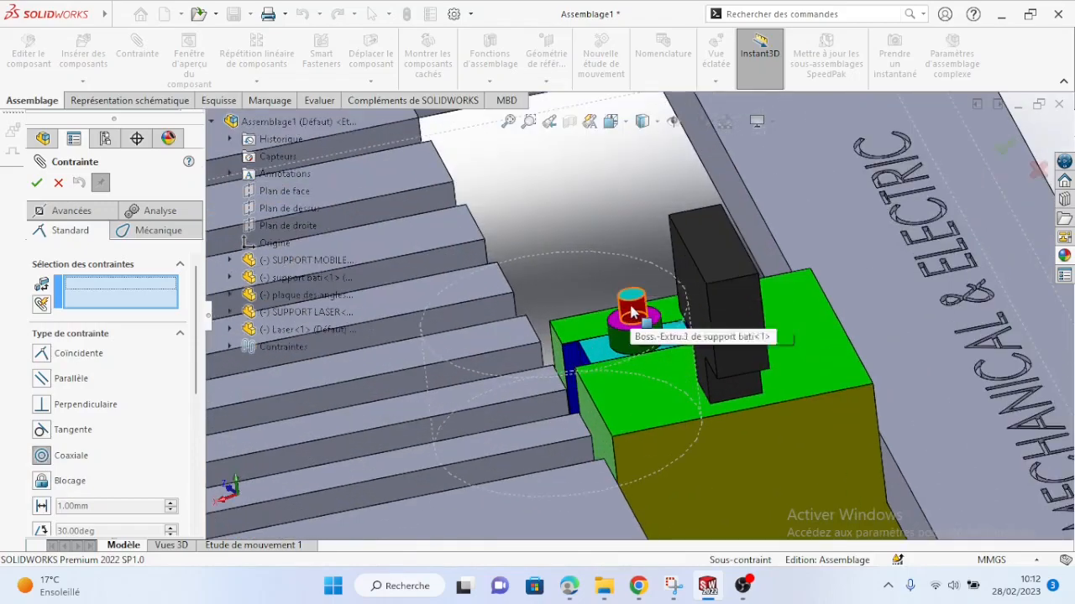
{"action": "left_click", "coordinate": [631, 315]}
{"action": "scroll", "coordinate": [859, 379], "scroll_direction": "up", "scroll_amount": 5}
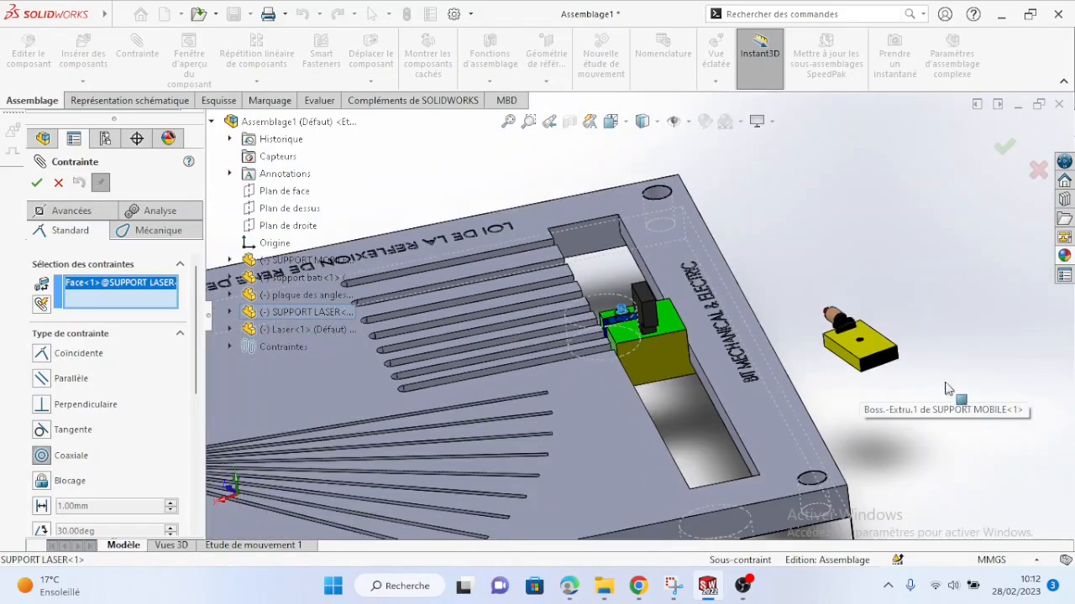
{"action": "scroll", "coordinate": [911, 370], "scroll_direction": "down", "scroll_amount": 2}
{"action": "scroll", "coordinate": [873, 359], "scroll_direction": "down", "scroll_amount": 4}
{"action": "middle_click_drag", "start_coordinate": [858, 352], "coordinate": [806, 411]}
{"action": "left_click", "coordinate": [656, 332]}
{"action": "scroll", "coordinate": [608, 356], "scroll_direction": "up", "scroll_amount": 4}
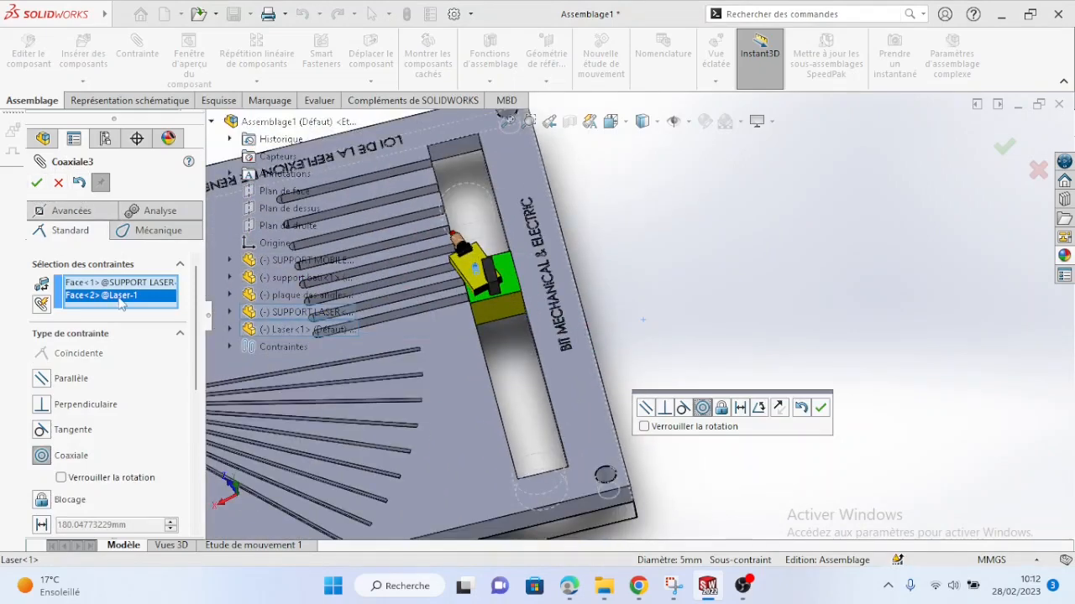
{"action": "left_click", "coordinate": [33, 186]}
Add a coincident mate between the end face of the SUPPORT LASER tip and the upper face of the Laser plate, and finish mating.
{"action": "middle_click_drag", "start_coordinate": [503, 298], "coordinate": [524, 261]}
{"action": "scroll", "coordinate": [517, 277], "scroll_direction": "down", "scroll_amount": 5}
{"action": "scroll", "coordinate": [434, 369], "scroll_direction": "down", "scroll_amount": 4}
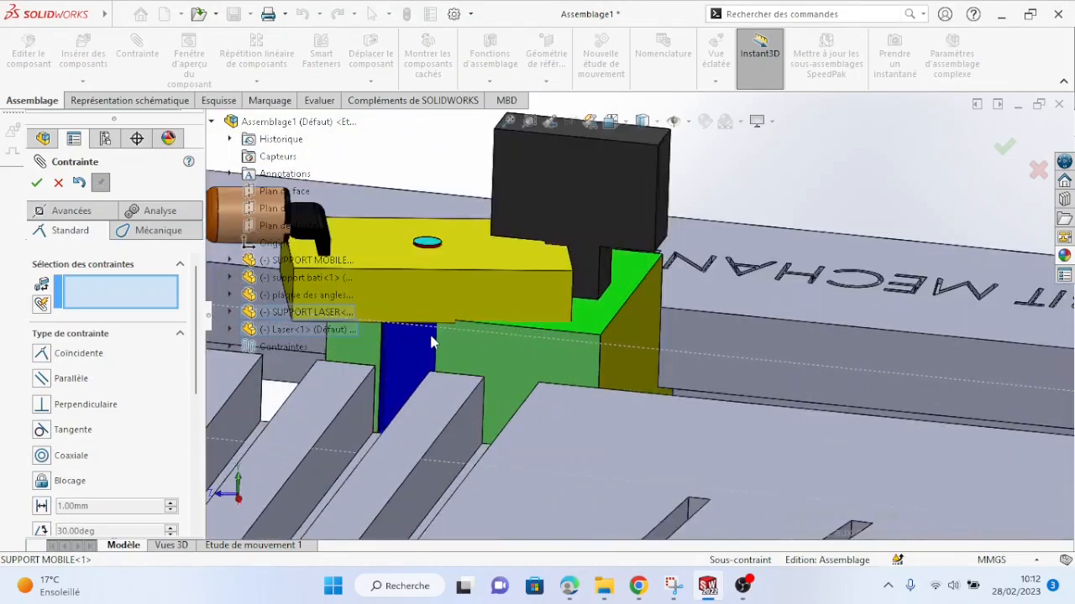
{"action": "mouse_move", "coordinate": [430, 313]}
{"action": "middle_mouse_down"}
{"action": "mouse_move", "coordinate": [433, 283]}
{"action": "mouse_move", "coordinate": [434, 321]}
{"action": "middle_mouse_up"}
{"action": "scroll", "coordinate": [472, 340], "scroll_direction": "up", "scroll_amount": 5}
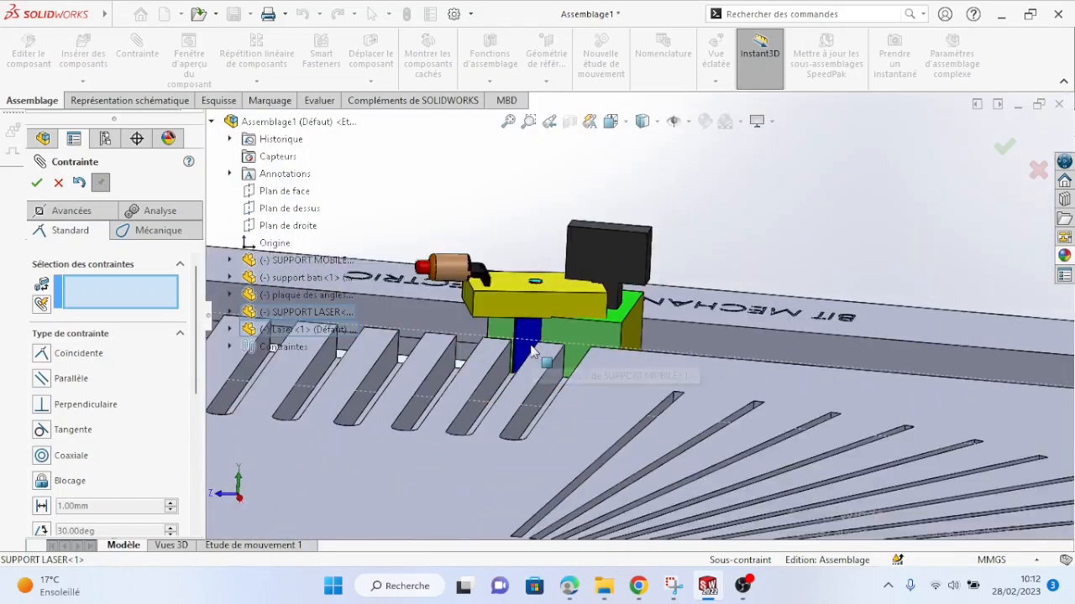
{"action": "scroll", "coordinate": [537, 358], "scroll_direction": "down", "scroll_amount": 4}
{"action": "middle_click_drag", "start_coordinate": [604, 315], "coordinate": [515, 353]}
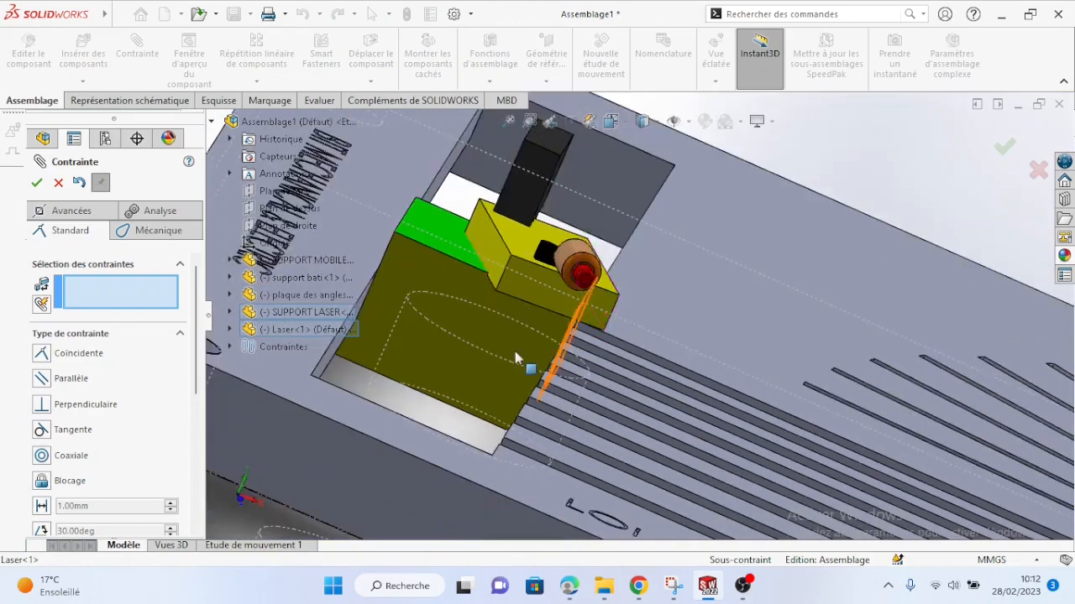
{"action": "scroll", "coordinate": [557, 292], "scroll_direction": "down", "scroll_amount": 6}
{"action": "middle_click_drag", "start_coordinate": [590, 285], "coordinate": [528, 218]}
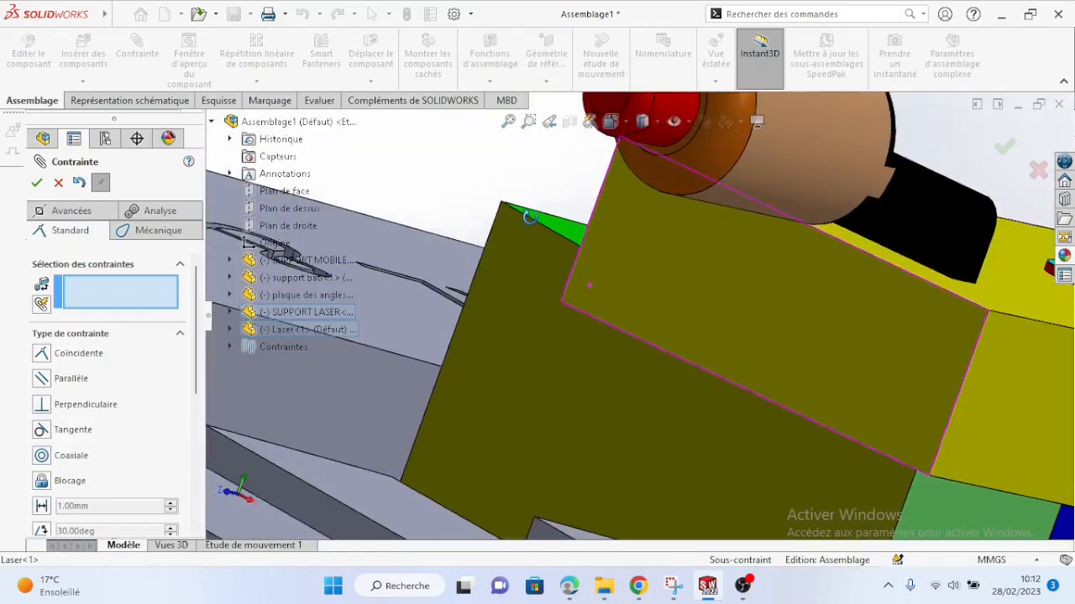
{"action": "scroll", "coordinate": [925, 452], "scroll_direction": "down", "scroll_amount": 3}
{"action": "scroll", "coordinate": [901, 441], "scroll_direction": "up", "scroll_amount": 2}
{"action": "scroll", "coordinate": [901, 441], "scroll_direction": "up", "scroll_amount": 3}
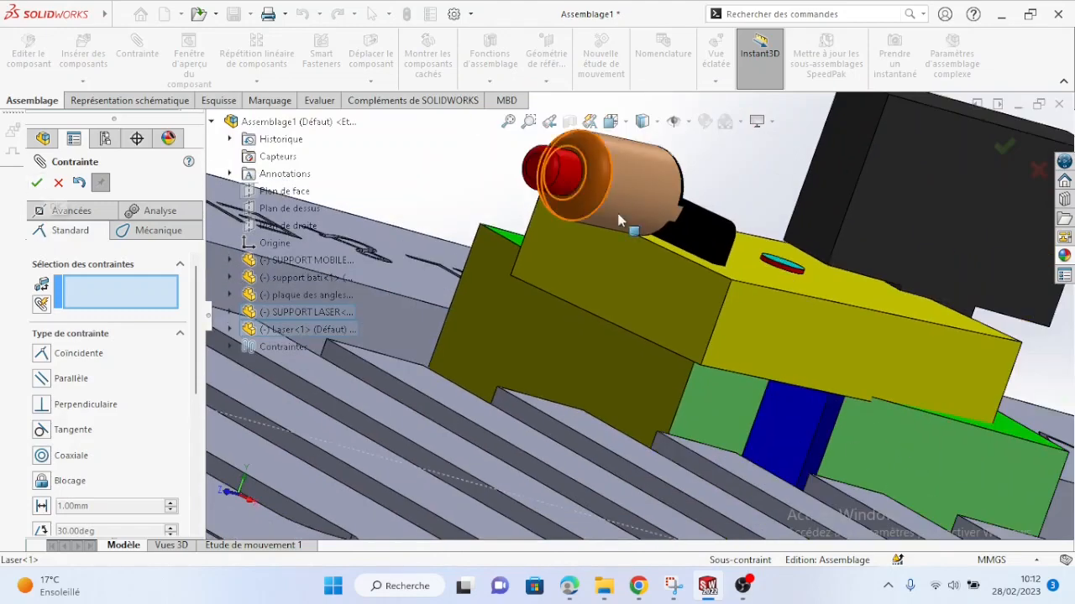
{"action": "middle_click_drag", "start_coordinate": [639, 249], "coordinate": [674, 303]}
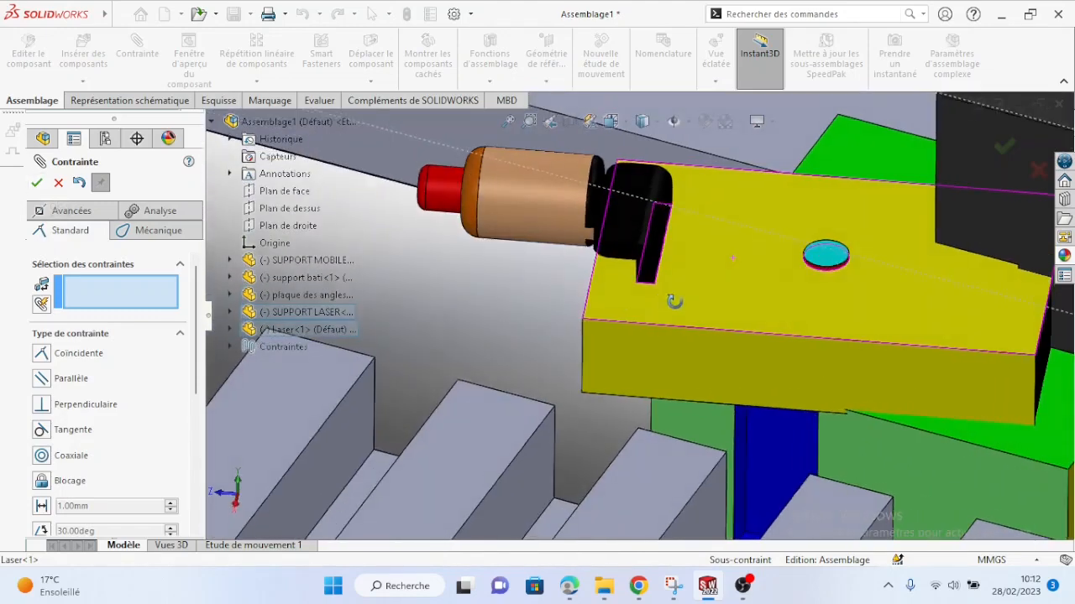
{"action": "left_click", "coordinate": [826, 257]}
{"action": "left_click", "coordinate": [725, 295]}
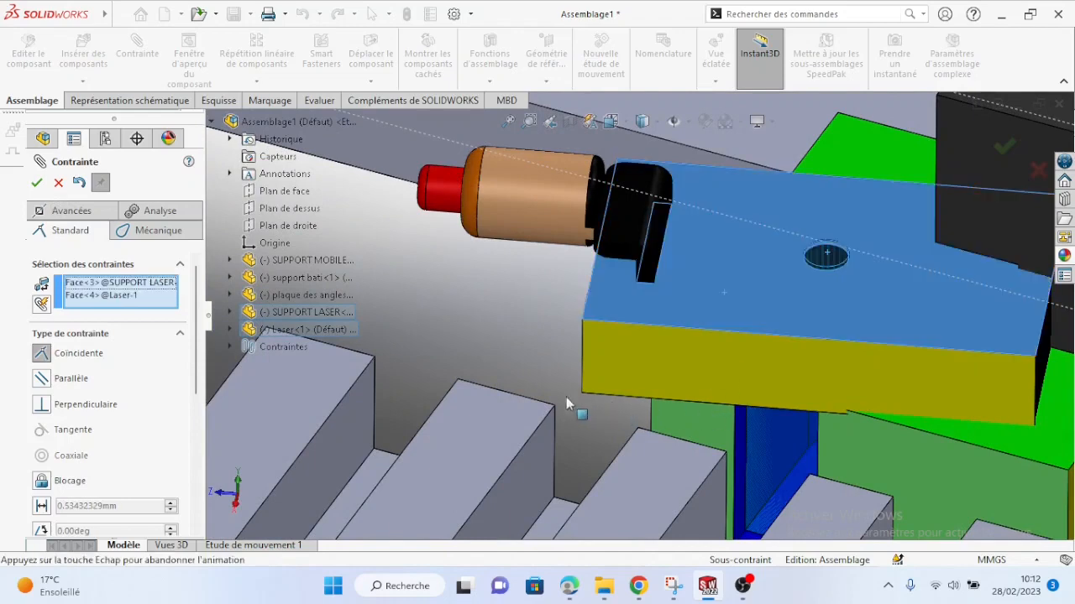
{"action": "left_click", "coordinate": [36, 183]}
{"action": "middle_click_drag", "start_coordinate": [951, 371], "coordinate": [884, 373]}
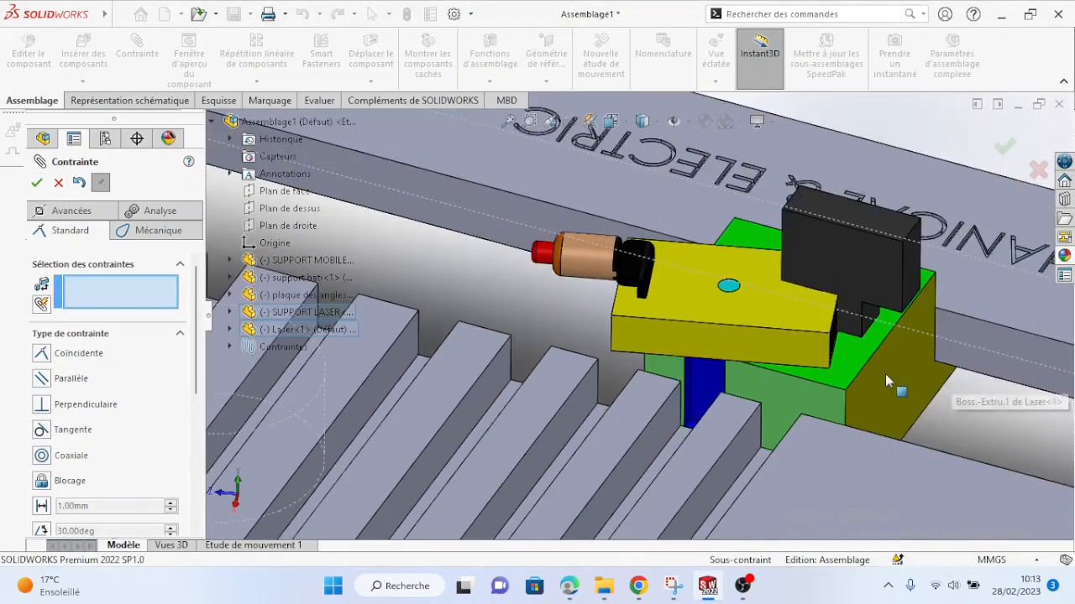
{"action": "scroll", "coordinate": [885, 374], "scroll_direction": "up", "scroll_amount": 4}
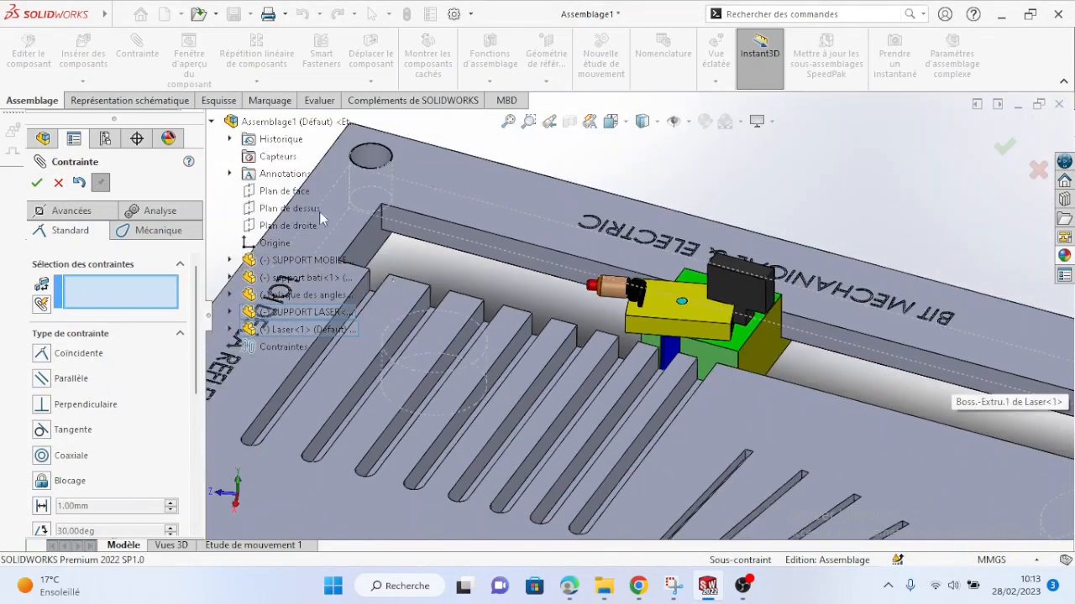
{"action": "left_click", "coordinate": [37, 183]}
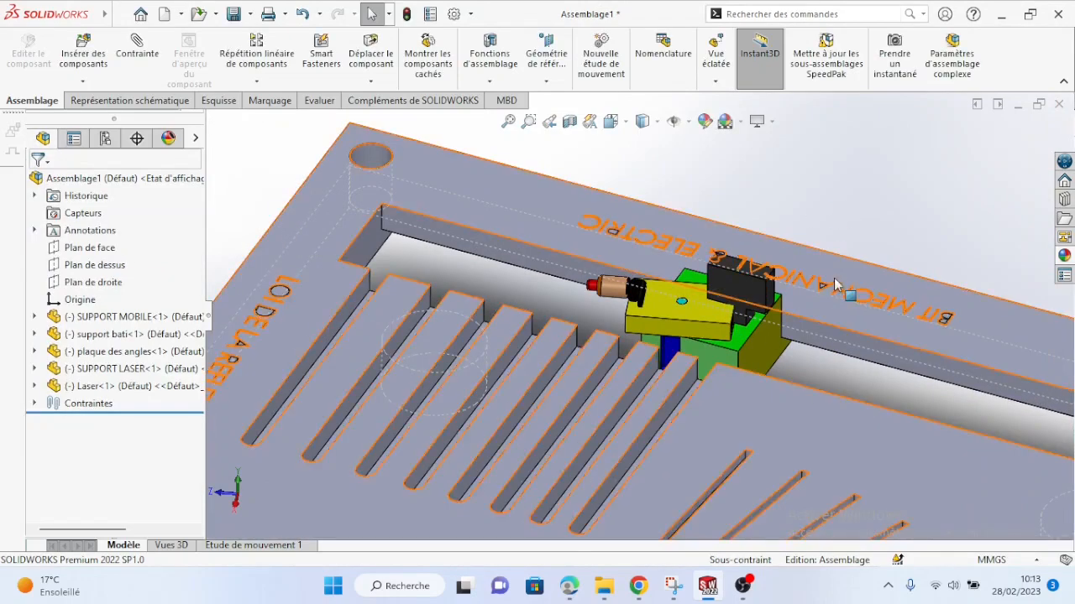
Test the mated parts by moving Laser and SUPPORT MOBILE back and forth along the plaque des angles slot.
{"action": "mouse_move", "coordinate": [835, 284]}
{"action": "middle_mouse_down"}
{"action": "mouse_move", "coordinate": [833, 329]}
{"action": "mouse_move", "coordinate": [831, 301]}
{"action": "middle_mouse_up"}
{"action": "left_click_drag", "start_coordinate": [628, 332], "coordinate": [704, 399]}
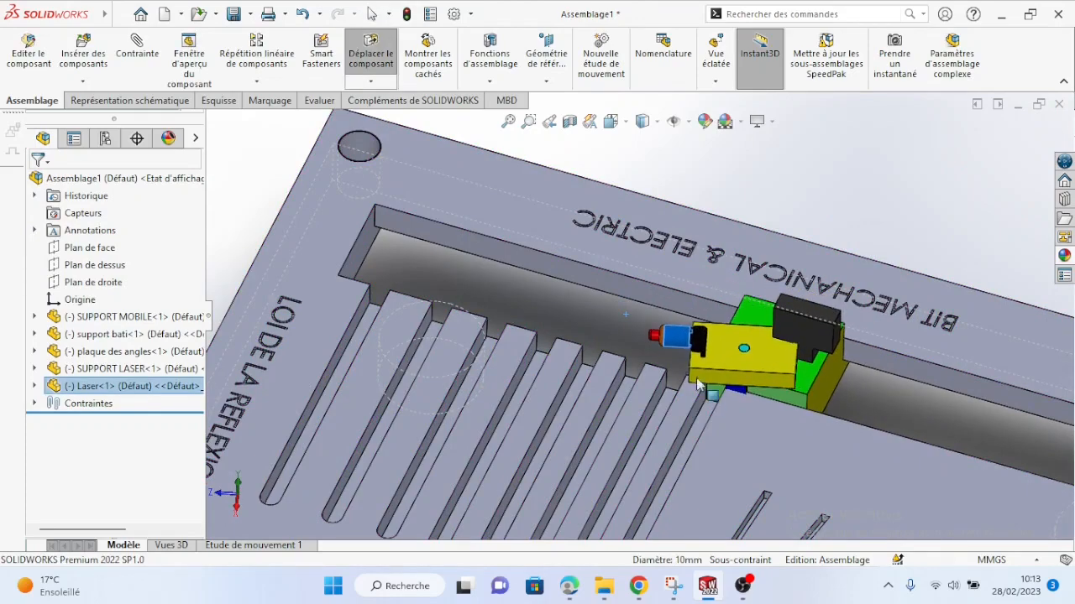
{"action": "middle_click_drag", "start_coordinate": [773, 369], "coordinate": [860, 421]}
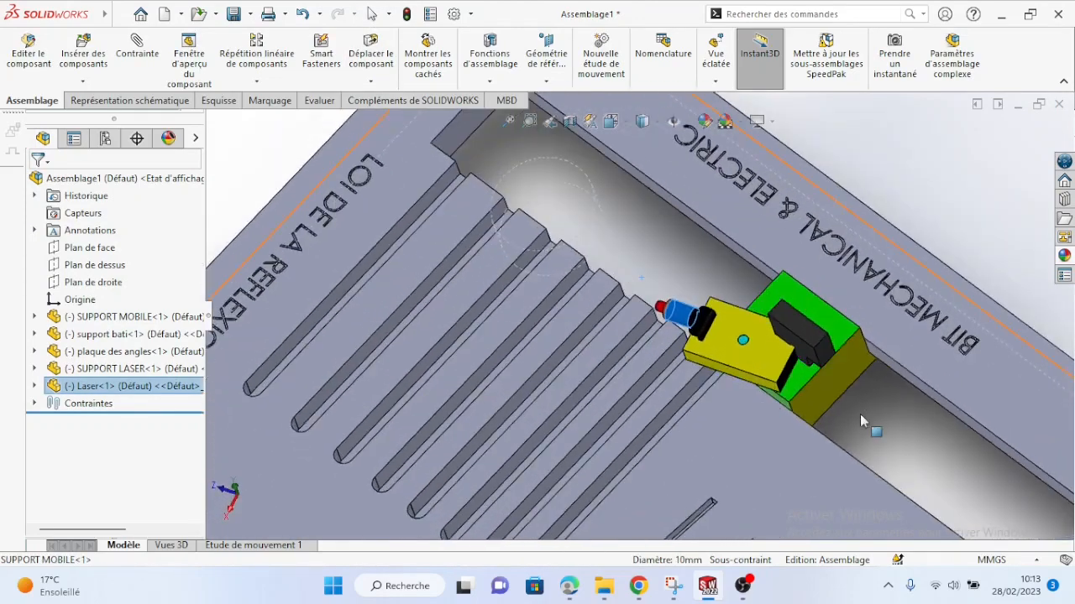
{"action": "left_click_drag", "start_coordinate": [818, 385], "coordinate": [749, 286]}
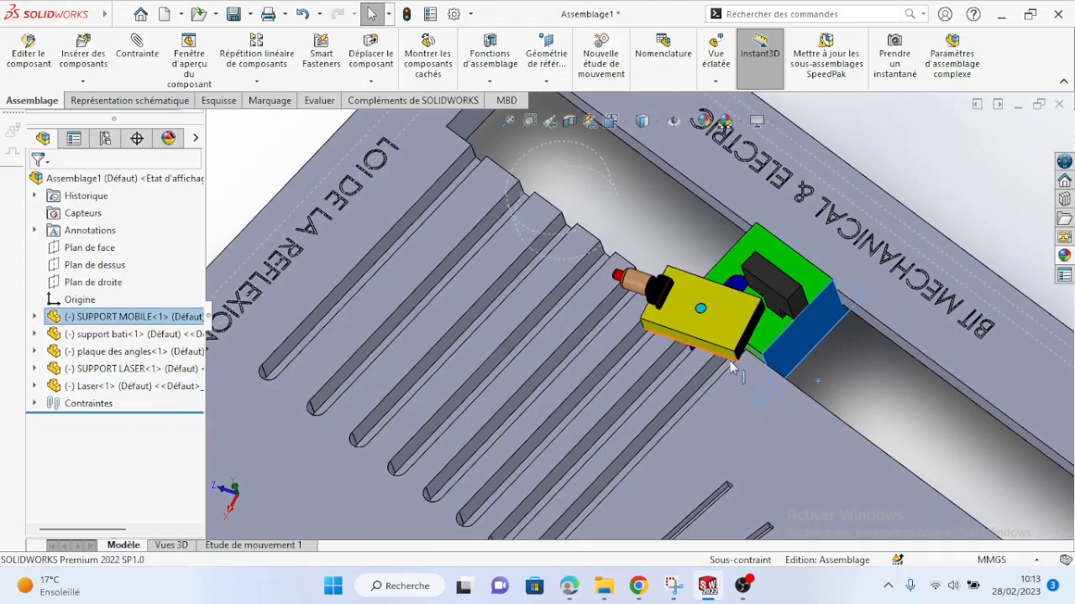
{"action": "left_click_drag", "start_coordinate": [730, 366], "coordinate": [763, 326]}
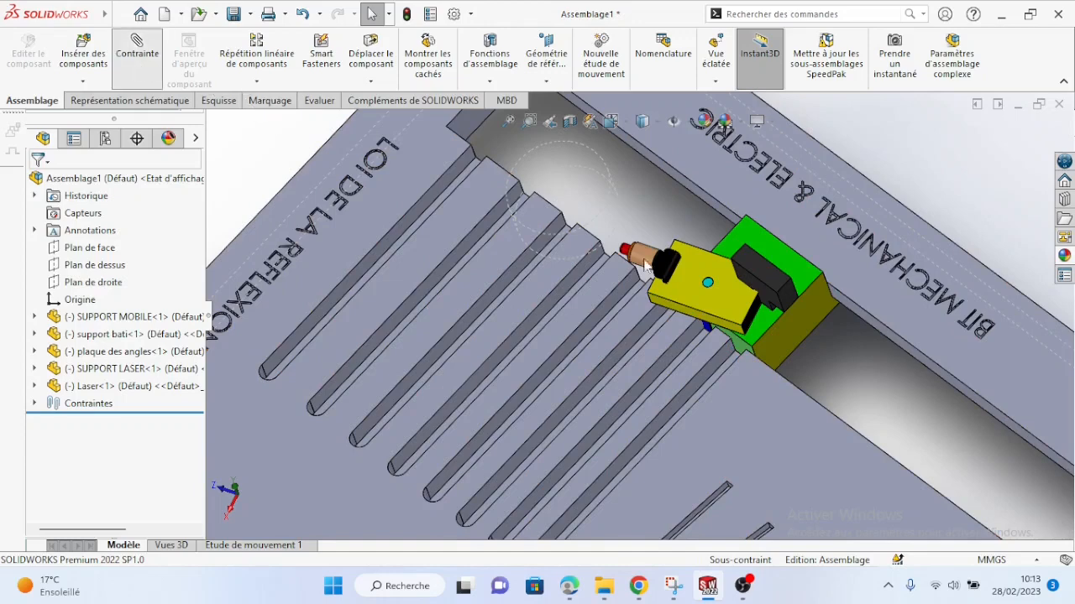
{"action": "left_click", "coordinate": [139, 58]}
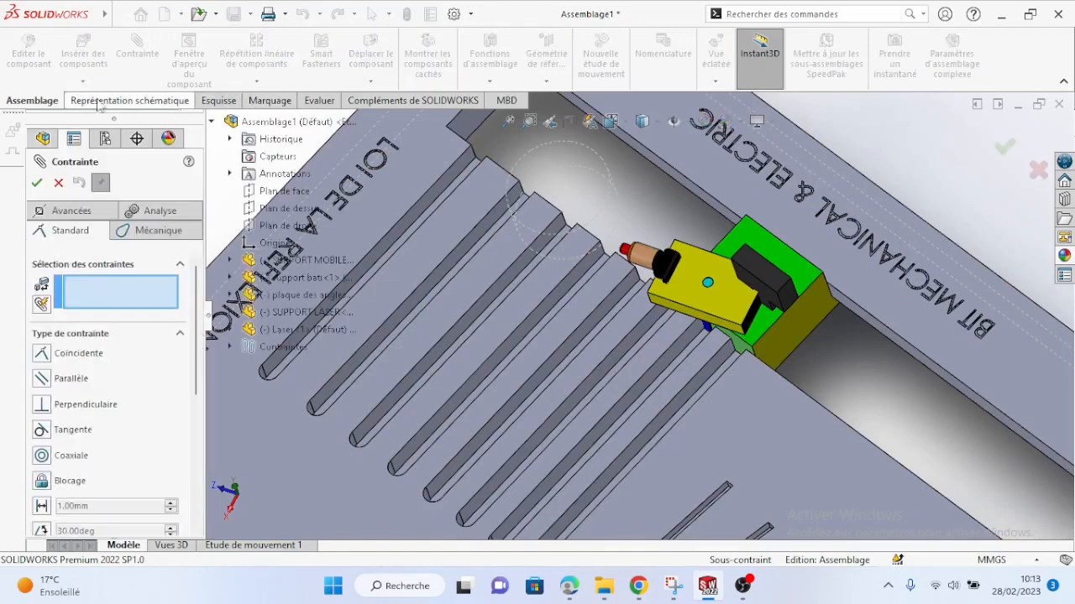
{"action": "left_click", "coordinate": [59, 185]}
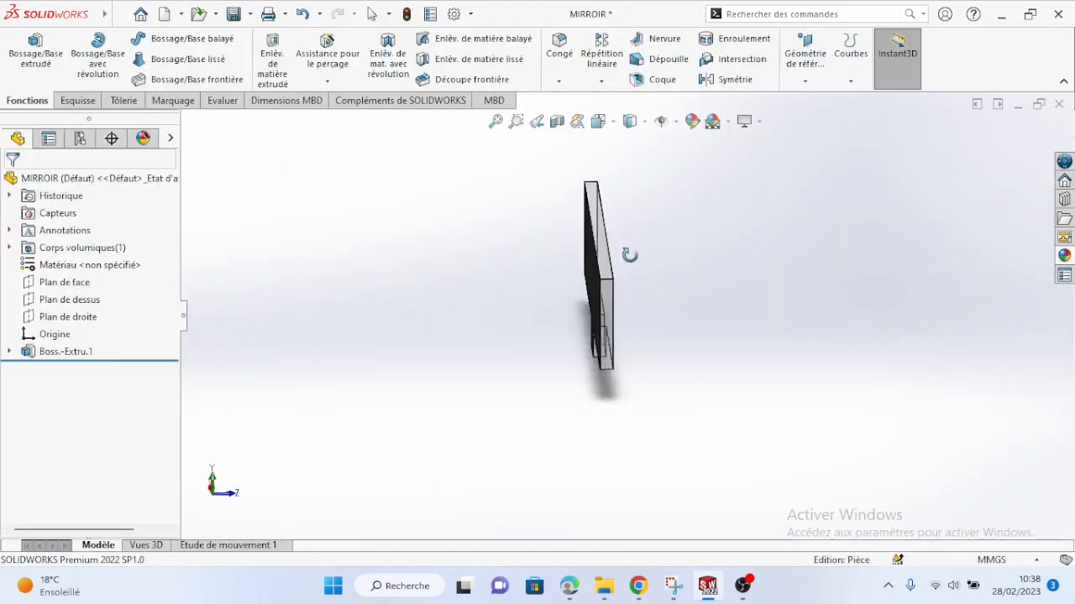
Switch from the MIRROIR part to ASSEMBLAGE FINAL and insert MIRROIR, placing it in the free space above the SUPPORT MOBILE end of the plate.
{"action": "middle_click_drag", "start_coordinate": [629, 254], "coordinate": [573, 237]}
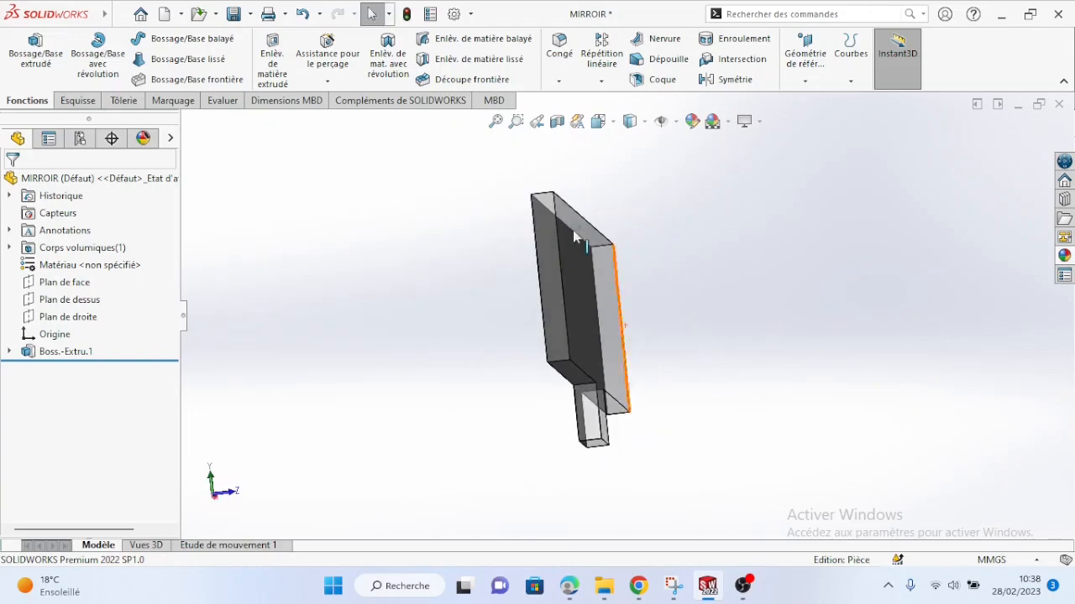
{"action": "mouse_move", "coordinate": [707, 585]}
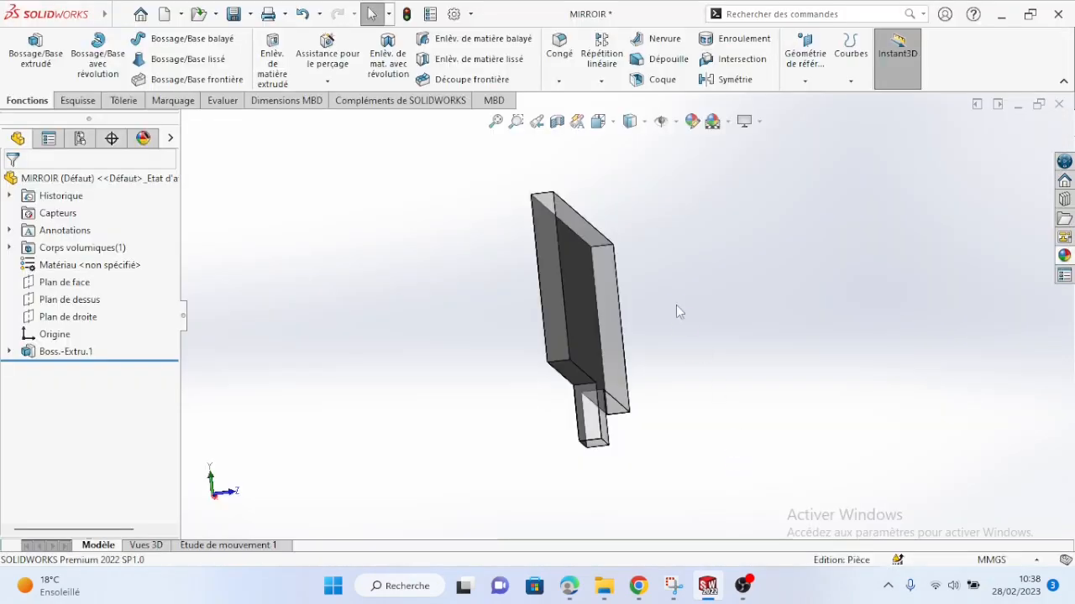
{"action": "key", "text": "ctrl+Tab"}
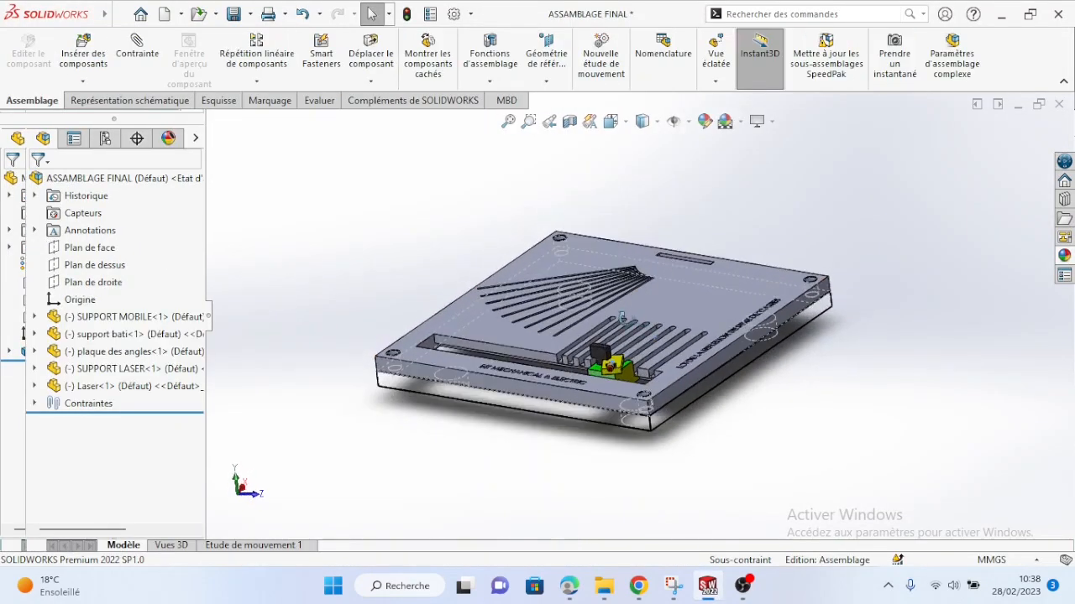
{"action": "middle_click_drag", "start_coordinate": [621, 318], "coordinate": [585, 372]}
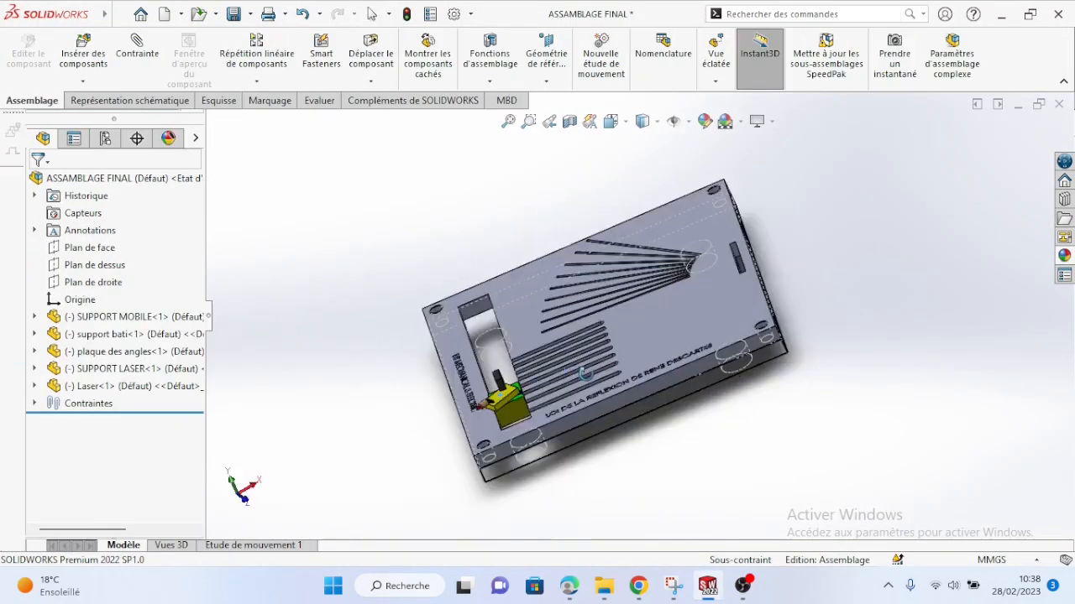
{"action": "left_click", "coordinate": [83, 57]}
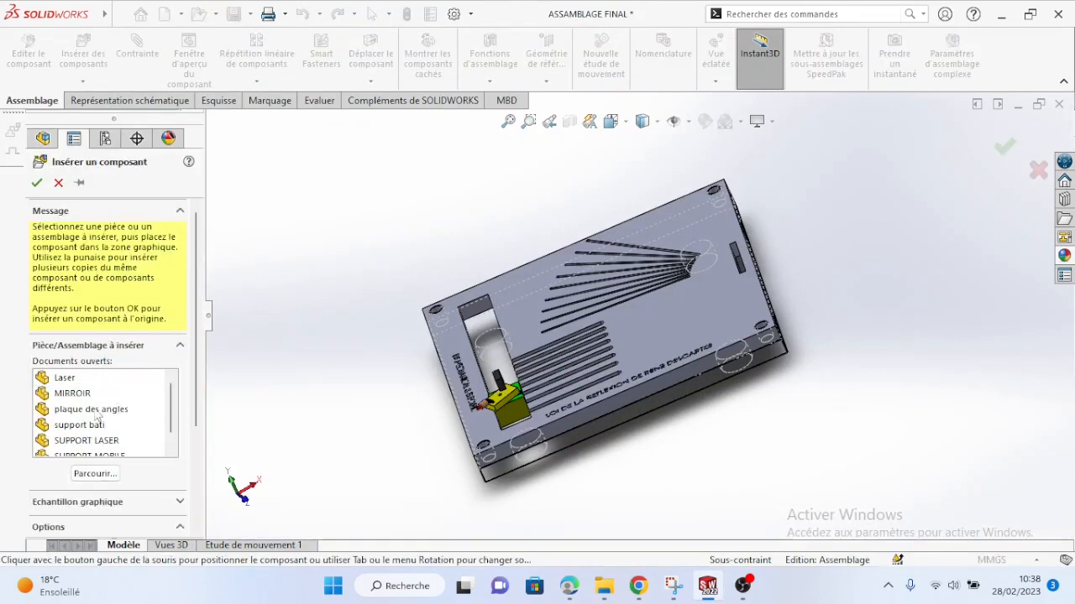
{"action": "left_click", "coordinate": [83, 394]}
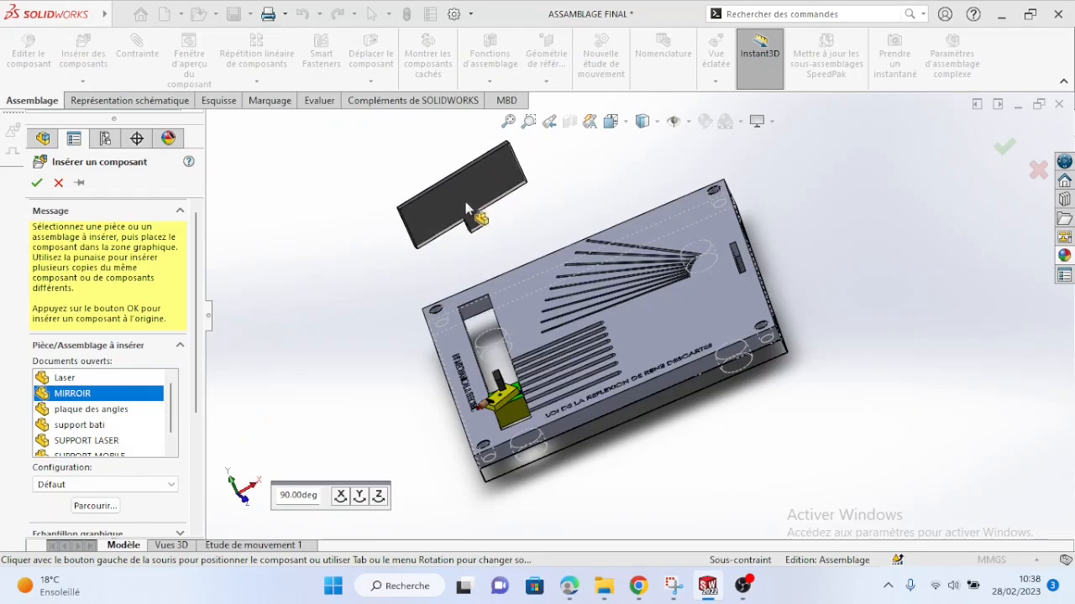
{"action": "left_click", "coordinate": [612, 428]}
{"action": "middle_click_drag", "start_coordinate": [540, 242], "coordinate": [487, 223]}
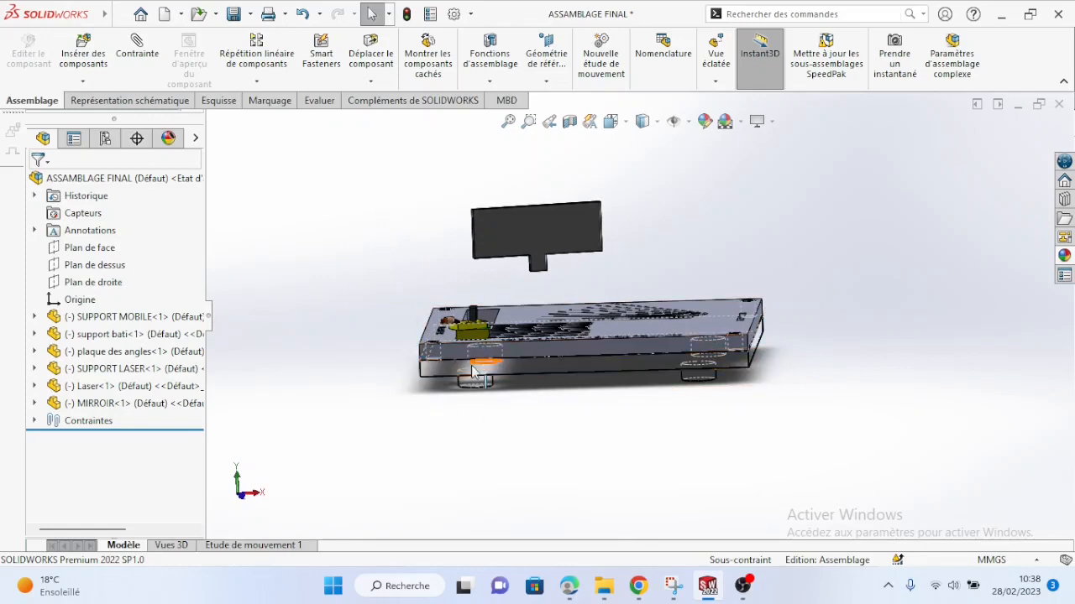
{"action": "middle_click_drag", "start_coordinate": [519, 384], "coordinate": [513, 353]}
{"action": "scroll", "coordinate": [501, 385], "scroll_direction": "down", "scroll_amount": 1}
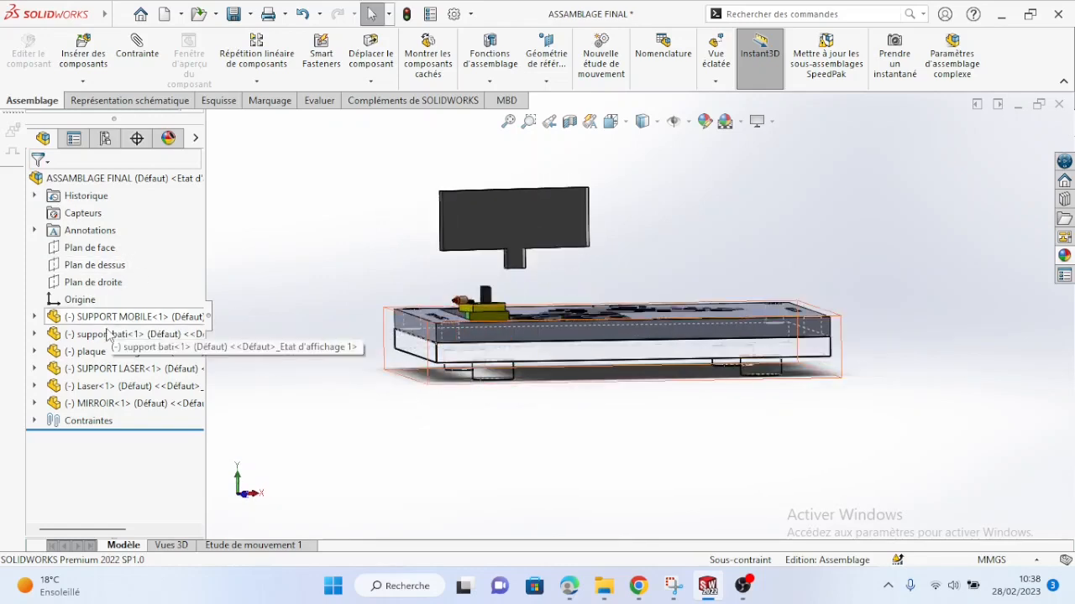
{"action": "left_click", "coordinate": [151, 320]}
{"action": "right_click", "coordinate": [170, 336]}
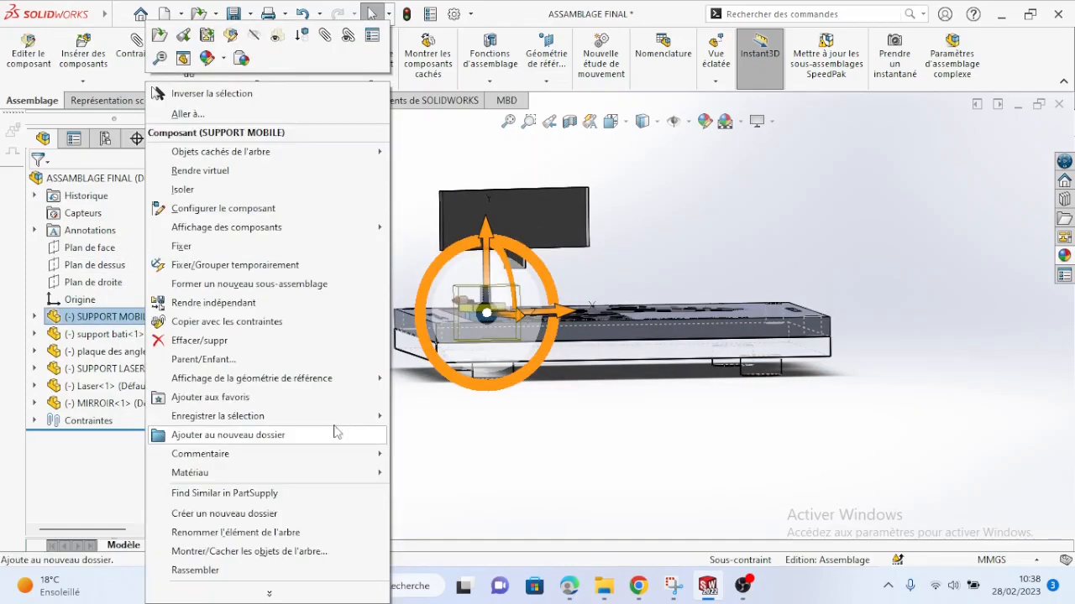
{"action": "left_click", "coordinate": [482, 456]}
Set the component display of support bati to shaded with edges (Arêtes en mode Image ombrée).
{"action": "left_click", "coordinate": [105, 334]}
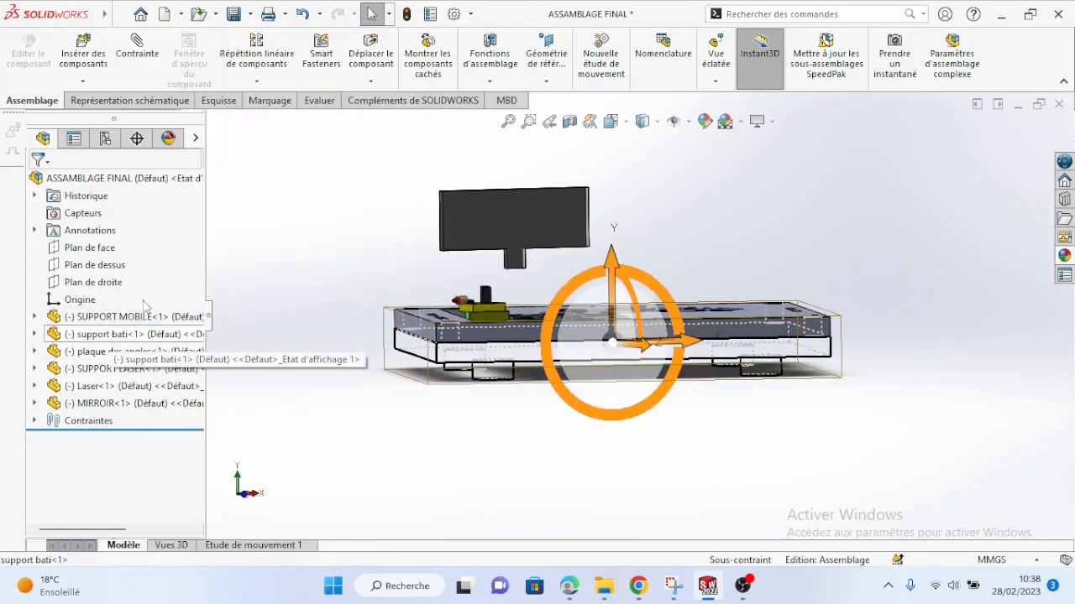
{"action": "right_click", "coordinate": [105, 334]}
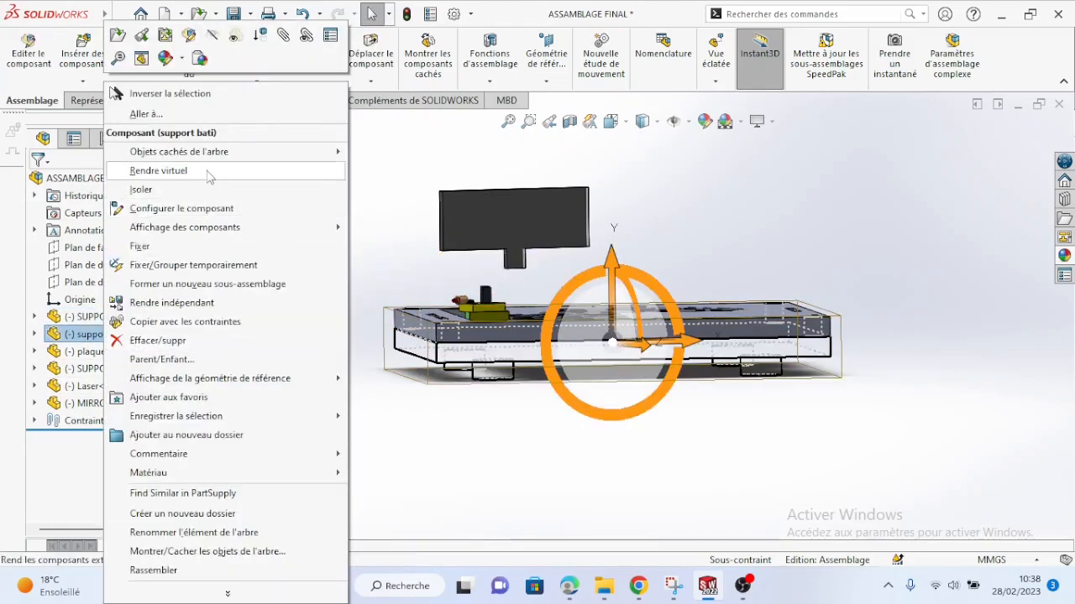
{"action": "mouse_move", "coordinate": [310, 234]}
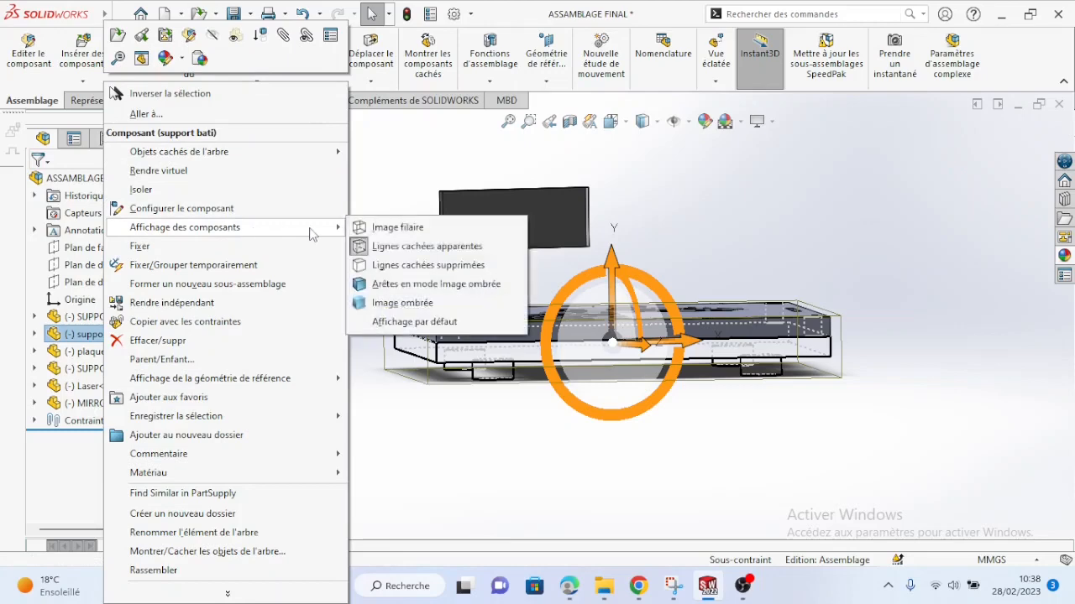
{"action": "left_click", "coordinate": [377, 286]}
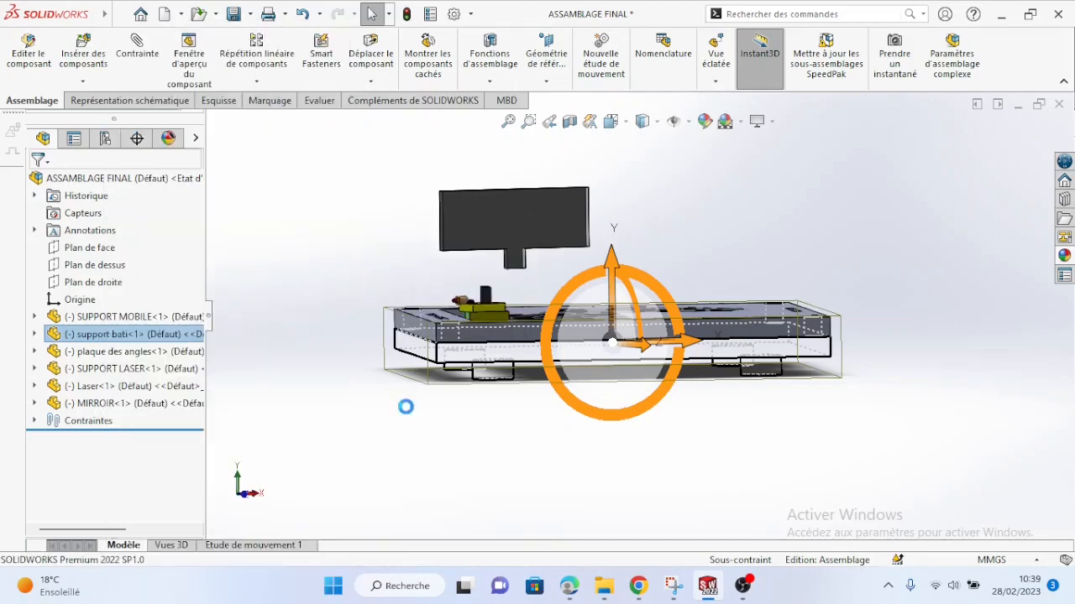
Add a coincident mate between the end face of the MIRROIR tab and the upper face of support bati visible through the long slot.
{"action": "middle_click_drag", "start_coordinate": [549, 414], "coordinate": [483, 480]}
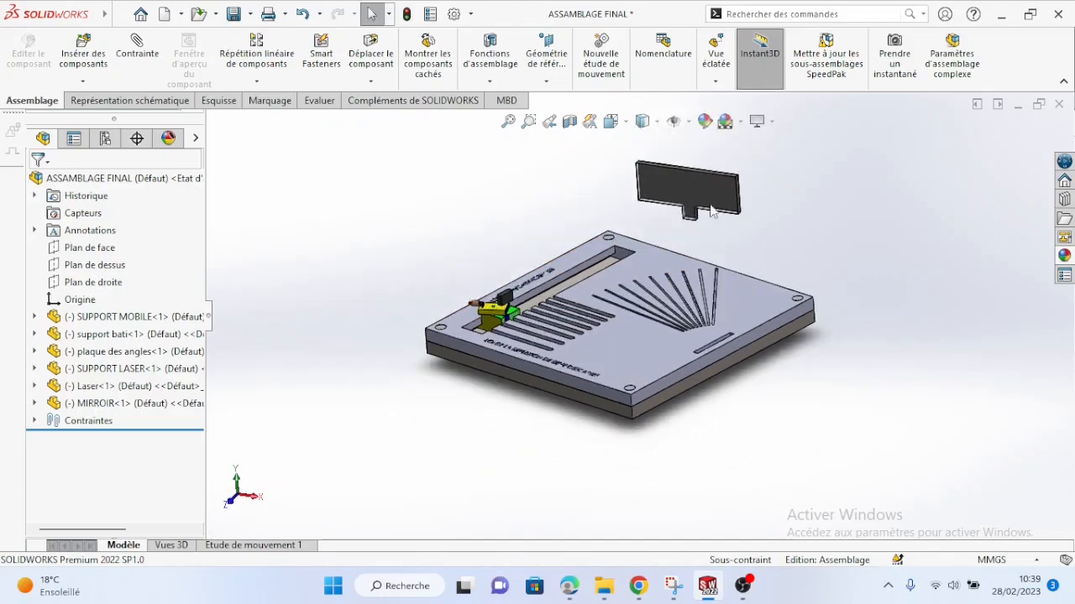
{"action": "scroll", "coordinate": [682, 222], "scroll_direction": "down", "scroll_amount": 3}
{"action": "middle_click_drag", "start_coordinate": [621, 243], "coordinate": [512, 294]}
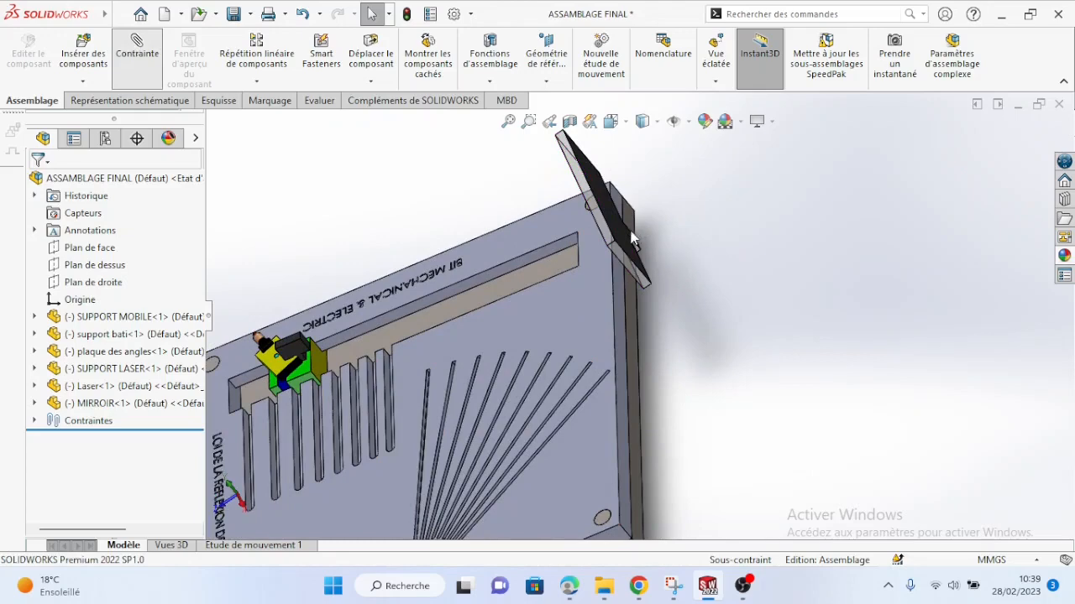
{"action": "middle_click_drag", "start_coordinate": [698, 251], "coordinate": [542, 290]}
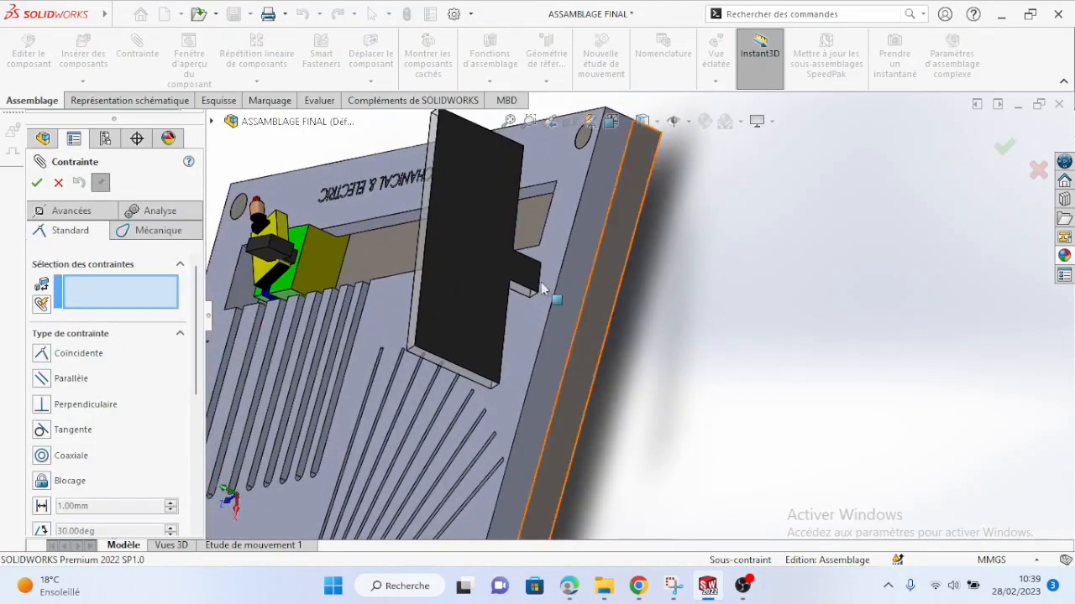
{"action": "middle_click_drag", "start_coordinate": [519, 359], "coordinate": [405, 331]}
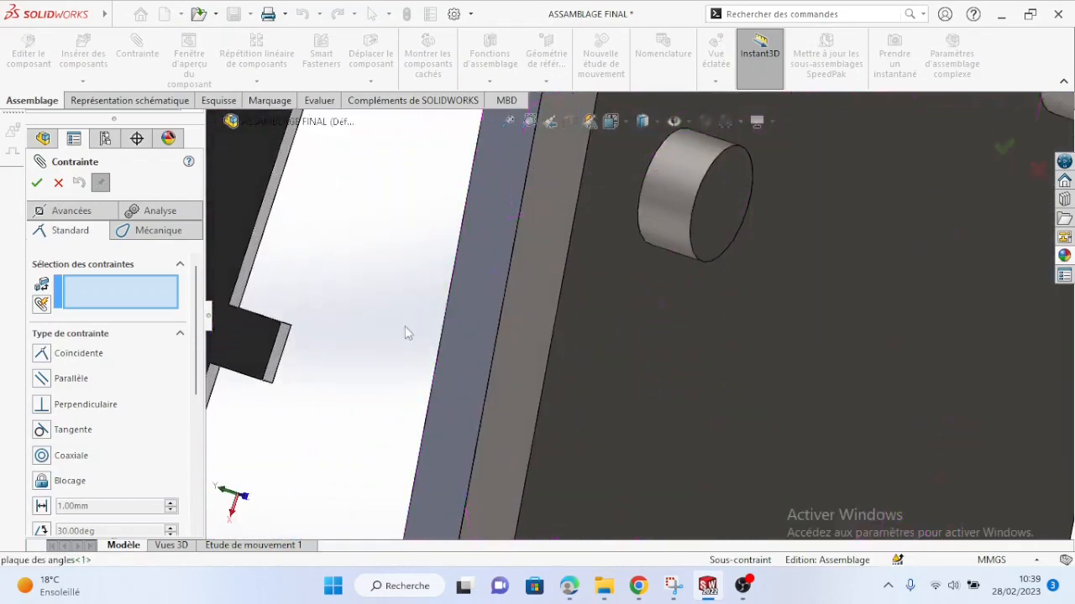
{"action": "left_click", "coordinate": [280, 353]}
{"action": "middle_click_drag", "start_coordinate": [350, 288], "coordinate": [523, 265]}
{"action": "scroll", "coordinate": [521, 277], "scroll_direction": "up", "scroll_amount": 4}
{"action": "middle_click_drag", "start_coordinate": [480, 413], "coordinate": [455, 474]}
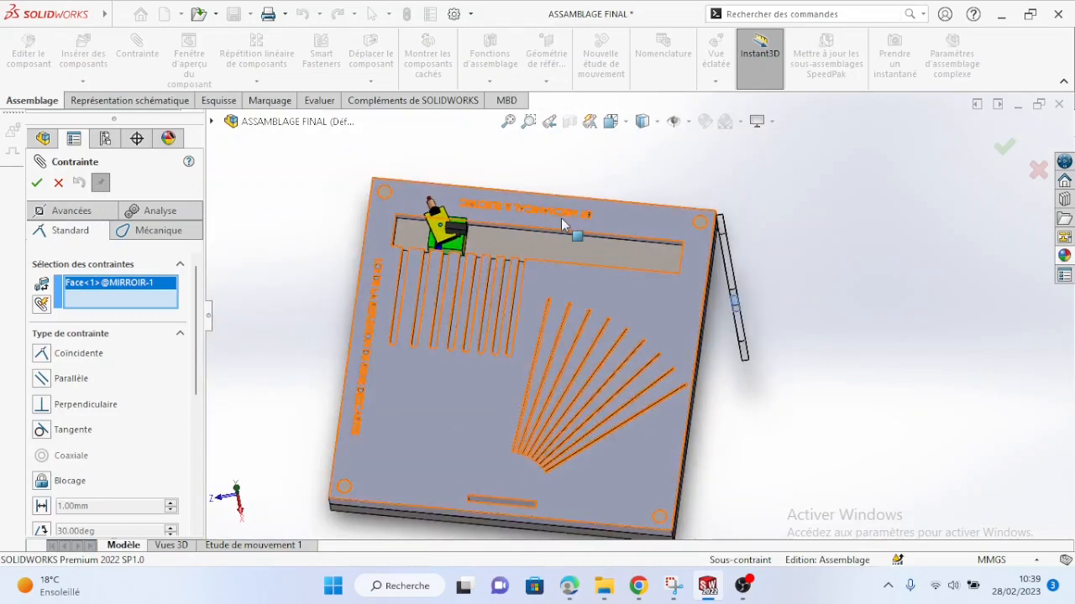
{"action": "left_click", "coordinate": [610, 257]}
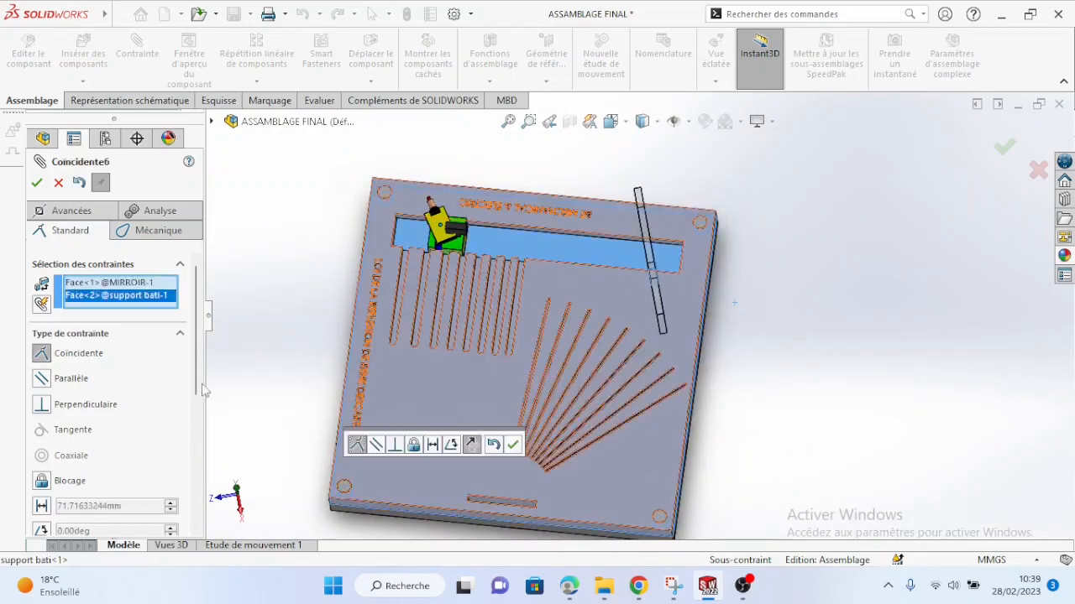
{"action": "left_click", "coordinate": [36, 182]}
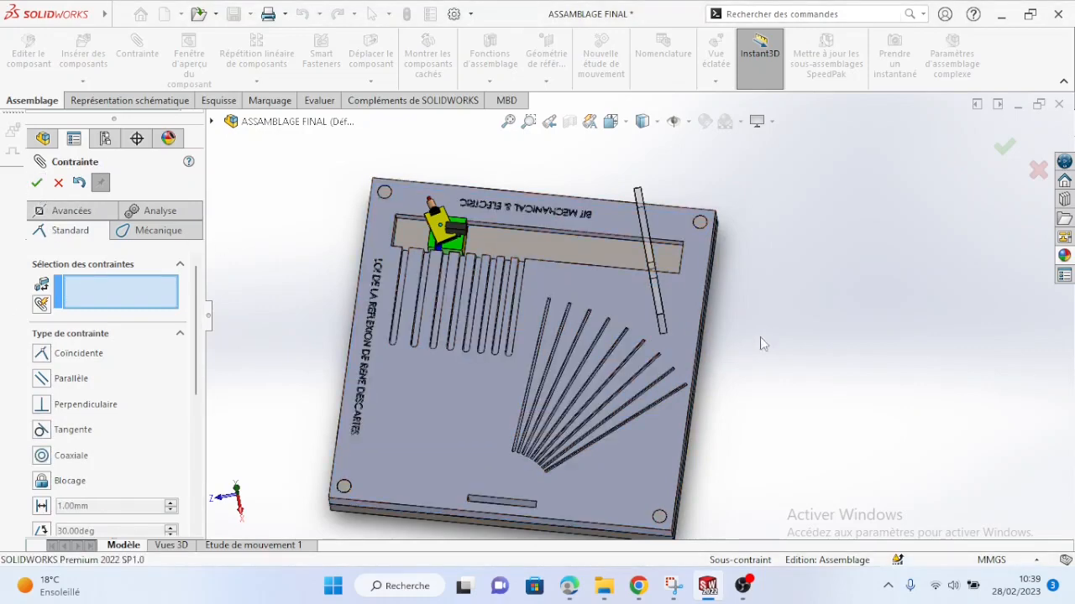
Try to add a coincident mate between the large face of MIRROIR and the side wall of the small slot in plaque des angles.
{"action": "middle_click_drag", "start_coordinate": [643, 238], "coordinate": [713, 289]}
{"action": "left_click", "coordinate": [631, 257]}
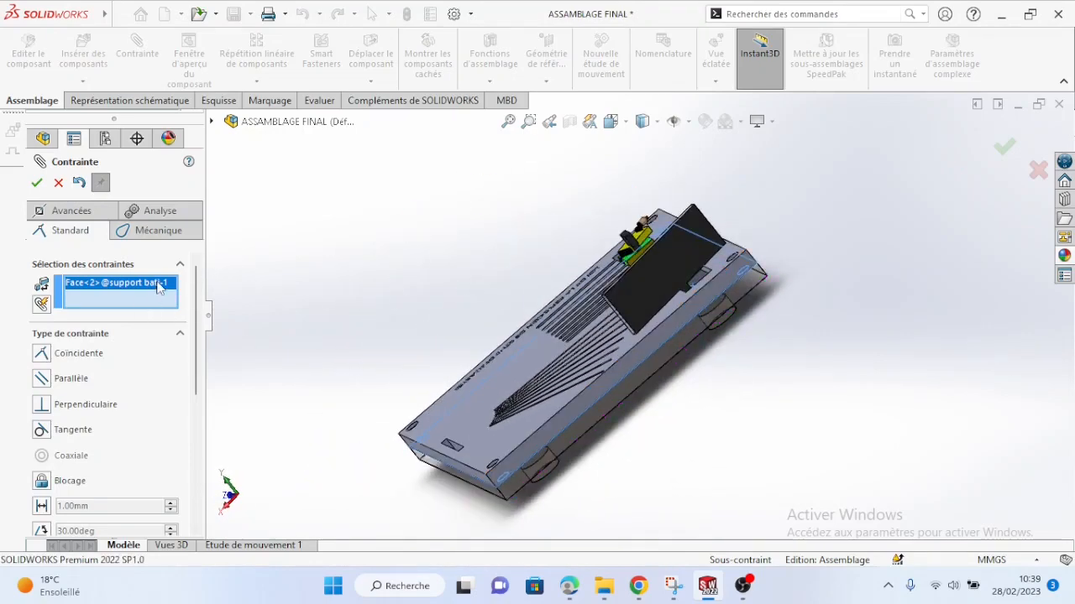
{"action": "right_click", "coordinate": [160, 287]}
{"action": "left_click", "coordinate": [234, 315]}
{"action": "scroll", "coordinate": [646, 273], "scroll_direction": "down", "scroll_amount": 4}
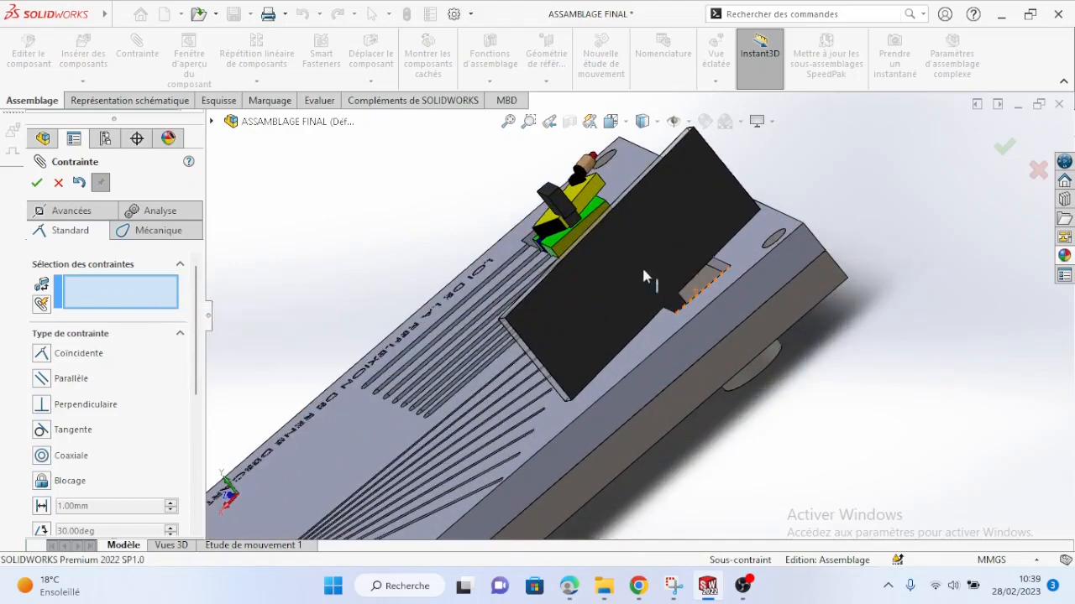
{"action": "left_click", "coordinate": [696, 162]}
{"action": "scroll", "coordinate": [453, 353], "scroll_direction": "up", "scroll_amount": 5}
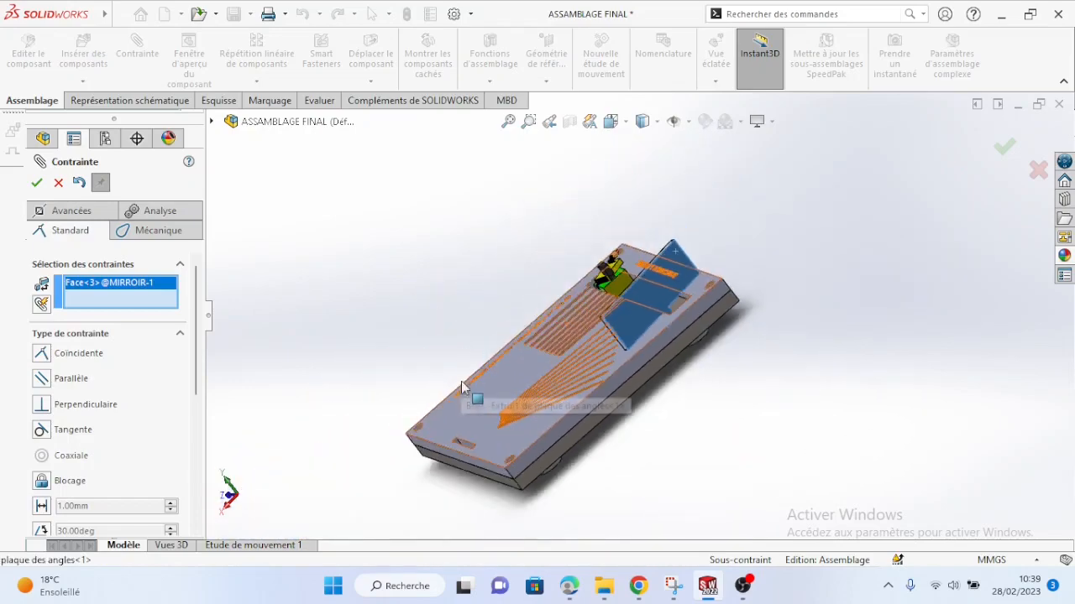
{"action": "middle_click_drag", "start_coordinate": [461, 442], "coordinate": [452, 483]}
{"action": "scroll", "coordinate": [475, 445], "scroll_direction": "down", "scroll_amount": 4}
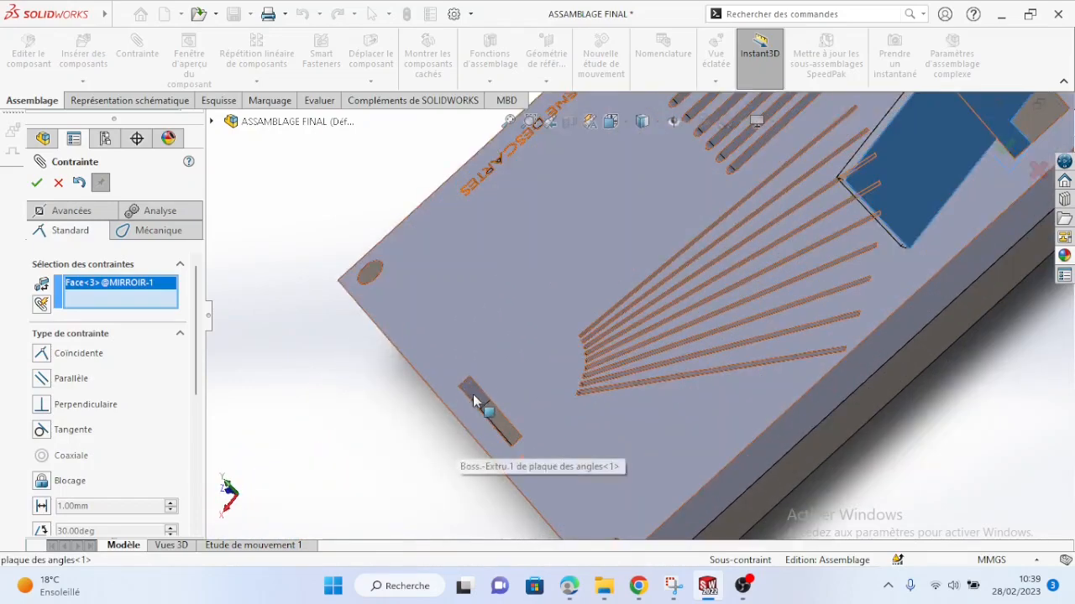
{"action": "scroll", "coordinate": [474, 401], "scroll_direction": "down", "scroll_amount": 5}
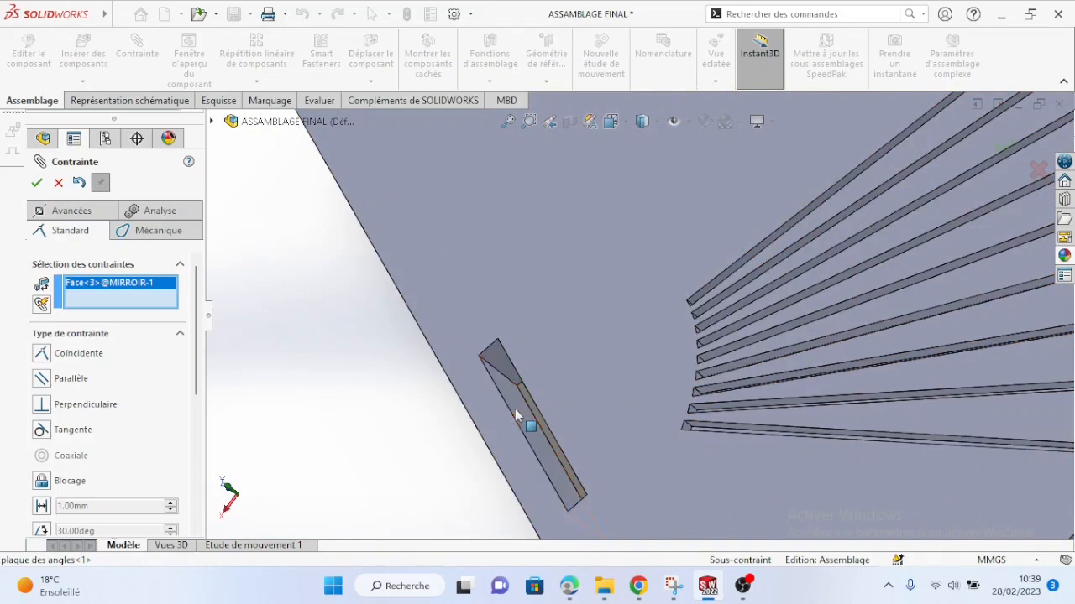
{"action": "left_click", "coordinate": [515, 409]}
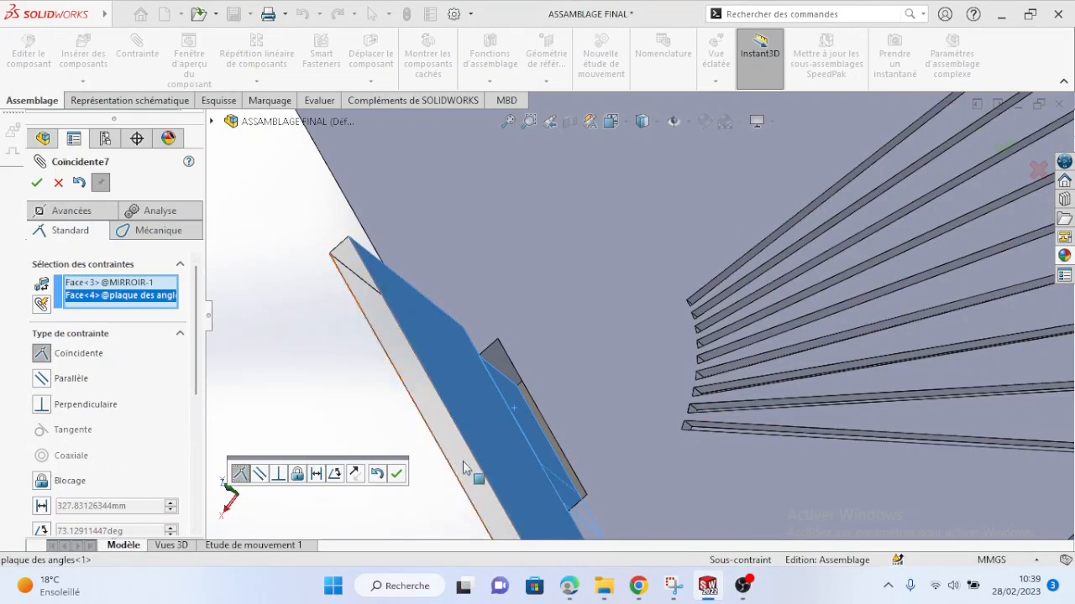
{"action": "middle_click_drag", "start_coordinate": [463, 468], "coordinate": [448, 390]}
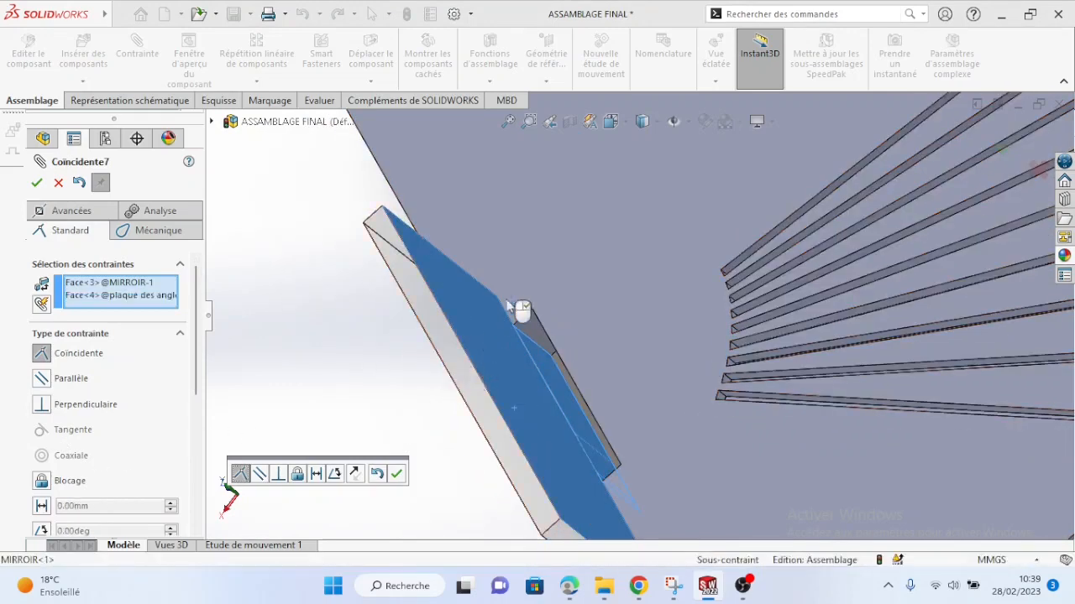
{"action": "middle_click_drag", "start_coordinate": [507, 307], "coordinate": [453, 325]}
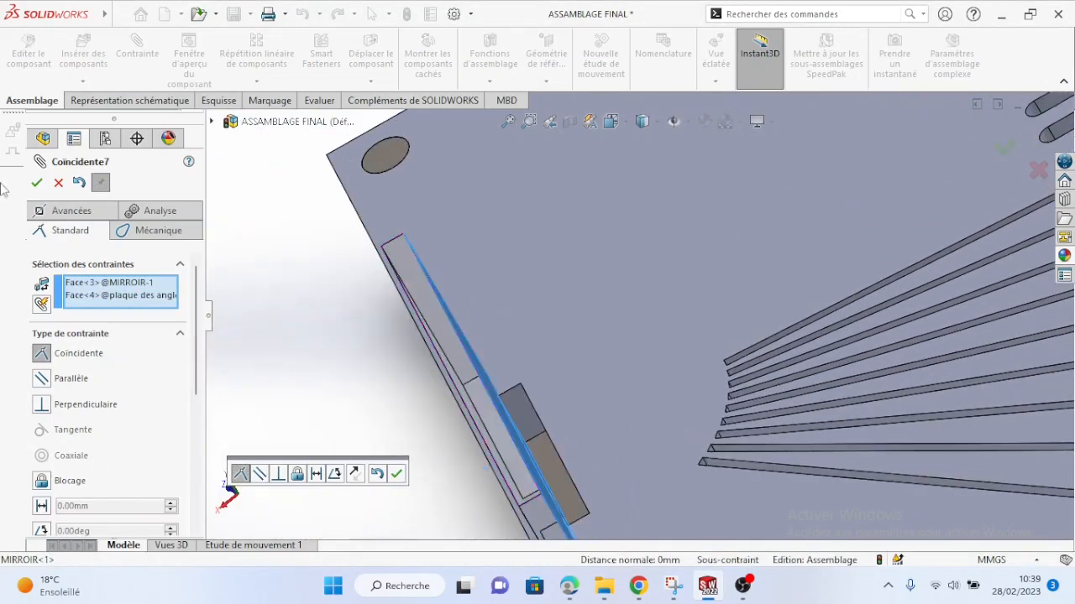
{"action": "left_click", "coordinate": [59, 183]}
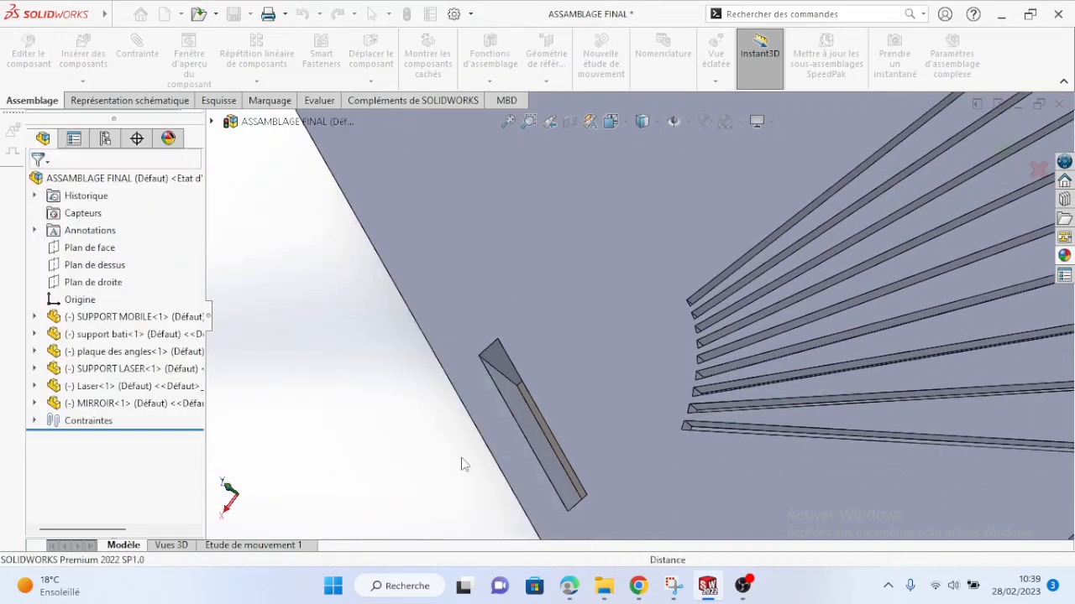
Move MIRROIR from the long slot across the plate to the corner near the small rectangular slot.
{"action": "middle_click_drag", "start_coordinate": [464, 462], "coordinate": [500, 432]}
{"action": "scroll", "coordinate": [527, 349], "scroll_direction": "up", "scroll_amount": 6}
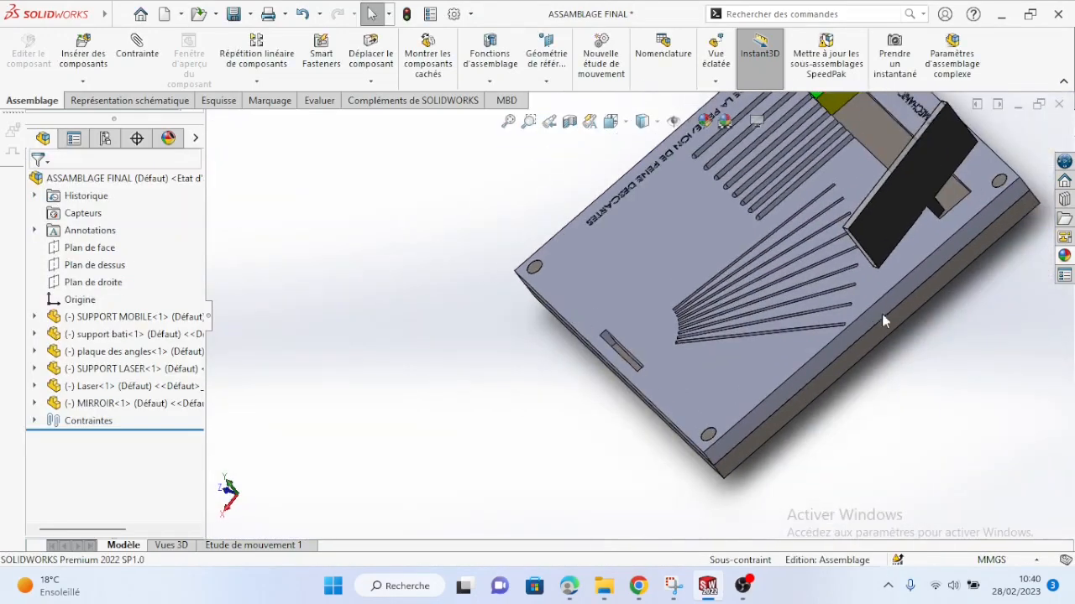
{"action": "left_click_drag", "start_coordinate": [911, 154], "coordinate": [903, 206]}
{"action": "scroll", "coordinate": [902, 316], "scroll_direction": "up", "scroll_amount": 3}
{"action": "middle_click_drag", "start_coordinate": [902, 316], "coordinate": [793, 222]}
{"action": "scroll", "coordinate": [788, 219], "scroll_direction": "down", "scroll_amount": 3}
{"action": "left_click", "coordinate": [841, 232]}
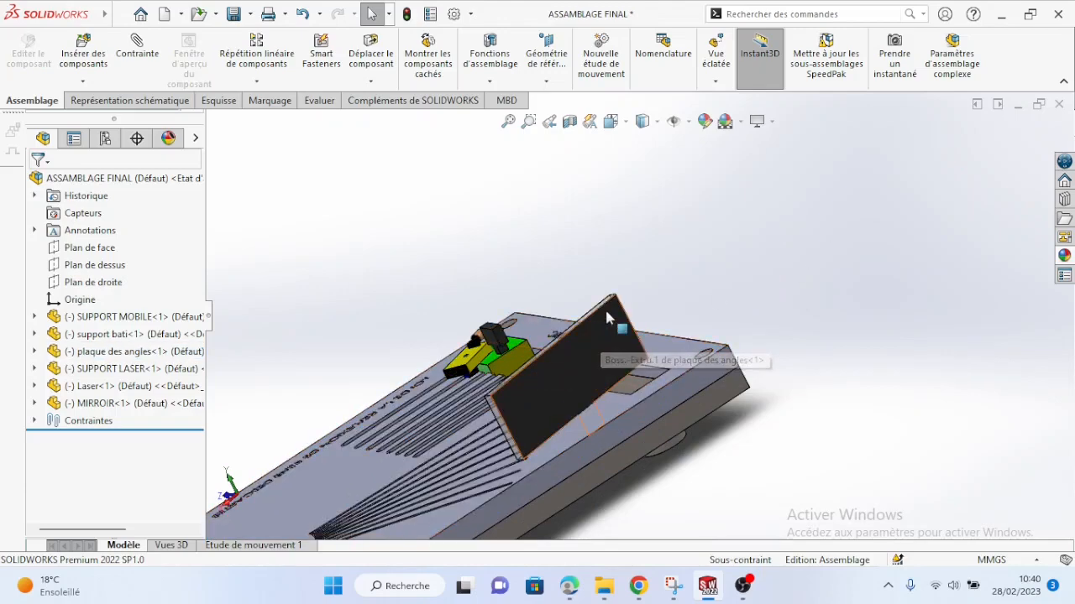
{"action": "left_click_drag", "start_coordinate": [608, 318], "coordinate": [330, 379]}
{"action": "middle_click_drag", "start_coordinate": [410, 370], "coordinate": [366, 367]}
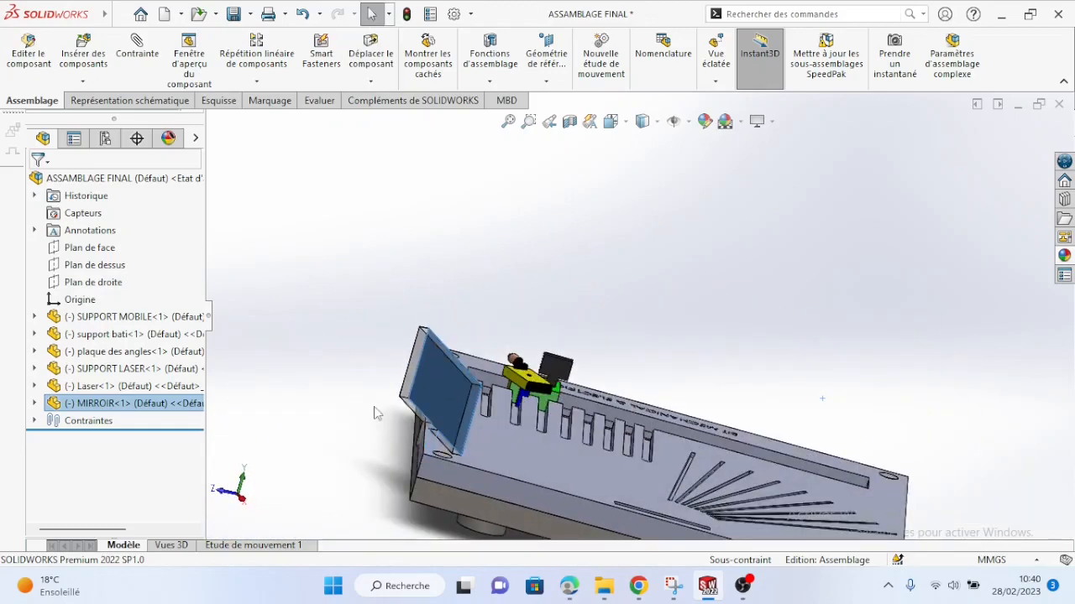
{"action": "middle_click_drag", "start_coordinate": [374, 412], "coordinate": [308, 398]}
{"action": "left_click", "coordinate": [311, 355]}
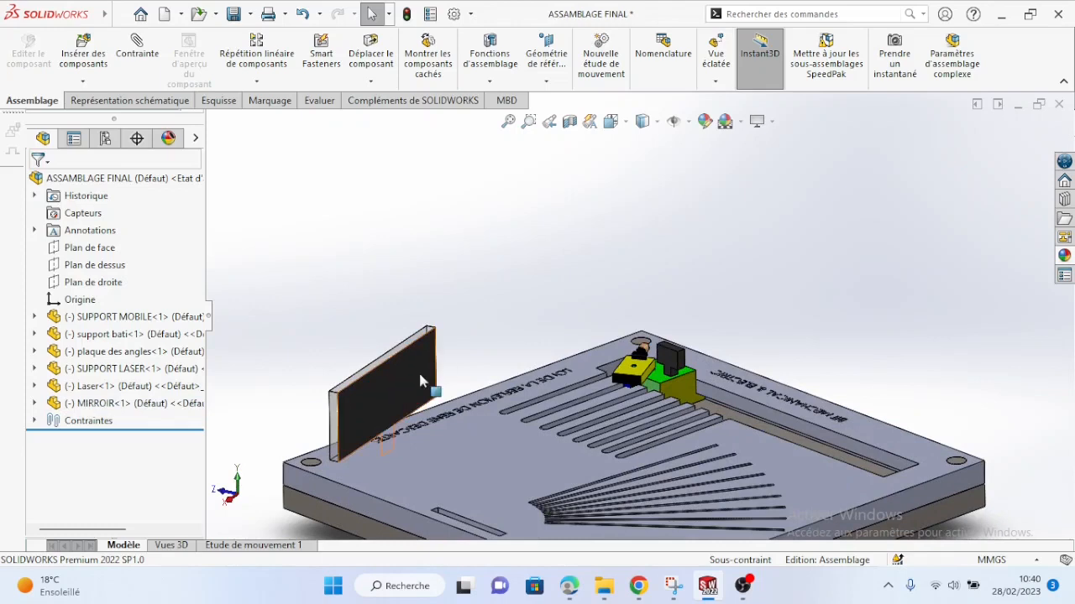
Rotate MIRROIR freely about its vertical axis so that its large face is roughly parallel to the small slot.
{"action": "left_click", "coordinate": [374, 83]}
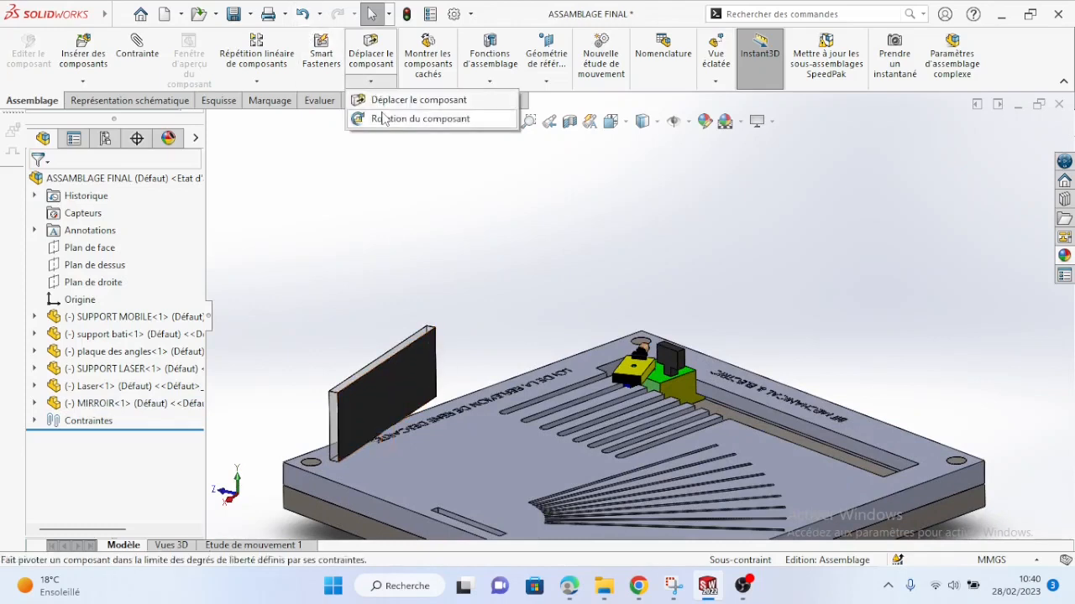
{"action": "left_click", "coordinate": [383, 118]}
{"action": "left_click_drag", "start_coordinate": [428, 353], "coordinate": [294, 467]}
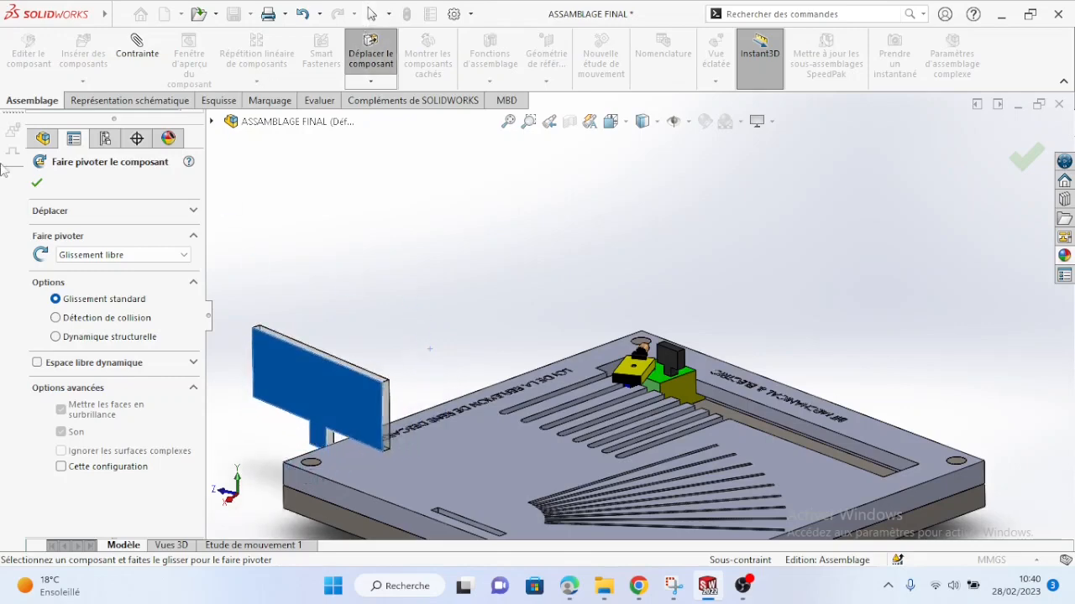
{"action": "key", "text": "Escape"}
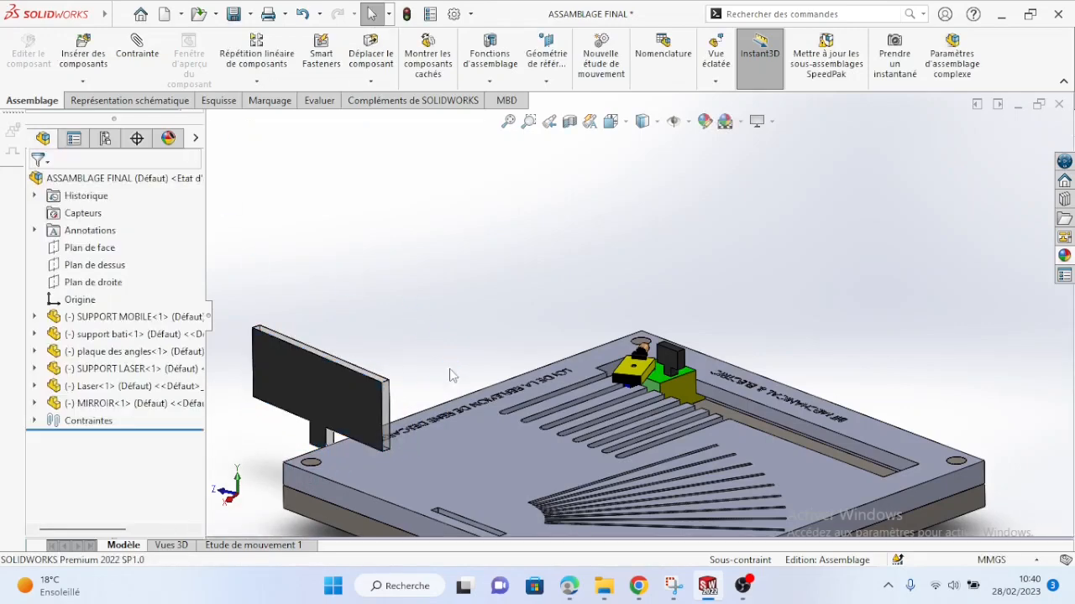
Move MIRROIR beside the small rectangular slot in plaque des angles.
{"action": "scroll", "coordinate": [450, 375], "scroll_direction": "up", "scroll_amount": 2}
{"action": "middle_click_drag", "start_coordinate": [450, 375], "coordinate": [487, 356]}
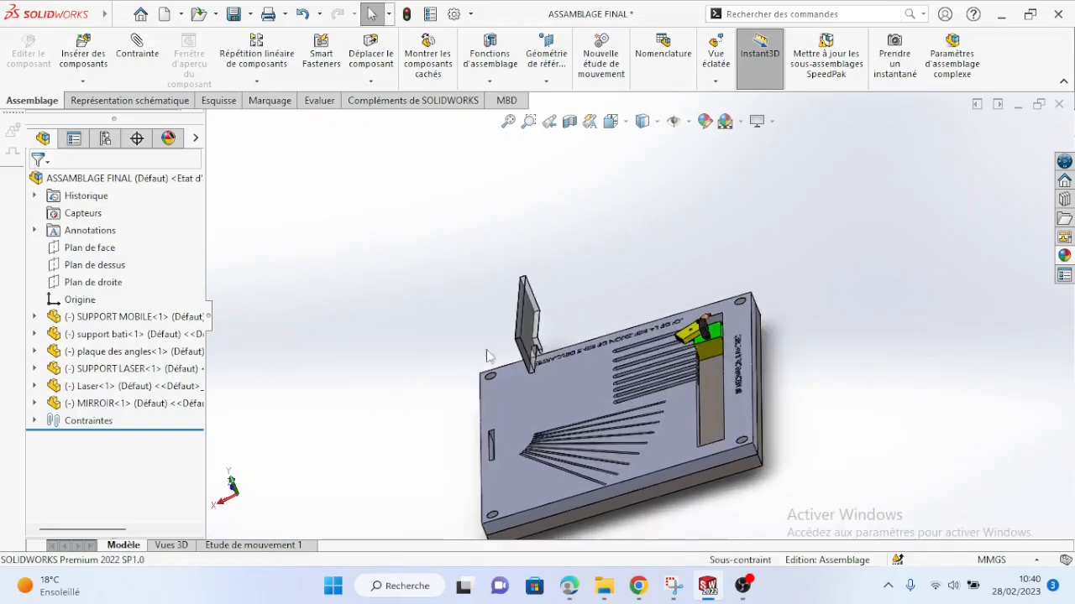
{"action": "left_click", "coordinate": [530, 323]}
{"action": "left_click_drag", "start_coordinate": [530, 324], "coordinate": [499, 396]}
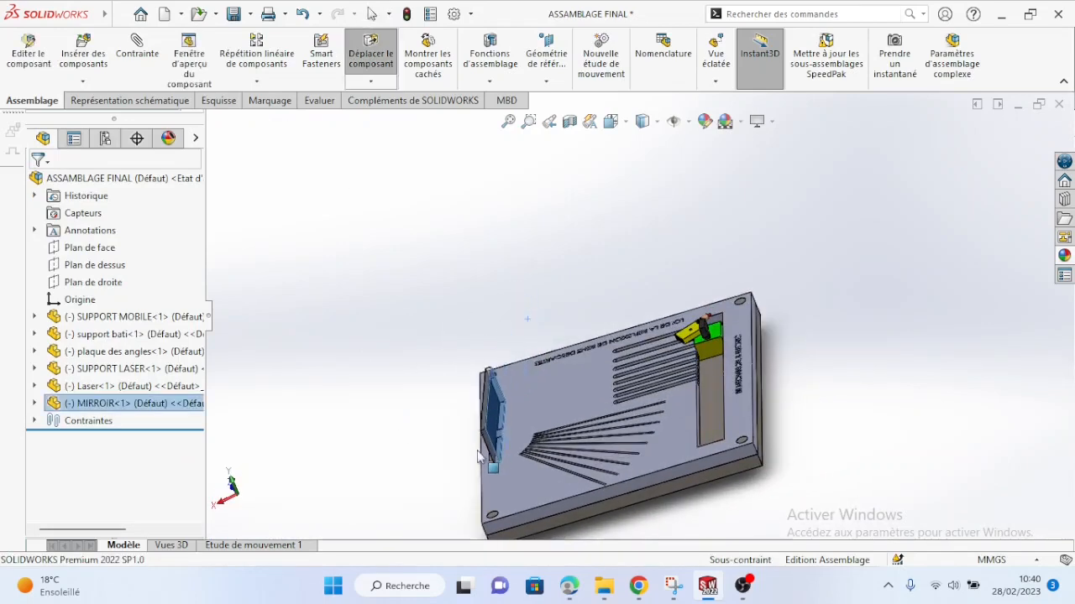
{"action": "left_click", "coordinate": [386, 436]}
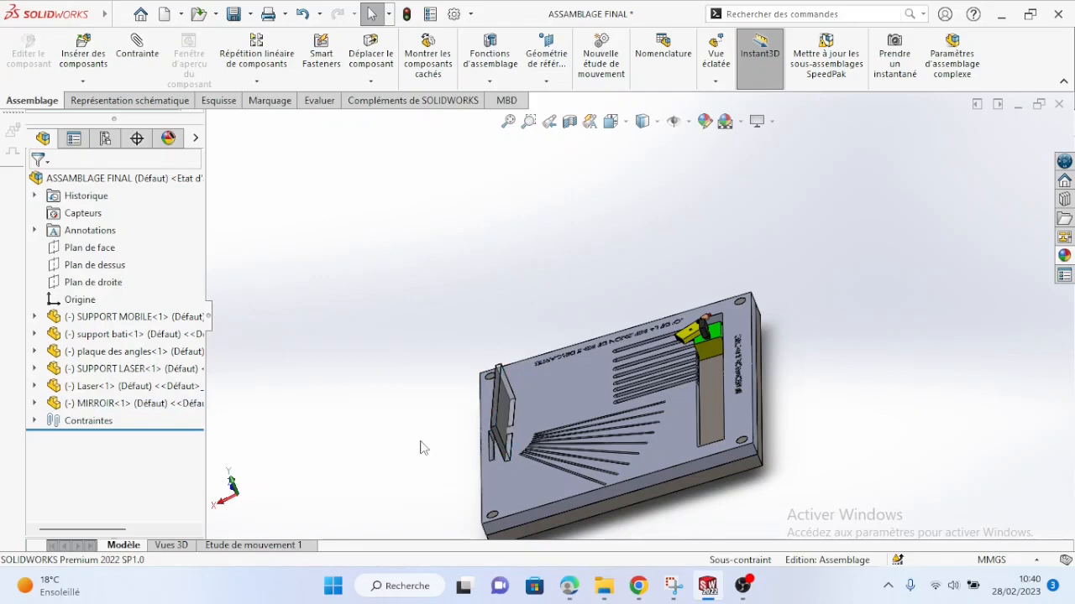
Add a coincident mate between the long side wall of the small slot in plaque des angles and the large face of MIRROIR.
{"action": "middle_click_drag", "start_coordinate": [419, 445], "coordinate": [471, 270]}
{"action": "scroll", "coordinate": [470, 270], "scroll_direction": "down", "scroll_amount": 2}
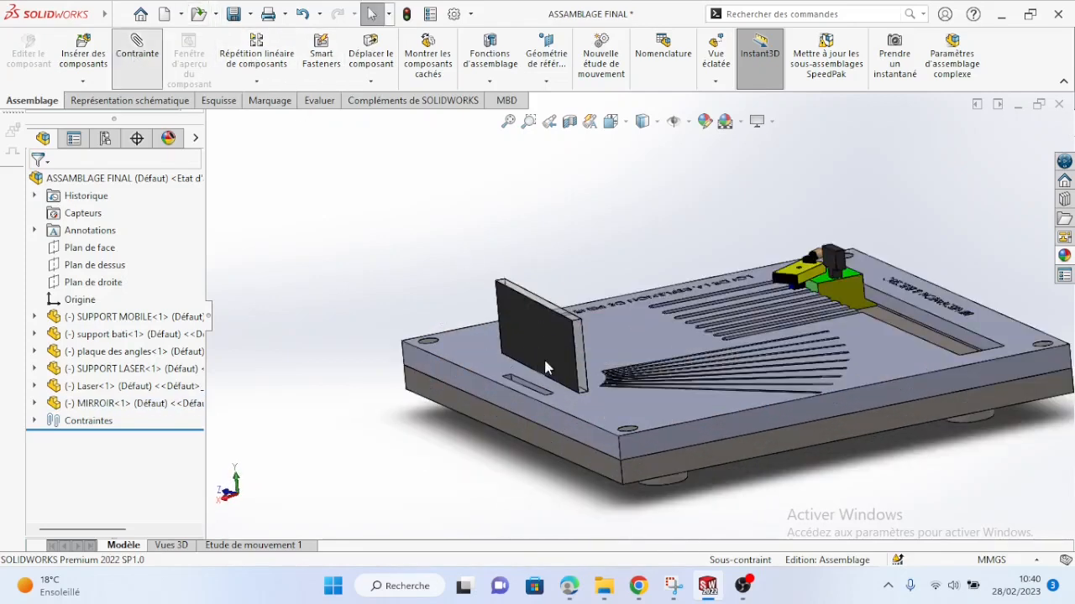
{"action": "middle_click_drag", "start_coordinate": [506, 394], "coordinate": [506, 441]}
{"action": "scroll", "coordinate": [507, 442], "scroll_direction": "down", "scroll_amount": 3}
{"action": "middle_click_drag", "start_coordinate": [524, 344], "coordinate": [640, 246]}
{"action": "left_click", "coordinate": [594, 372]}
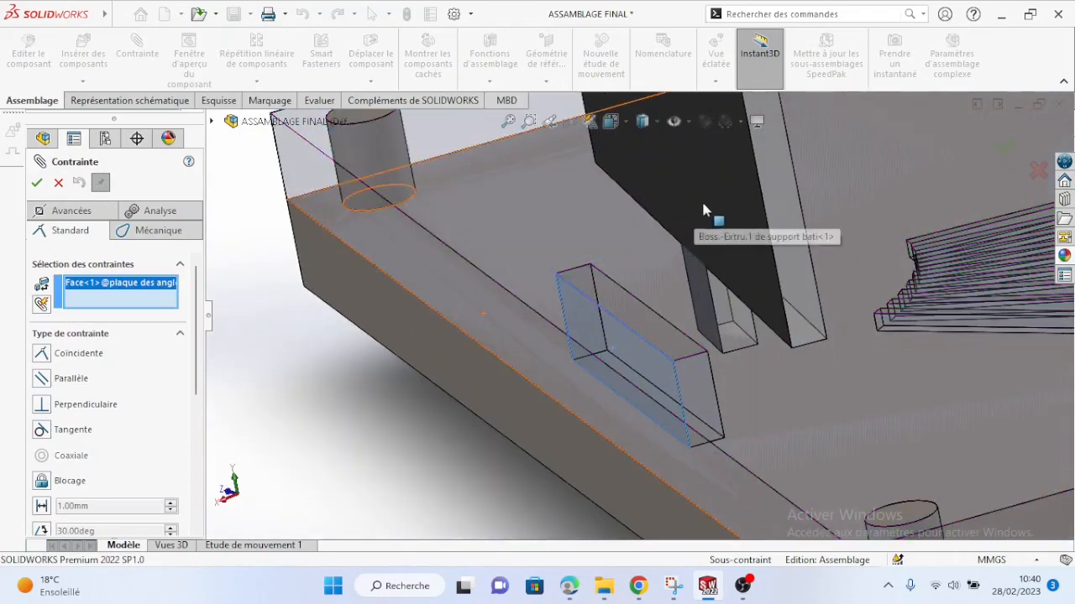
{"action": "left_click", "coordinate": [723, 192]}
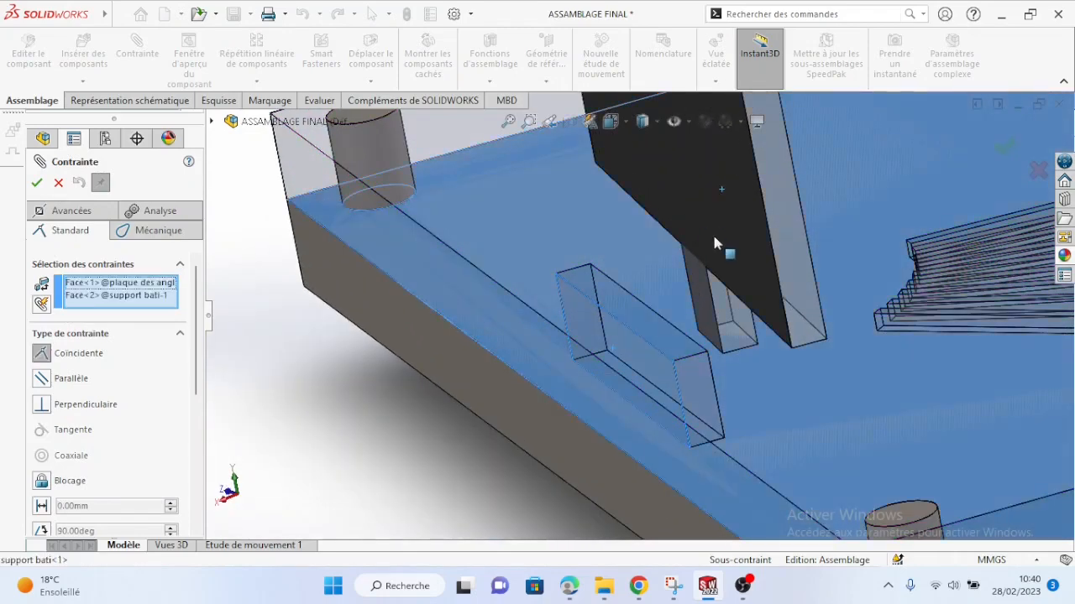
{"action": "right_click", "coordinate": [108, 300]}
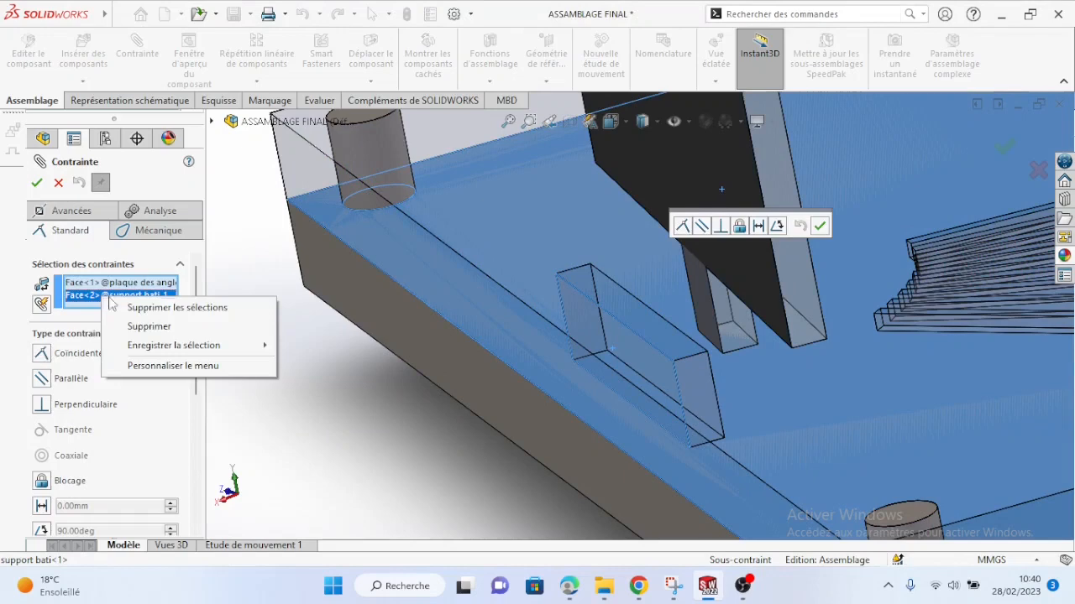
{"action": "left_click", "coordinate": [148, 326]}
{"action": "middle_click_drag", "start_coordinate": [446, 290], "coordinate": [676, 210]}
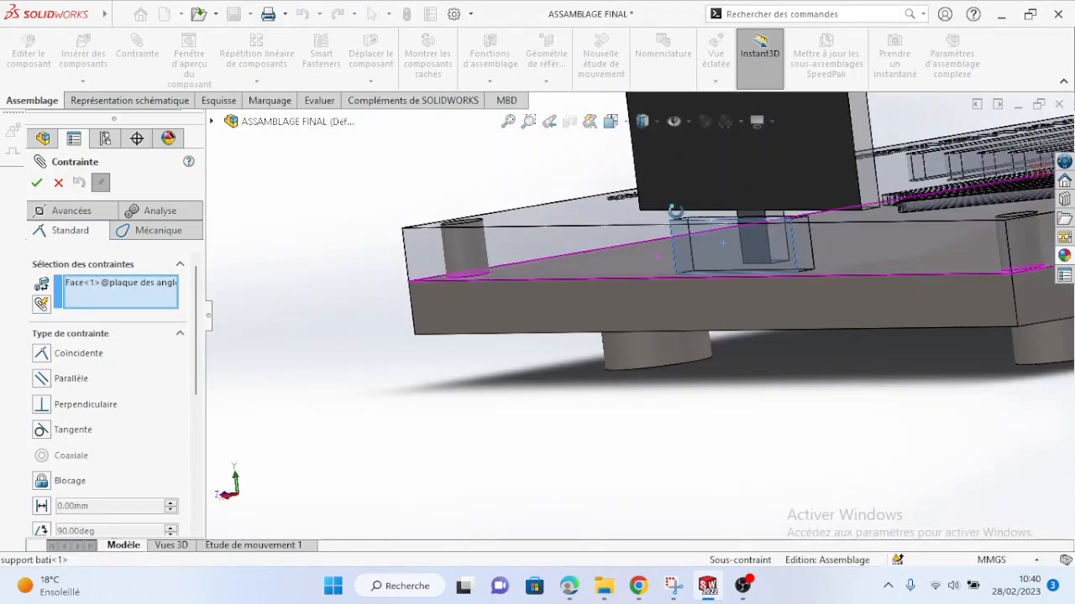
{"action": "left_click", "coordinate": [682, 156]}
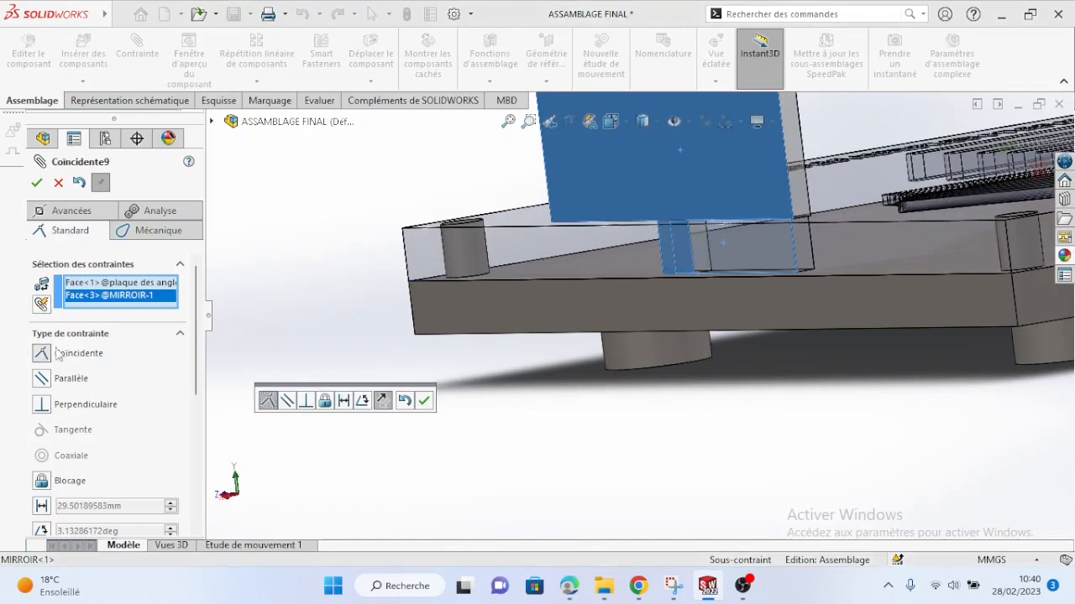
{"action": "left_click", "coordinate": [36, 182]}
Move MIRROIR and plaque des angles apart so that the lower tab of MIRROIR is clear of the plate.
{"action": "middle_click_drag", "start_coordinate": [702, 345], "coordinate": [746, 373]}
{"action": "left_click_drag", "start_coordinate": [715, 276], "coordinate": [587, 187]}
{"action": "middle_click_drag", "start_coordinate": [568, 214], "coordinate": [554, 361]}
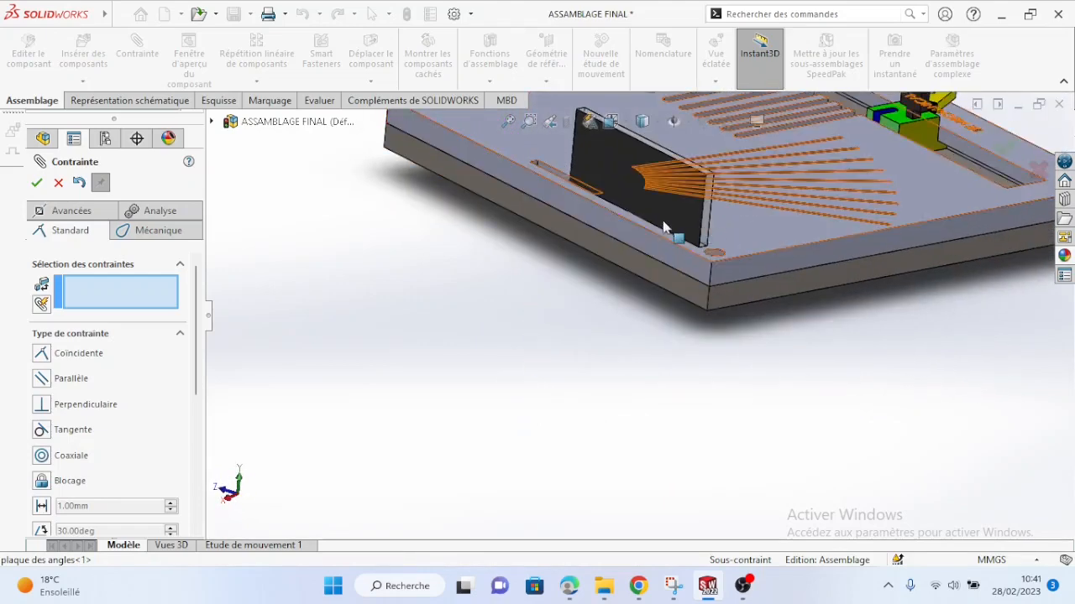
{"action": "left_click_drag", "start_coordinate": [593, 168], "coordinate": [627, 394]}
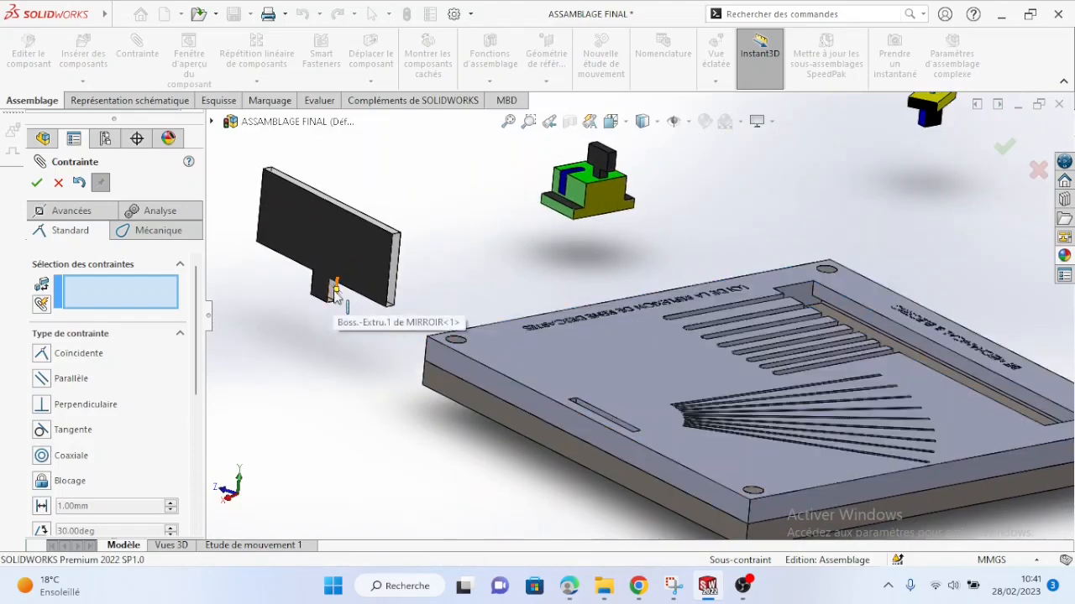
Add a coincident mate between the narrow side face of MIRROIR's lower tab and the end wall of the small slot in plaque des angles.
{"action": "scroll", "coordinate": [334, 293], "scroll_direction": "down", "scroll_amount": 3}
{"action": "left_click", "coordinate": [385, 310]}
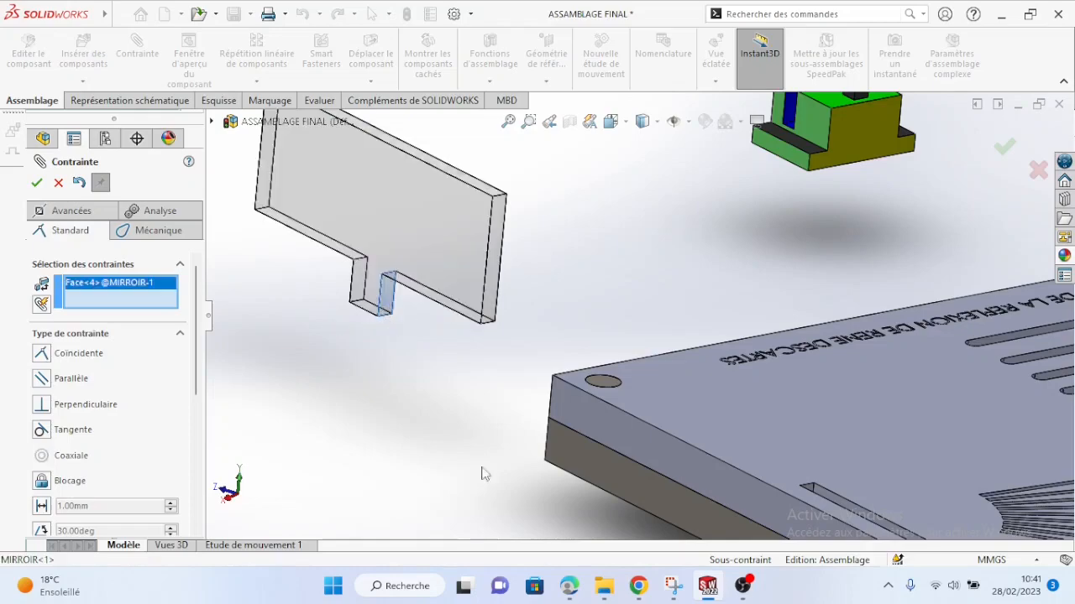
{"action": "scroll", "coordinate": [556, 479], "scroll_direction": "up", "scroll_amount": 3}
{"action": "scroll", "coordinate": [641, 403], "scroll_direction": "up", "scroll_amount": 3}
{"action": "middle_click_drag", "start_coordinate": [640, 403], "coordinate": [645, 520]}
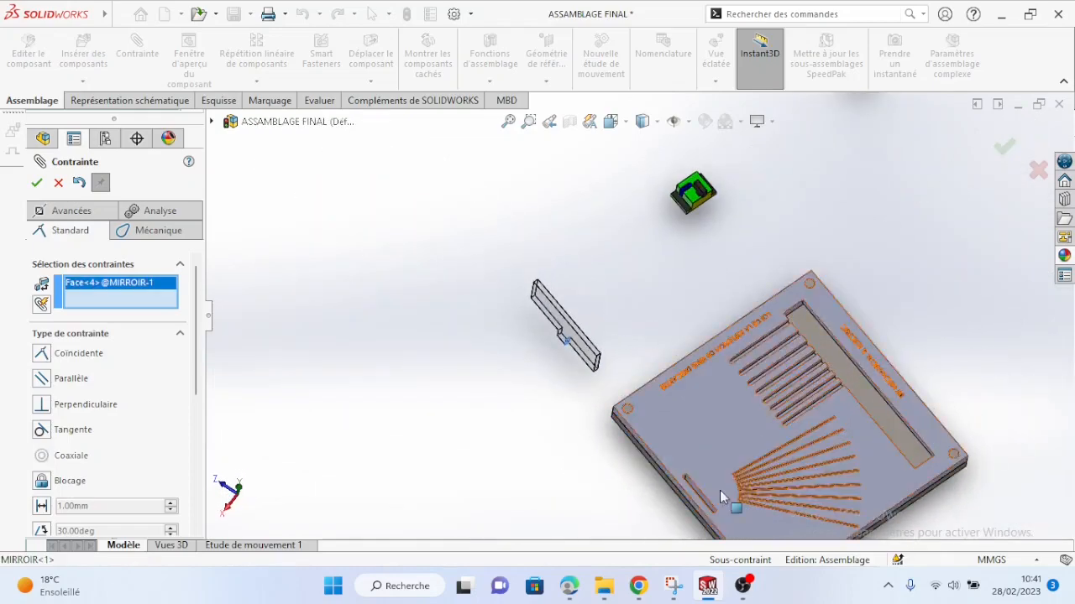
{"action": "scroll", "coordinate": [709, 479], "scroll_direction": "up", "scroll_amount": 3}
{"action": "scroll", "coordinate": [690, 411], "scroll_direction": "down", "scroll_amount": 8}
{"action": "middle_click_drag", "start_coordinate": [635, 400], "coordinate": [643, 511]}
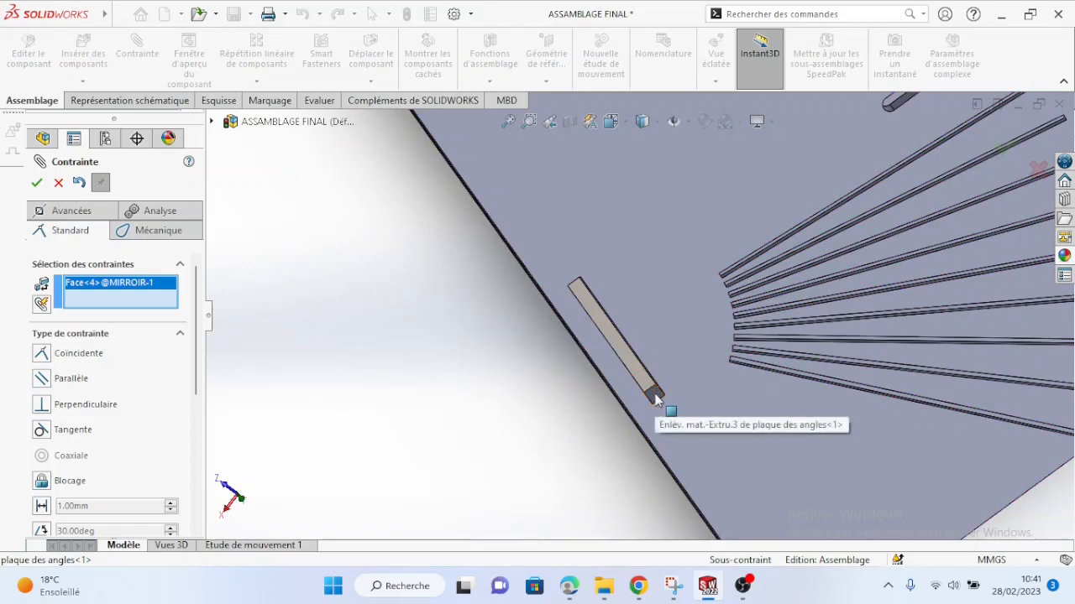
{"action": "left_click", "coordinate": [655, 397]}
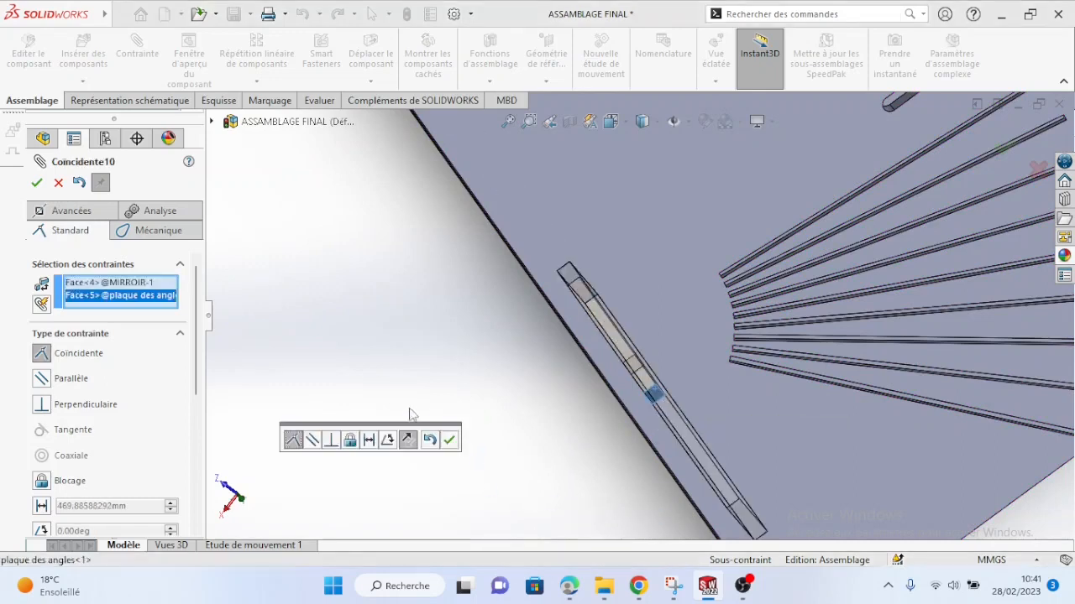
{"action": "left_click", "coordinate": [37, 183]}
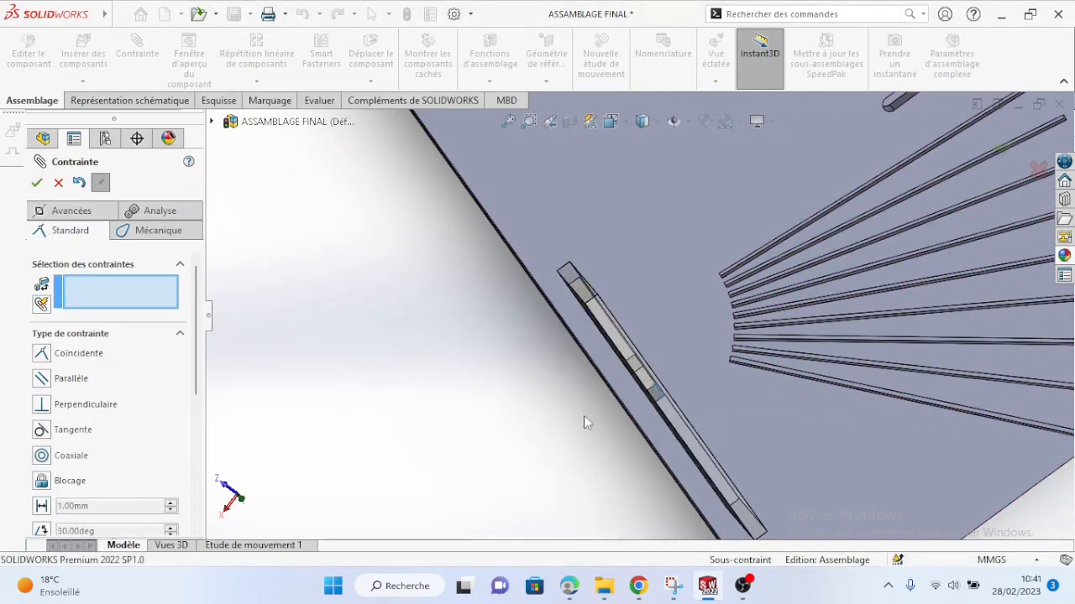
{"action": "middle_click_drag", "start_coordinate": [532, 336], "coordinate": [460, 198]}
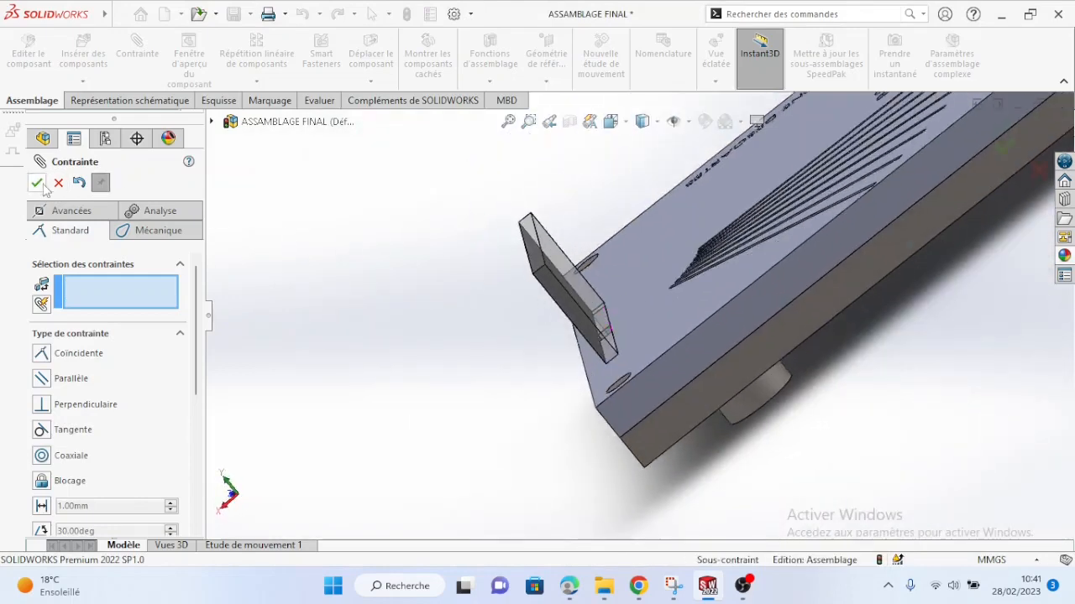
{"action": "left_click", "coordinate": [37, 183]}
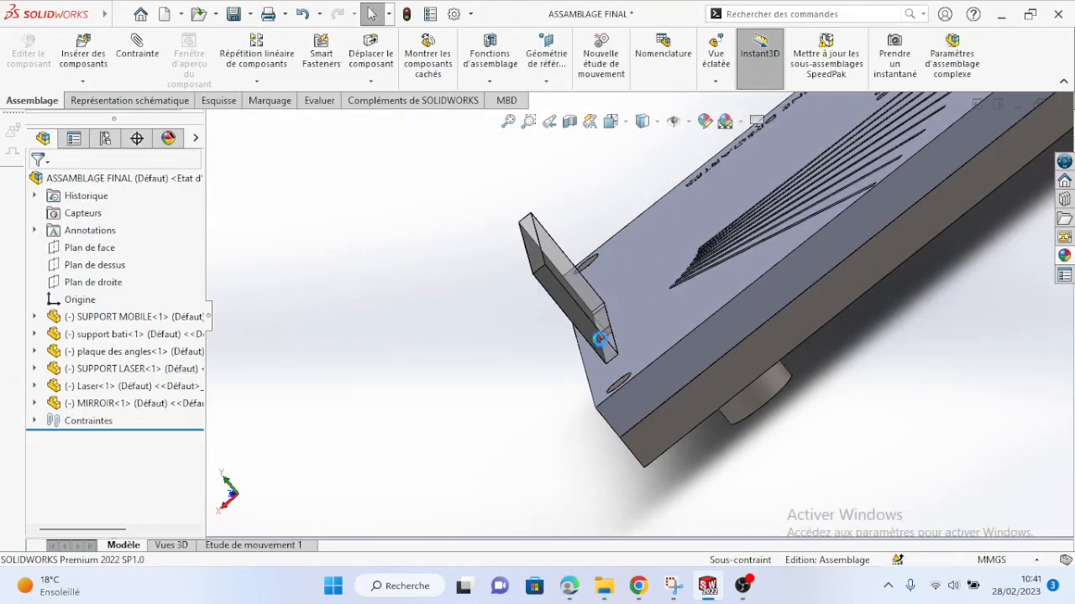
Bring the green SUPPORT MOBILE and the yellow laser holder back to the end of the long slot in plaque des angles.
{"action": "middle_click_drag", "start_coordinate": [600, 343], "coordinate": [815, 159]}
{"action": "scroll", "coordinate": [655, 408], "scroll_direction": "up", "scroll_amount": 5}
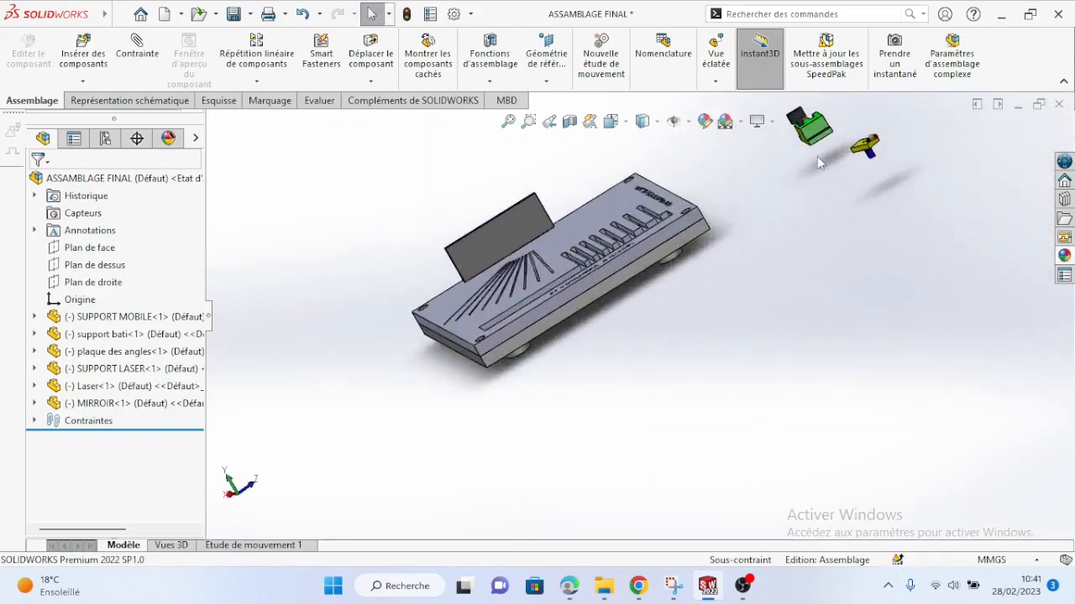
{"action": "left_click_drag", "start_coordinate": [815, 120], "coordinate": [641, 245]}
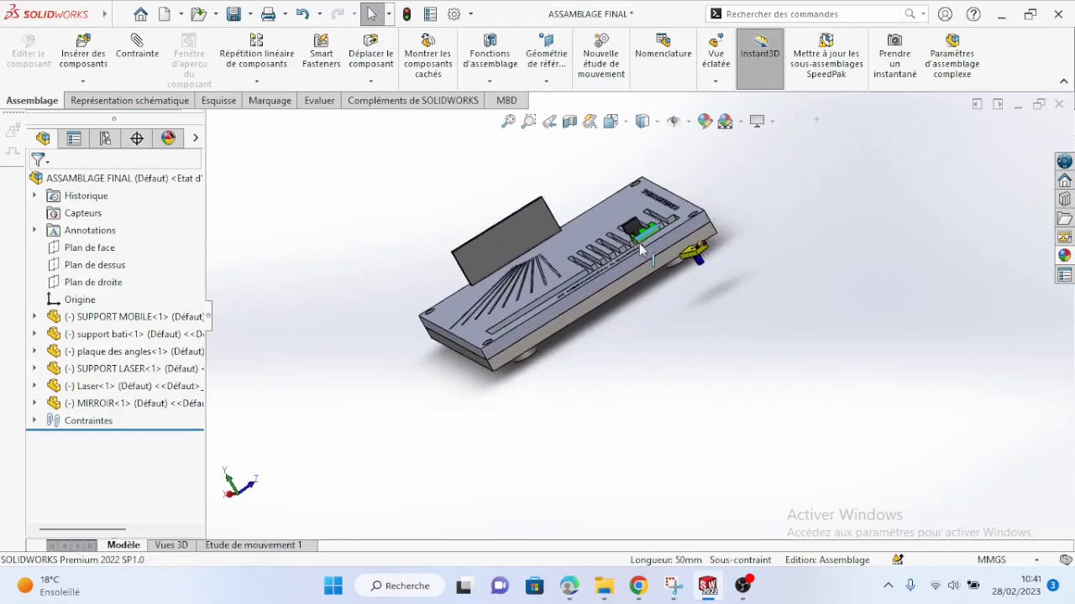
{"action": "middle_click_drag", "start_coordinate": [648, 358], "coordinate": [742, 342]}
{"action": "left_click_drag", "start_coordinate": [716, 336], "coordinate": [656, 248]}
{"action": "left_click_drag", "start_coordinate": [611, 183], "coordinate": [584, 172]}
{"action": "left_click", "coordinate": [922, 455]}
{"action": "middle_click_drag", "start_coordinate": [661, 299], "coordinate": [634, 185]}
{"action": "scroll", "coordinate": [635, 187], "scroll_direction": "down", "scroll_amount": 3}
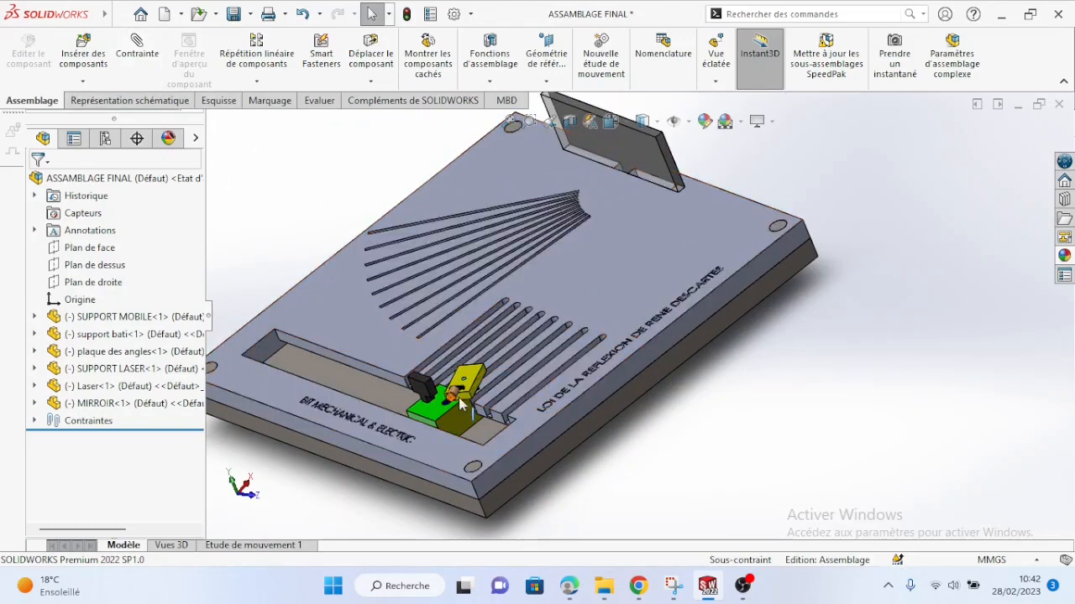
Pull the yellow laser holder beside SUPPORT MOBILE and rotate it freely so that the Laser points toward MIRROIR.
{"action": "left_click_drag", "start_coordinate": [459, 395], "coordinate": [497, 382]}
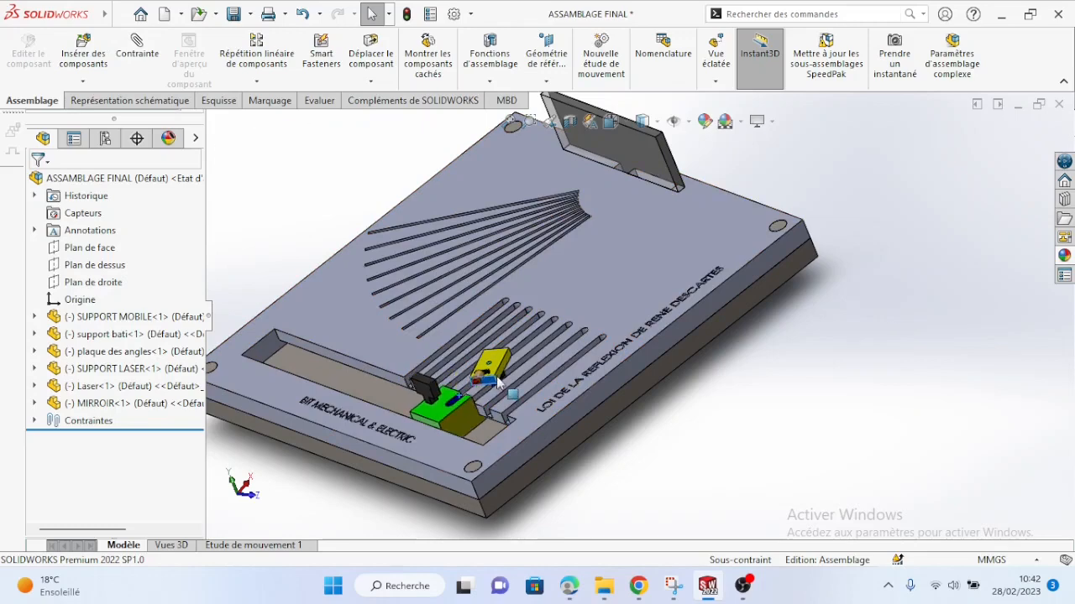
{"action": "left_click", "coordinate": [371, 82]}
{"action": "left_click", "coordinate": [420, 118]}
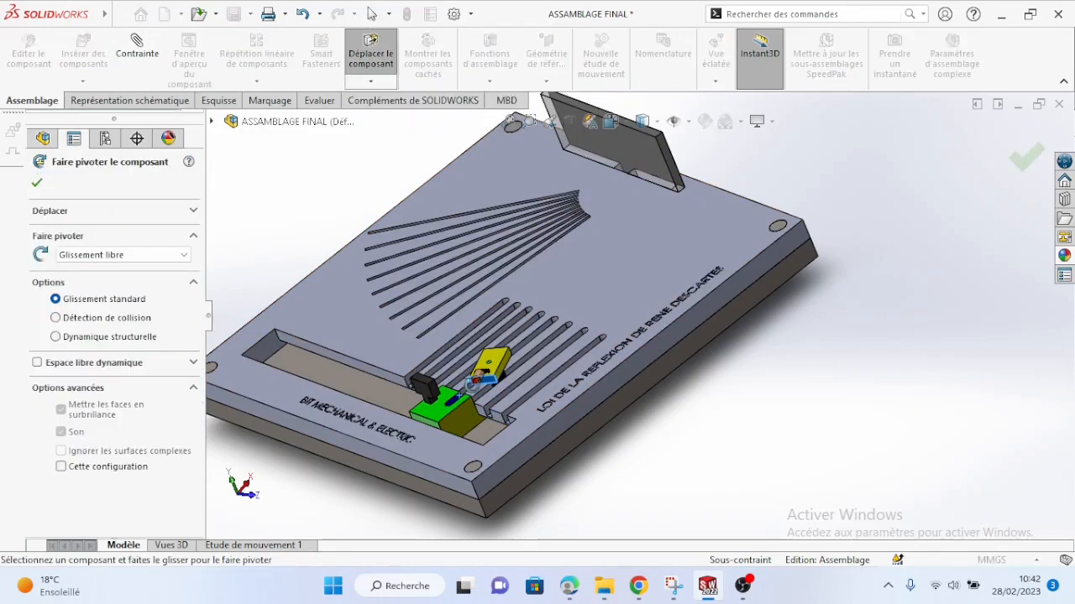
{"action": "left_click_drag", "start_coordinate": [504, 370], "coordinate": [550, 287]}
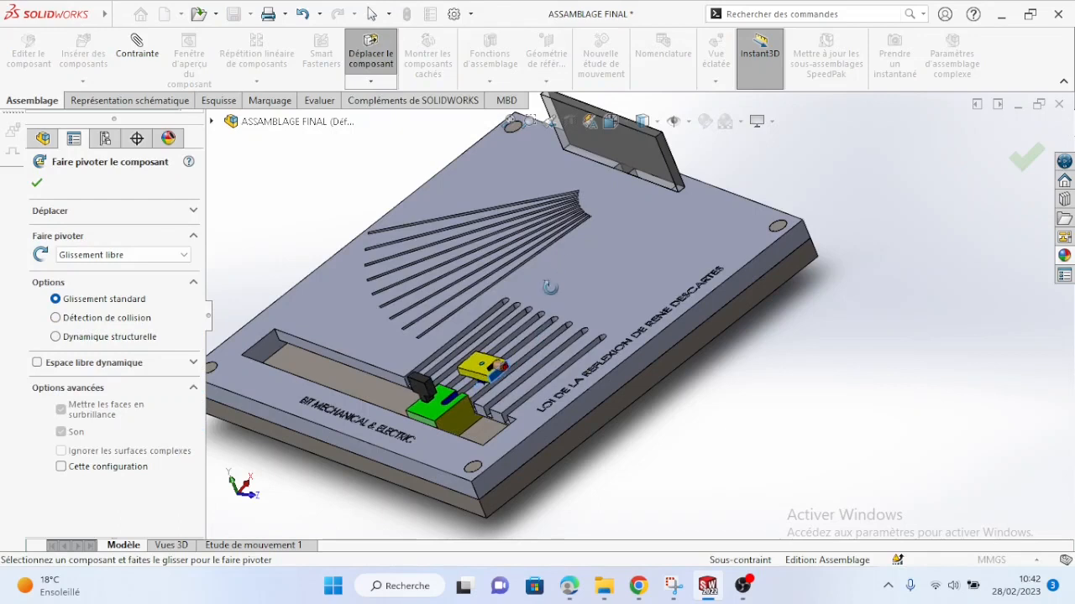
{"action": "left_click_drag", "start_coordinate": [517, 364], "coordinate": [636, 320]}
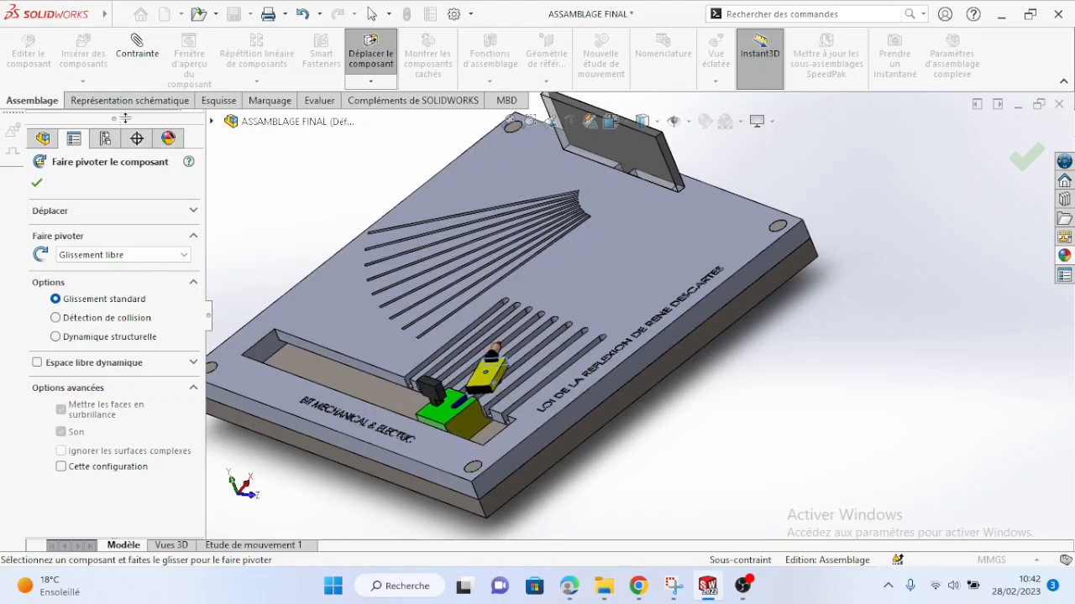
{"action": "left_click", "coordinate": [37, 183]}
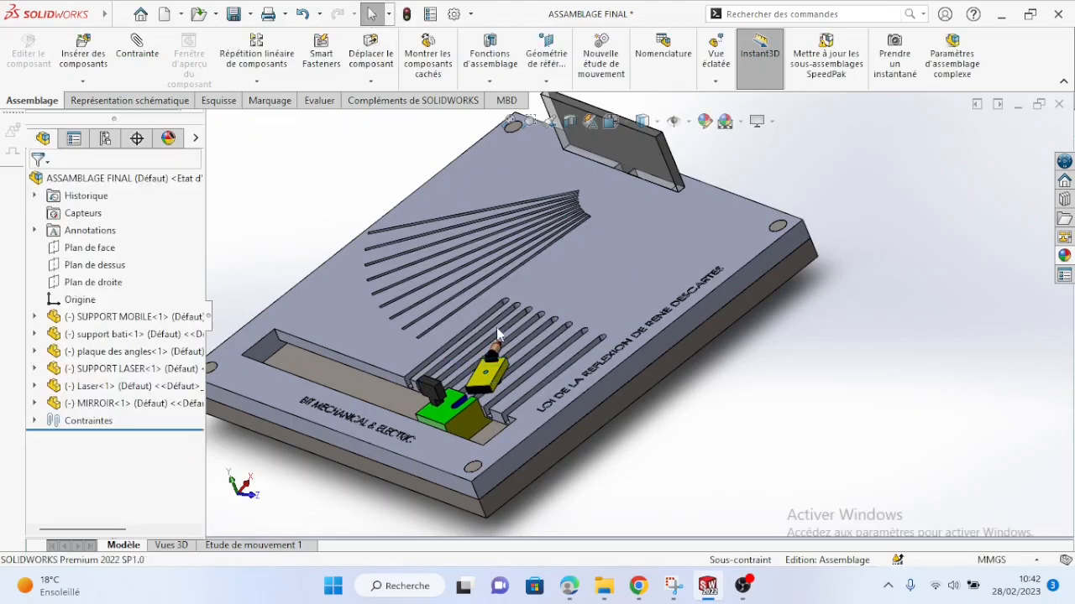
Move the yellow laser holder with the Laser onto the green SUPPORT MOBILE block.
{"action": "scroll", "coordinate": [496, 328], "scroll_direction": "up", "scroll_amount": 2}
{"action": "middle_click_drag", "start_coordinate": [495, 330], "coordinate": [546, 337]}
{"action": "scroll", "coordinate": [578, 375], "scroll_direction": "down", "scroll_amount": 3}
{"action": "scroll", "coordinate": [535, 308], "scroll_direction": "down", "scroll_amount": 4}
{"action": "left_click_drag", "start_coordinate": [528, 326], "coordinate": [427, 369]}
{"action": "left_click", "coordinate": [977, 466]}
{"action": "scroll", "coordinate": [647, 382], "scroll_direction": "up", "scroll_amount": 4}
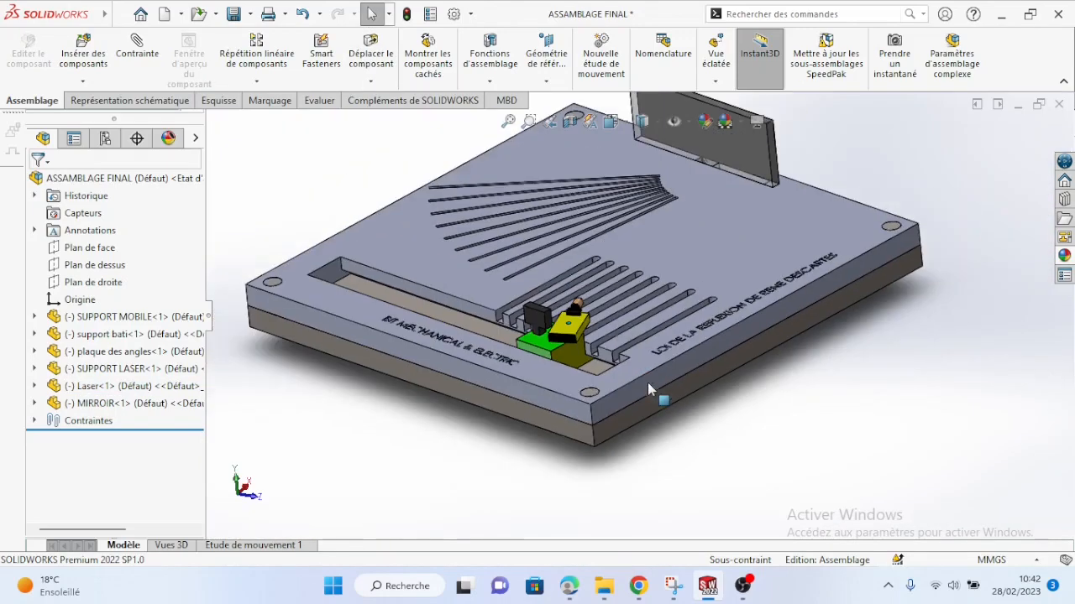
{"action": "mouse_move", "coordinate": [631, 233]}
{"action": "middle_mouse_down"}
{"action": "mouse_move", "coordinate": [680, 252]}
{"action": "mouse_move", "coordinate": [643, 220]}
{"action": "middle_mouse_up"}
{"action": "scroll", "coordinate": [792, 449], "scroll_direction": "up", "scroll_amount": 1}
{"action": "middle_click_drag", "start_coordinate": [521, 327], "coordinate": [438, 344]}
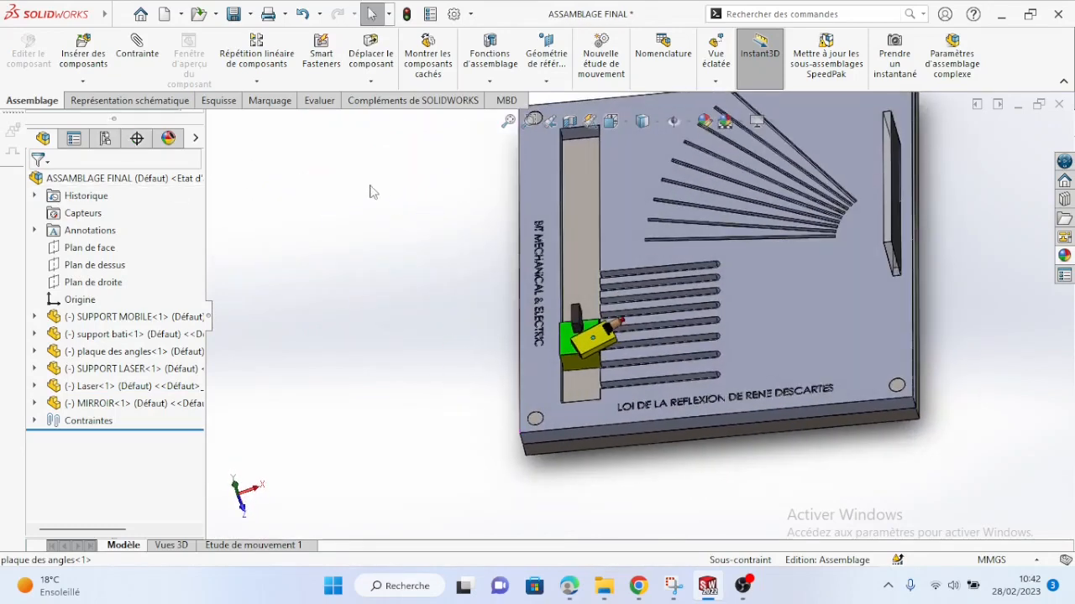
{"action": "left_click", "coordinate": [137, 59]}
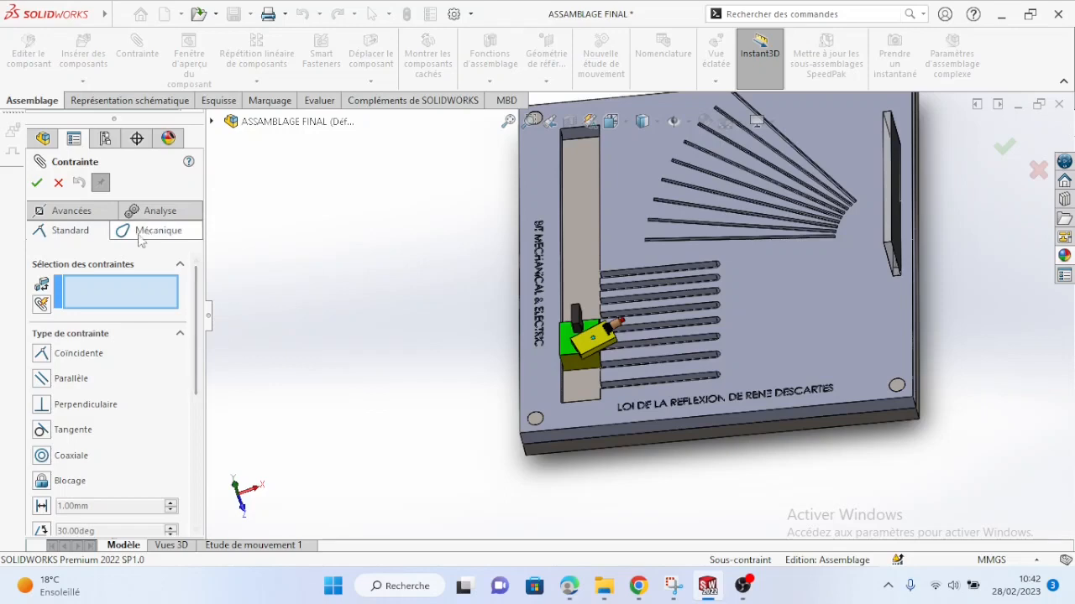
{"action": "left_click", "coordinate": [157, 211]}
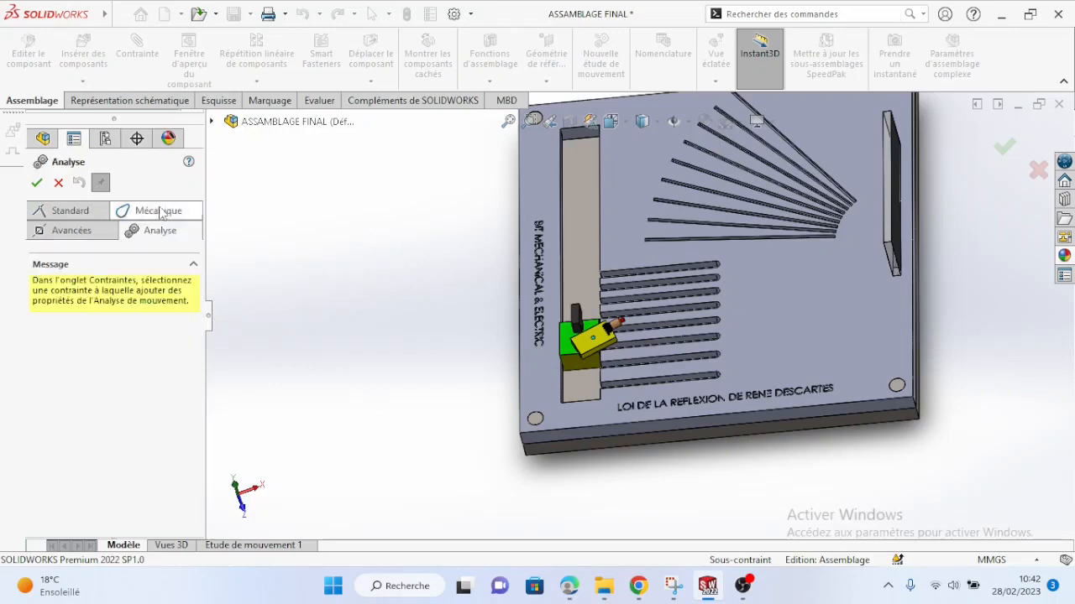
{"action": "left_click", "coordinate": [83, 216]}
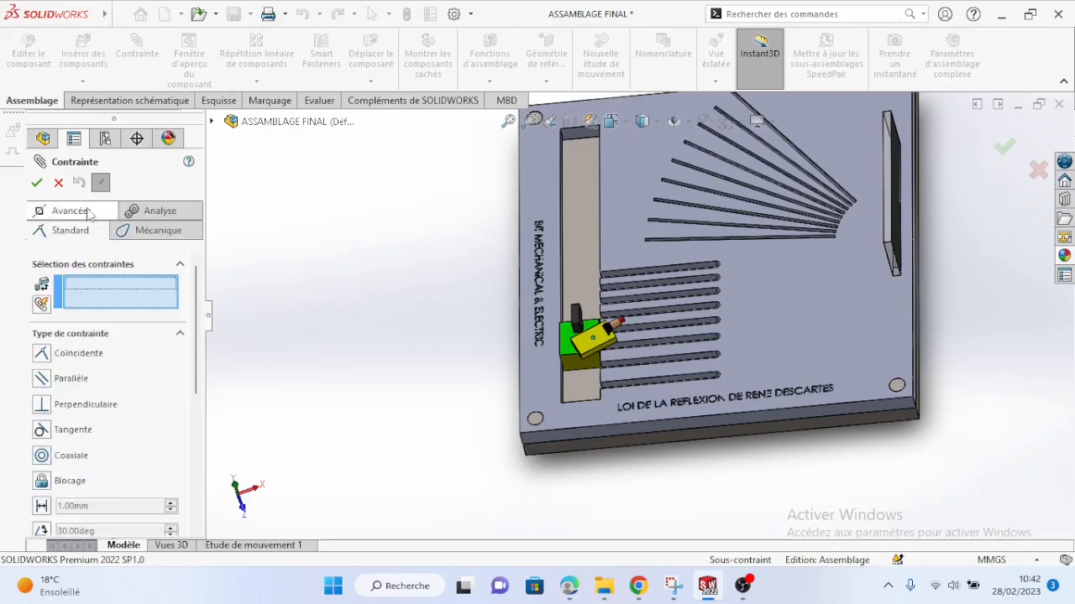
{"action": "left_click", "coordinate": [77, 211]}
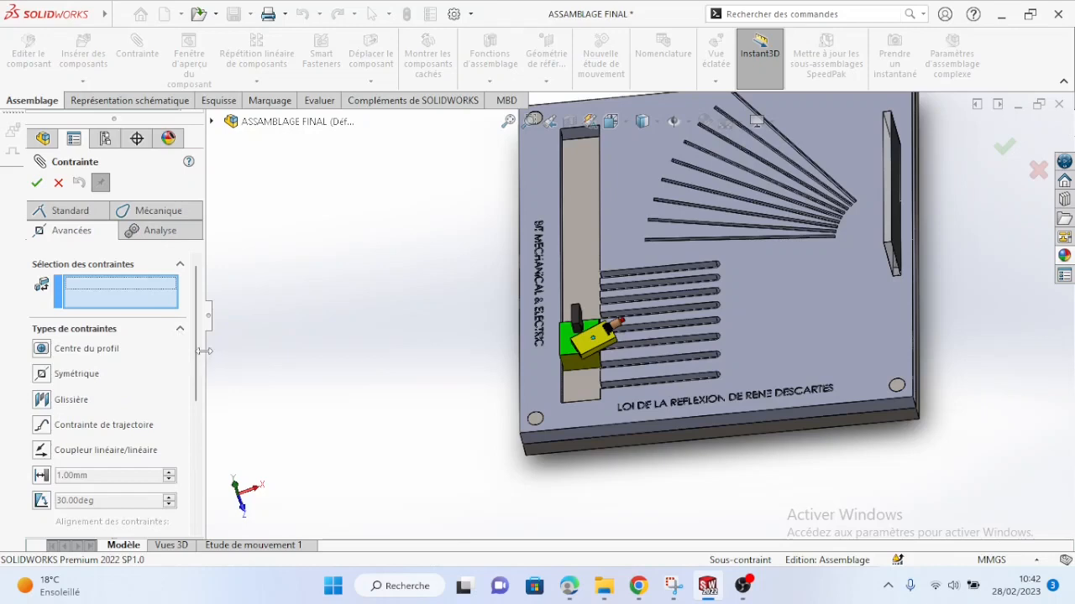
{"action": "left_click", "coordinate": [41, 475]}
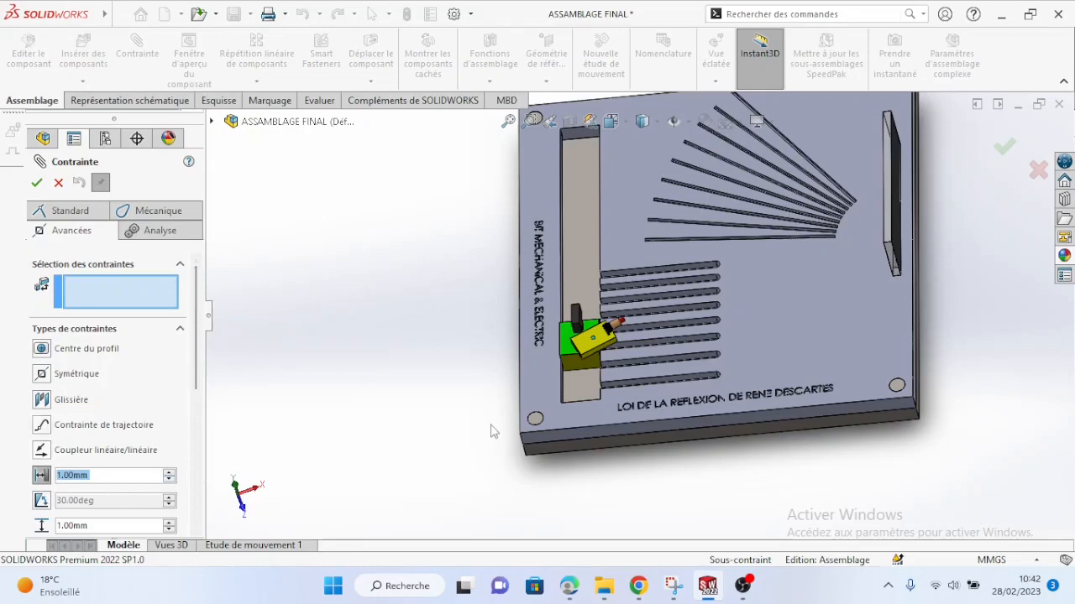
{"action": "mouse_move", "coordinate": [493, 432]}
{"action": "middle_mouse_down"}
{"action": "mouse_move", "coordinate": [487, 472]}
{"action": "mouse_move", "coordinate": [488, 437]}
{"action": "middle_mouse_up"}
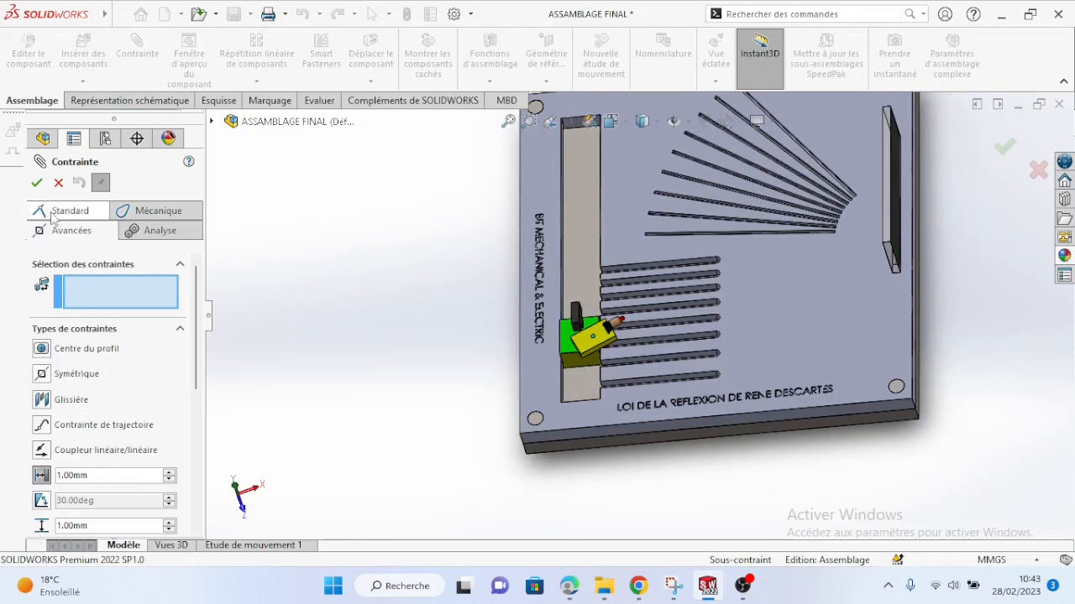
{"action": "mouse_move", "coordinate": [343, 267]}
{"action": "middle_mouse_down"}
{"action": "mouse_move", "coordinate": [362, 250]}
{"action": "mouse_move", "coordinate": [361, 273]}
{"action": "middle_mouse_up"}
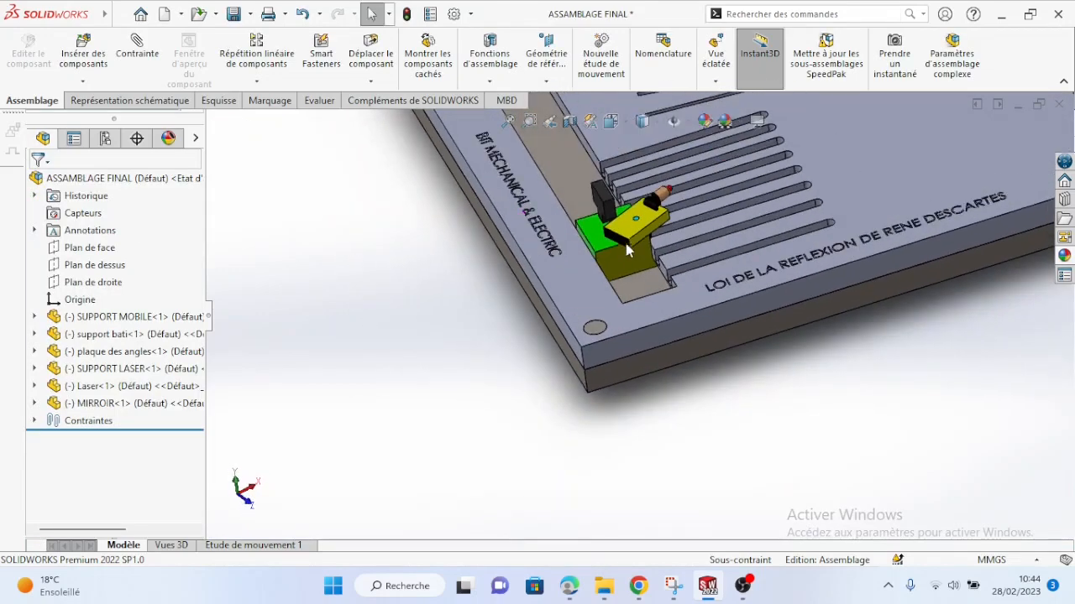
Slide SUPPORT MOBILE along the long slot of plaque des angles toward the end near the plate's corner.
{"action": "middle_click_drag", "start_coordinate": [510, 304], "coordinate": [550, 267]}
{"action": "left_click_drag", "start_coordinate": [552, 258], "coordinate": [643, 286]}
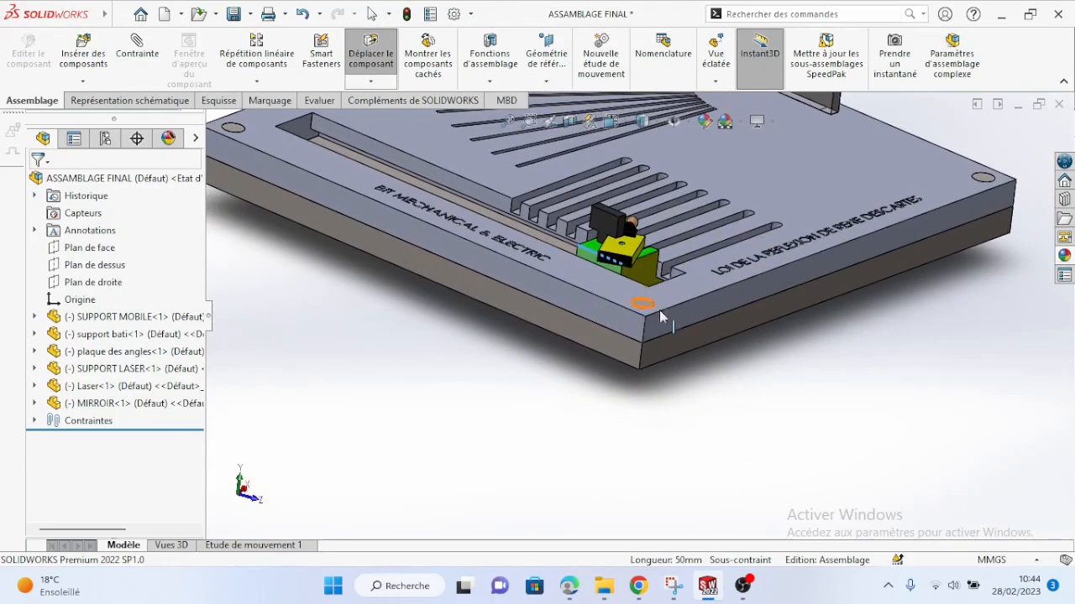
{"action": "middle_click_drag", "start_coordinate": [660, 312], "coordinate": [466, 324]}
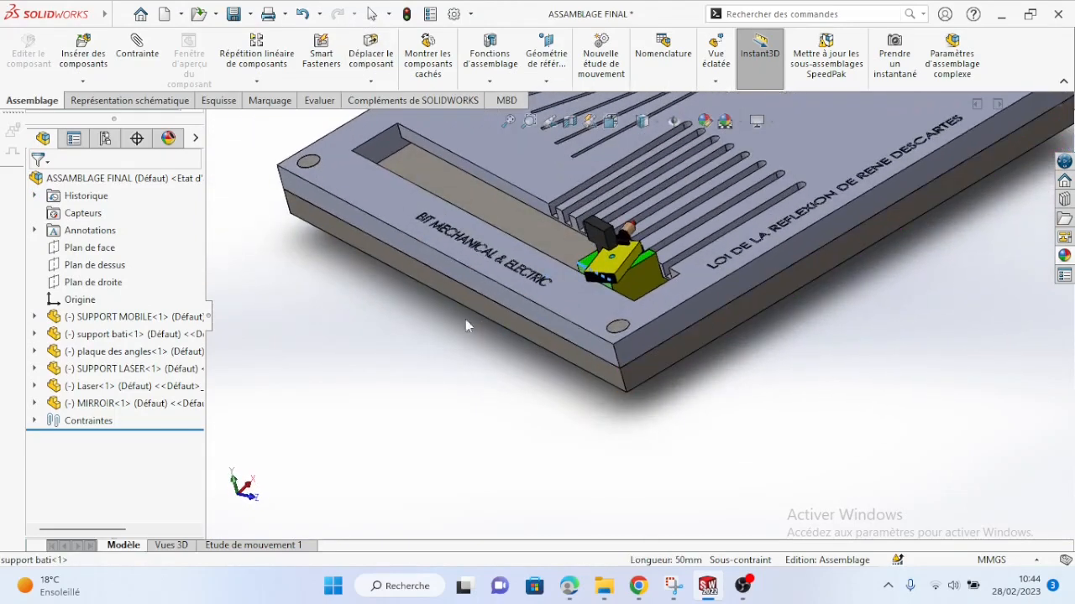
Start a new mate for SUPPORT MOBILE and choose the advanced limit distance type.
{"action": "left_click", "coordinate": [137, 67]}
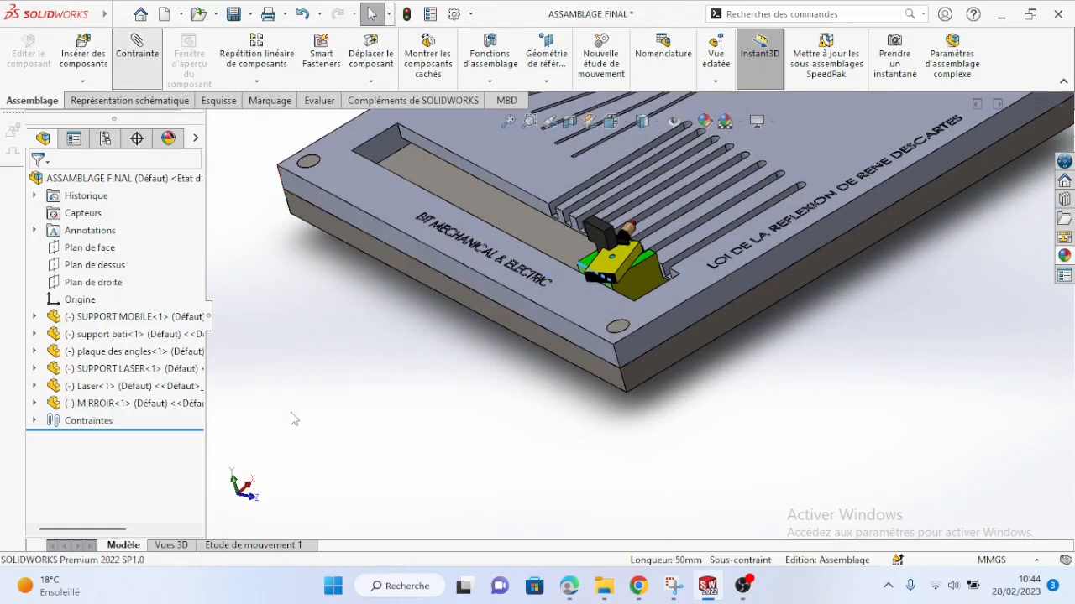
{"action": "scroll", "coordinate": [180, 384], "scroll_direction": "down", "scroll_amount": 5}
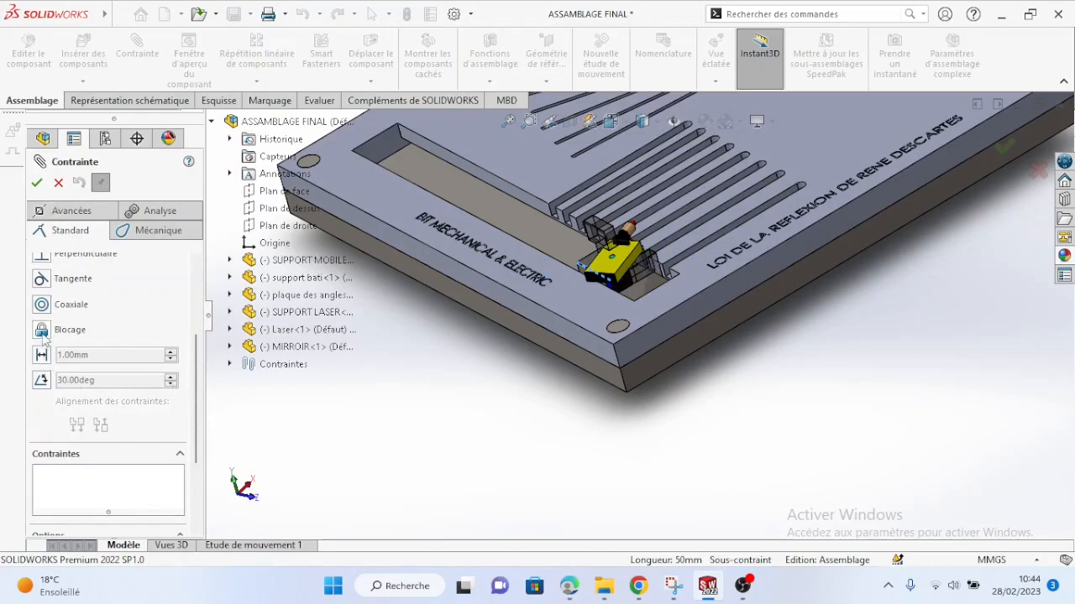
{"action": "left_click", "coordinate": [43, 358]}
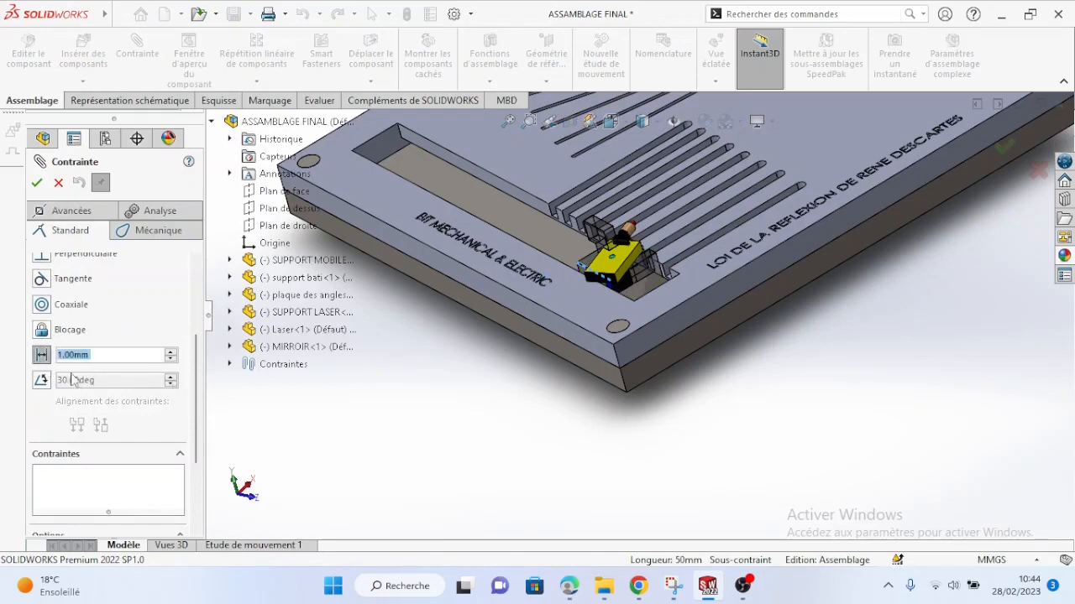
{"action": "scroll", "coordinate": [162, 388], "scroll_direction": "up", "scroll_amount": 3}
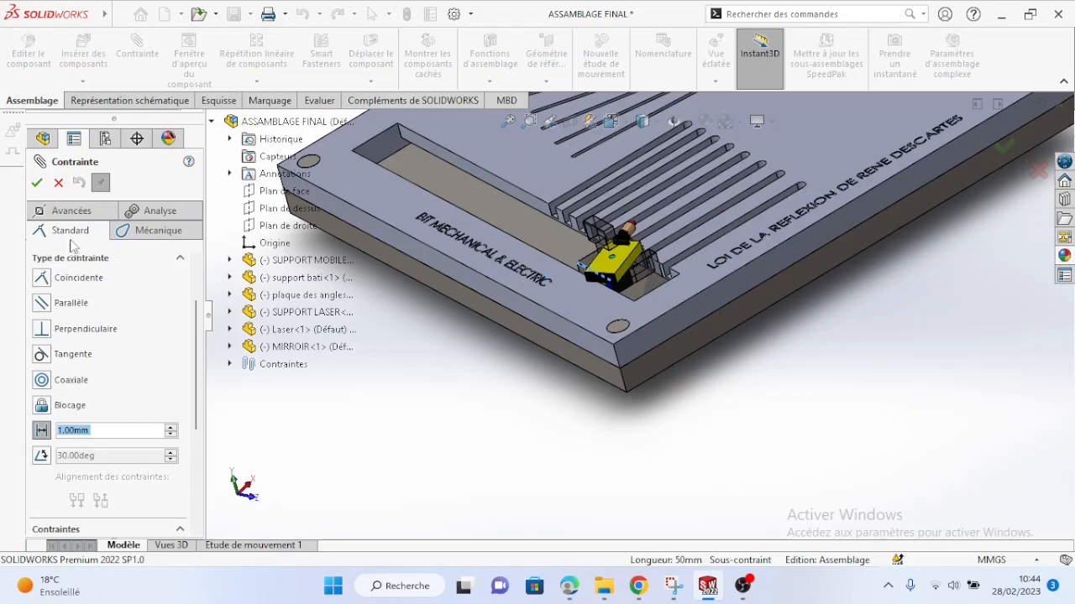
{"action": "left_click", "coordinate": [93, 211]}
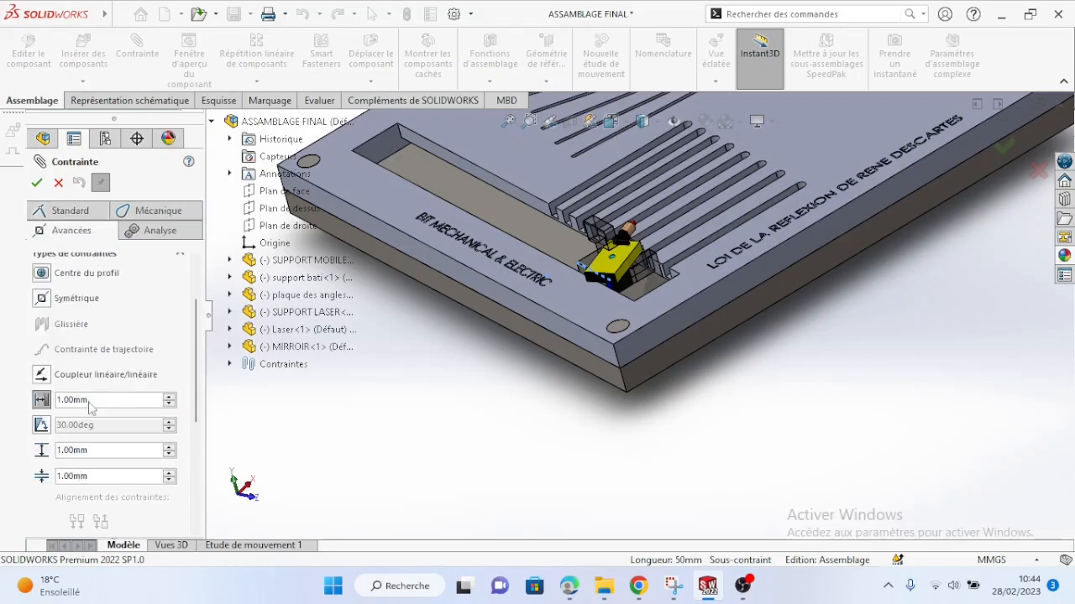